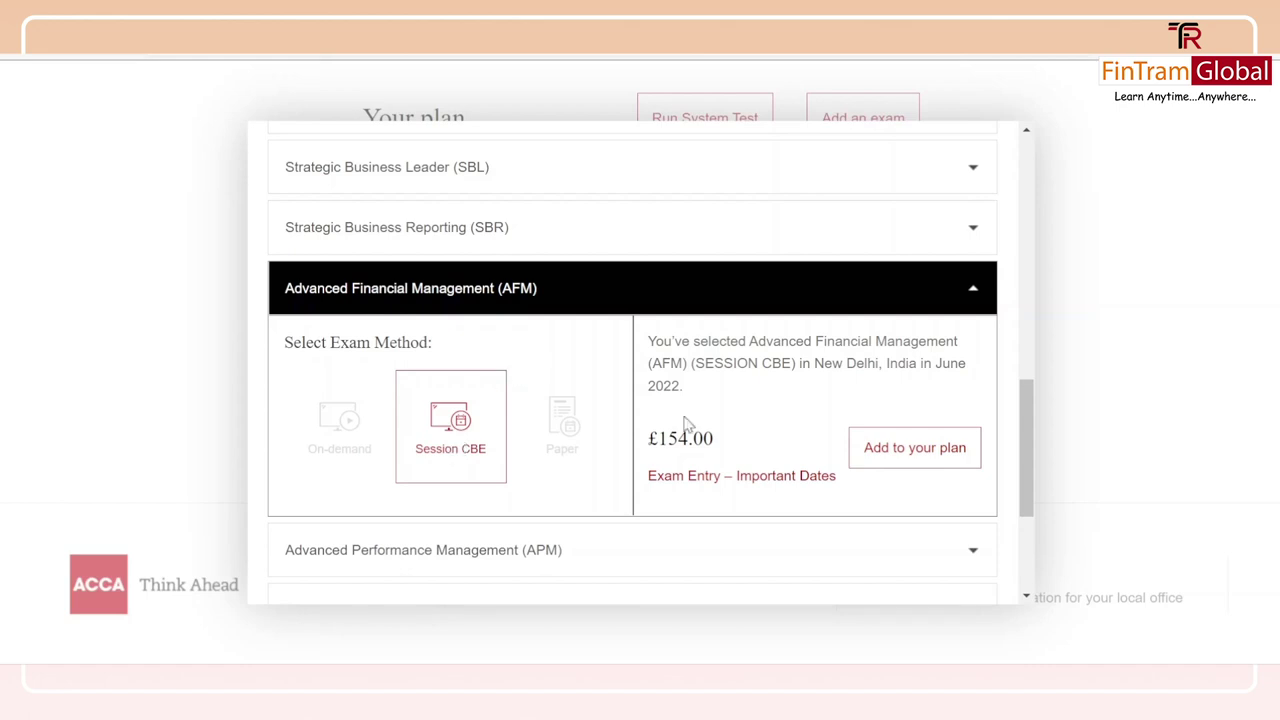
Add the Advanced Financial Management (AFM) Session CBE exam to the June 2022 plan and check its booking status.
{"action": "left_click", "coordinate": [919, 453]}
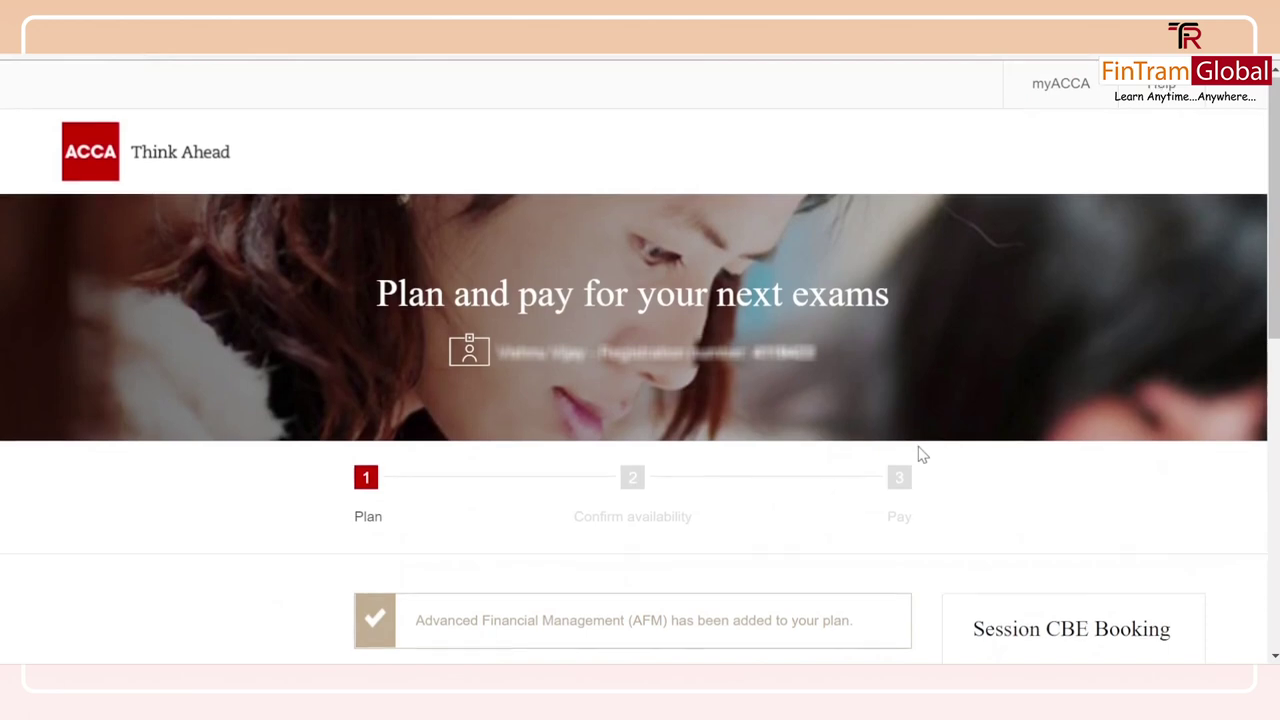
{"action": "scroll", "coordinate": [921, 455], "scroll_direction": "down", "scroll_amount": 5}
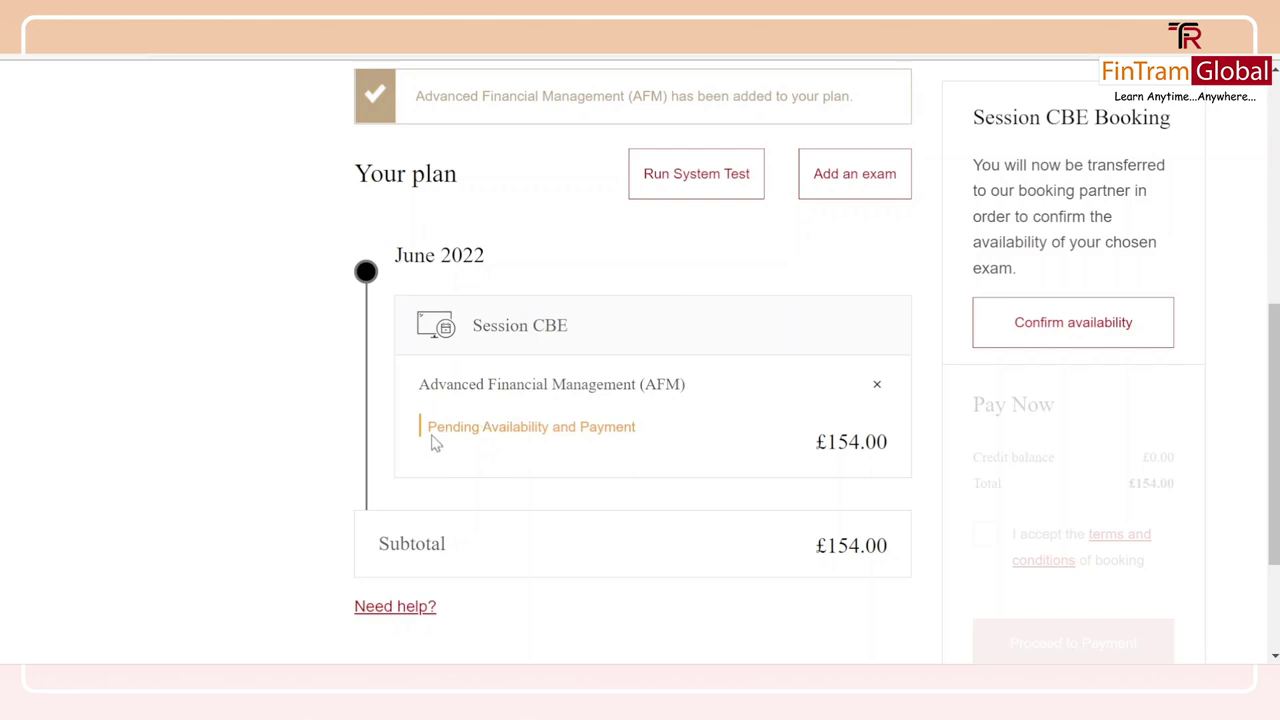
{"action": "left_click_drag", "start_coordinate": [428, 426], "coordinate": [543, 432]}
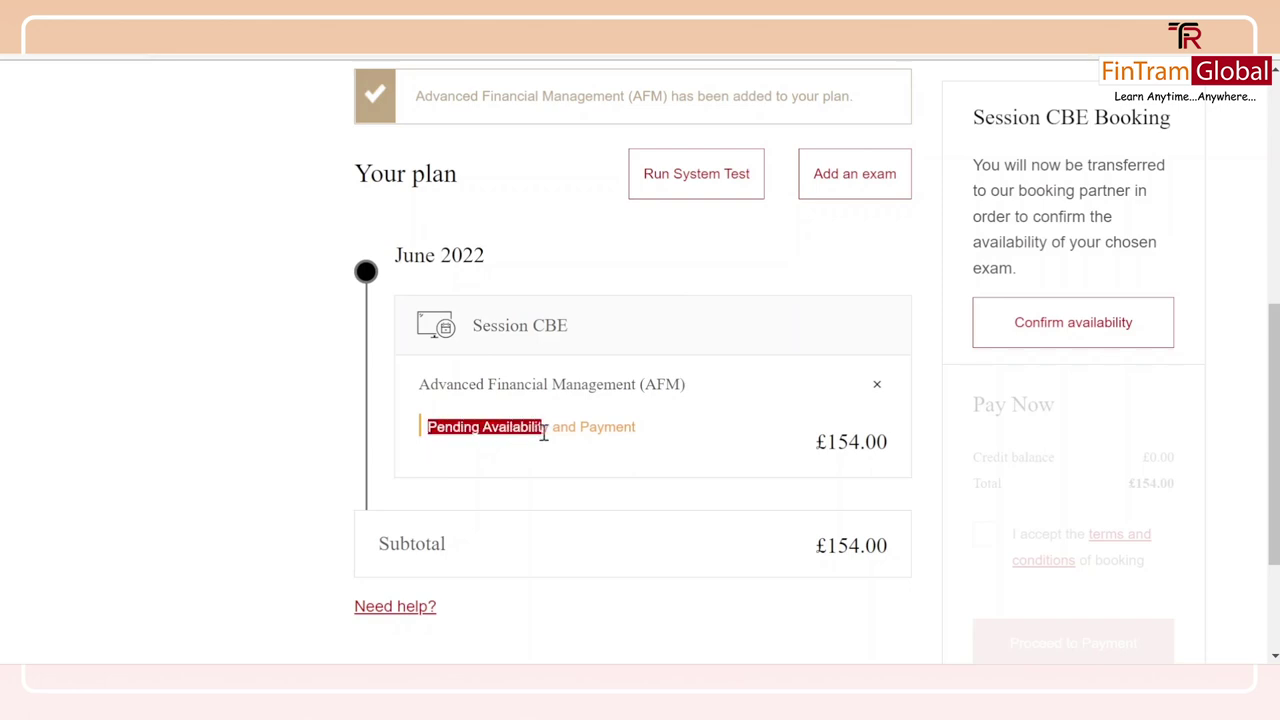
{"action": "left_click", "coordinate": [578, 447]}
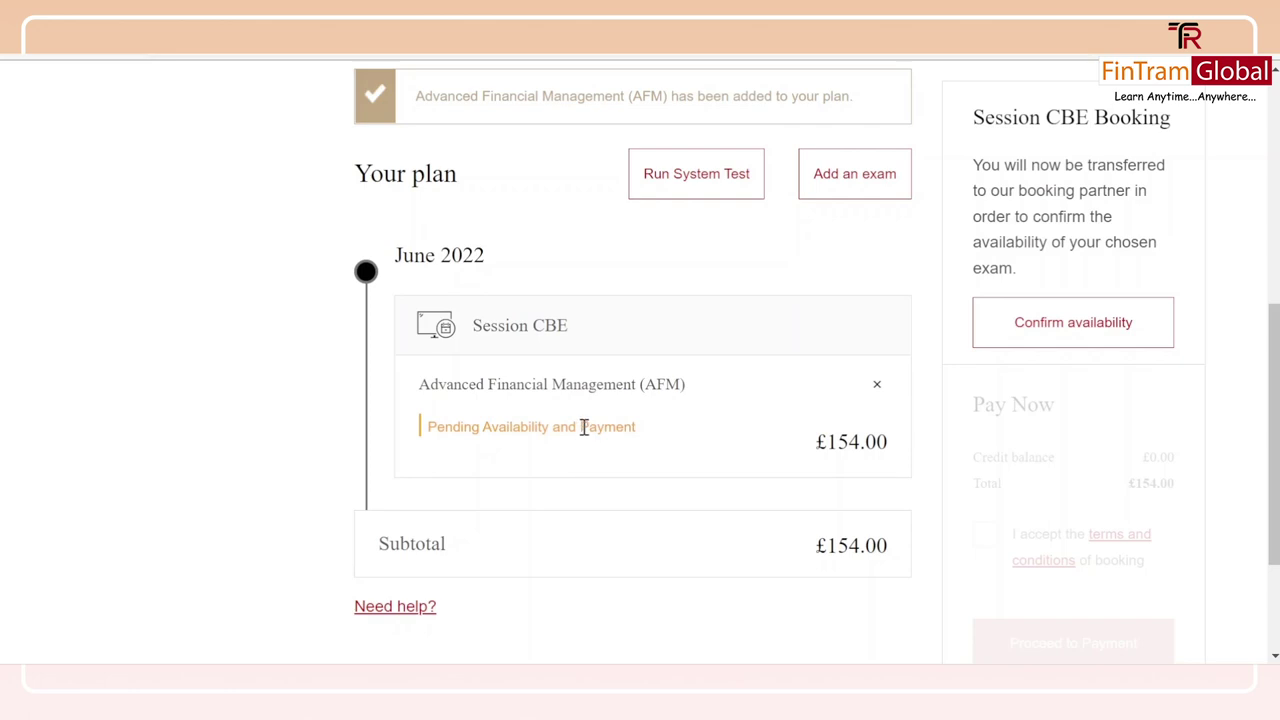
{"action": "double_click", "coordinate": [584, 426]}
Start confirming availability with the booking partner and select the Advanced Financial Management (AFM) exam.
{"action": "left_click", "coordinate": [742, 218]}
{"action": "left_click", "coordinate": [1104, 330]}
{"action": "left_click", "coordinate": [1058, 323]}
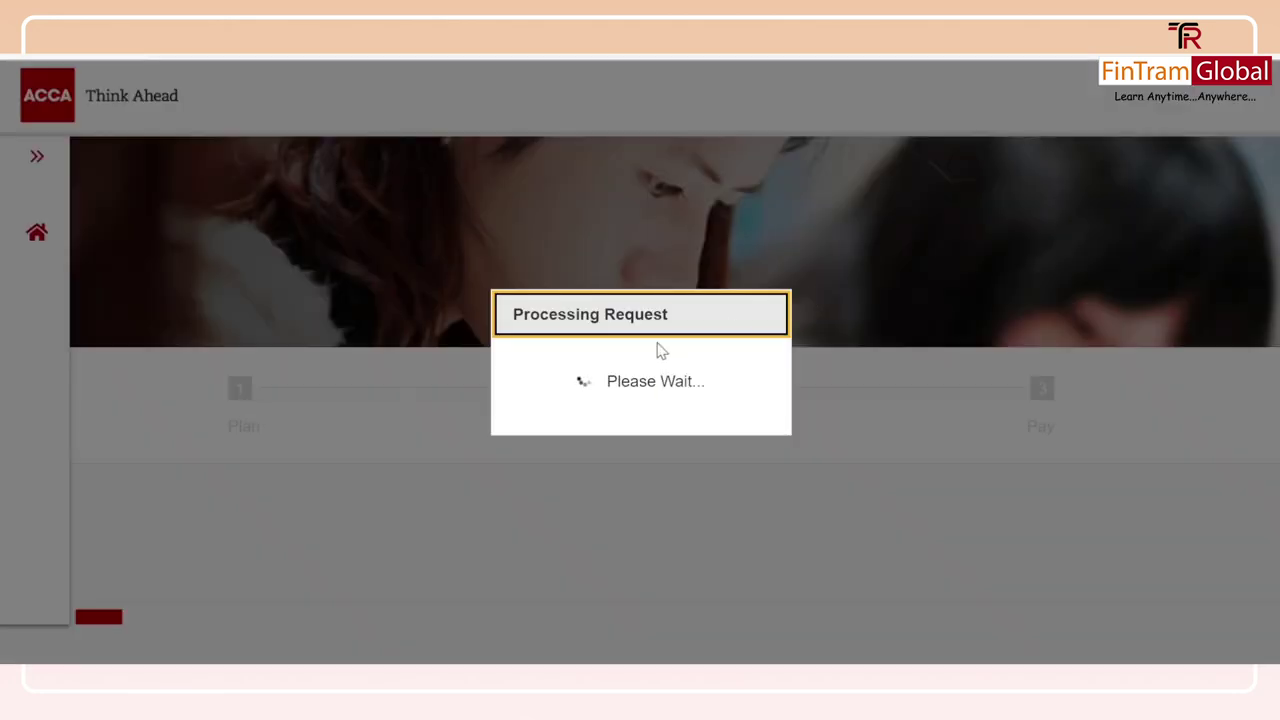
{"action": "scroll", "coordinate": [660, 350], "scroll_direction": "down", "scroll_amount": 3}
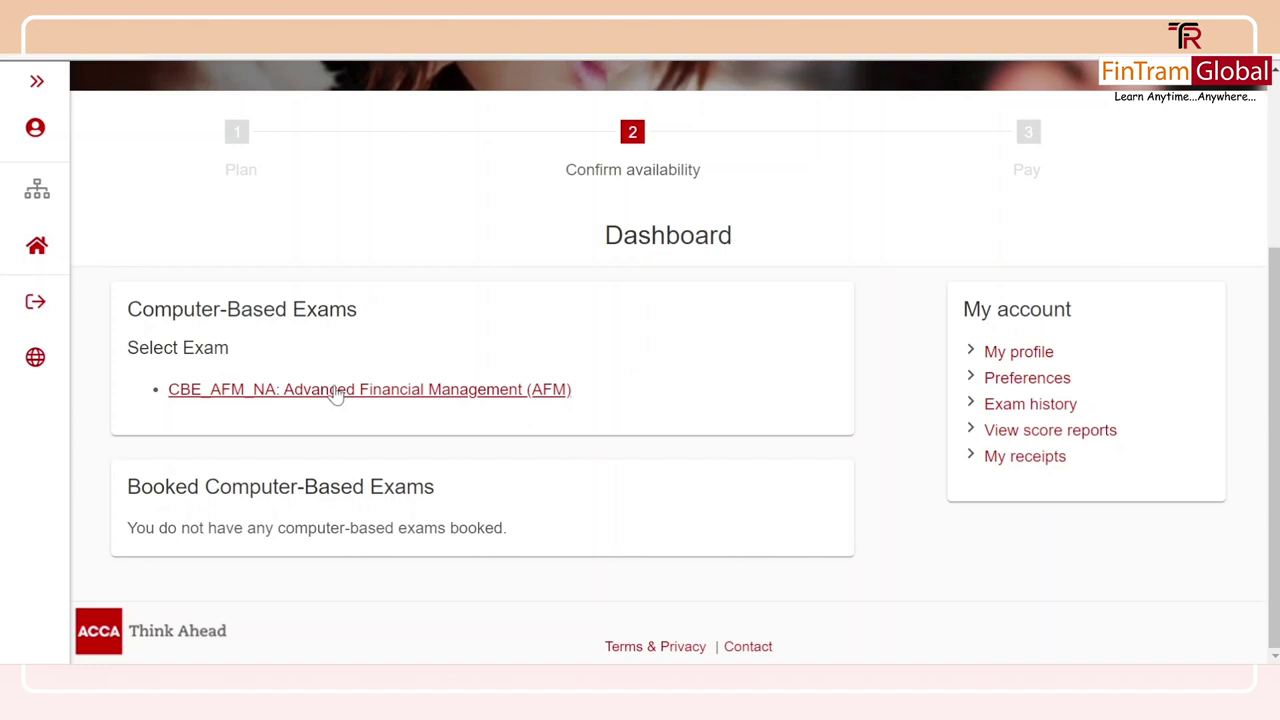
{"action": "left_click", "coordinate": [336, 392]}
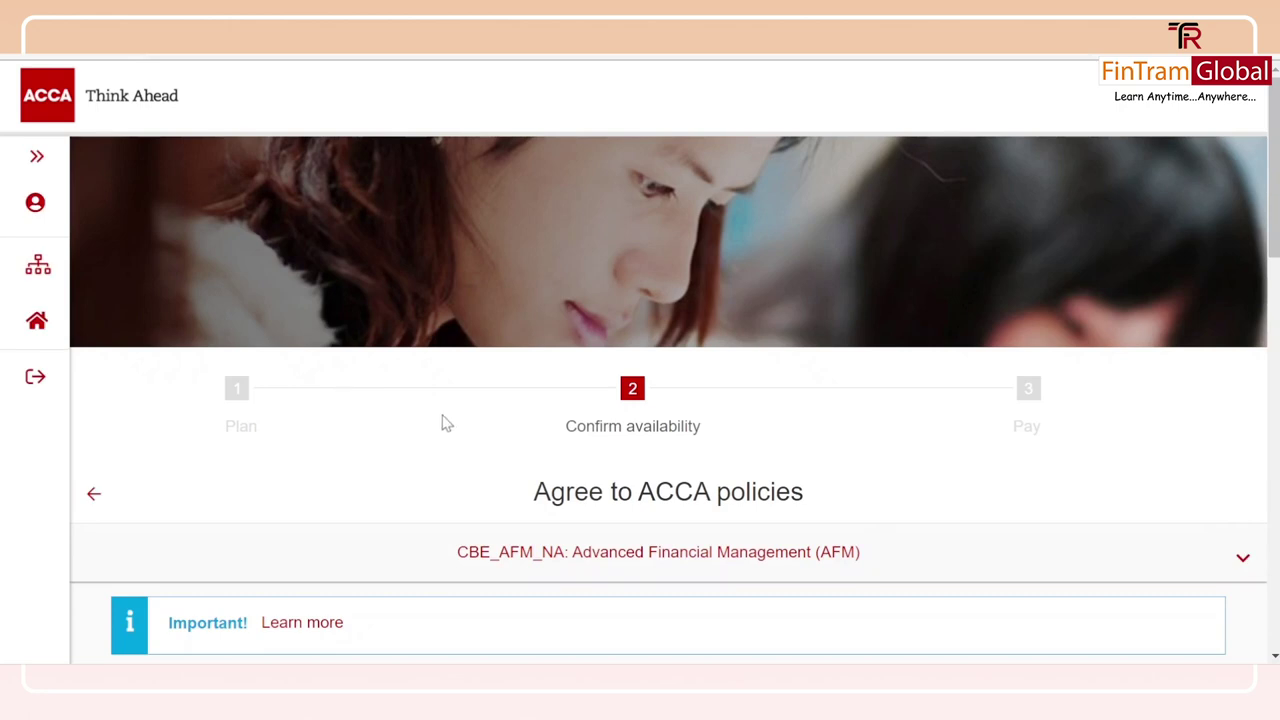
Read through the ACCA terms, admission, re-schedule and cancellation policies and agree to them.
{"action": "scroll", "coordinate": [443, 423], "scroll_direction": "down", "scroll_amount": 4}
{"action": "scroll", "coordinate": [443, 420], "scroll_direction": "down", "scroll_amount": 2}
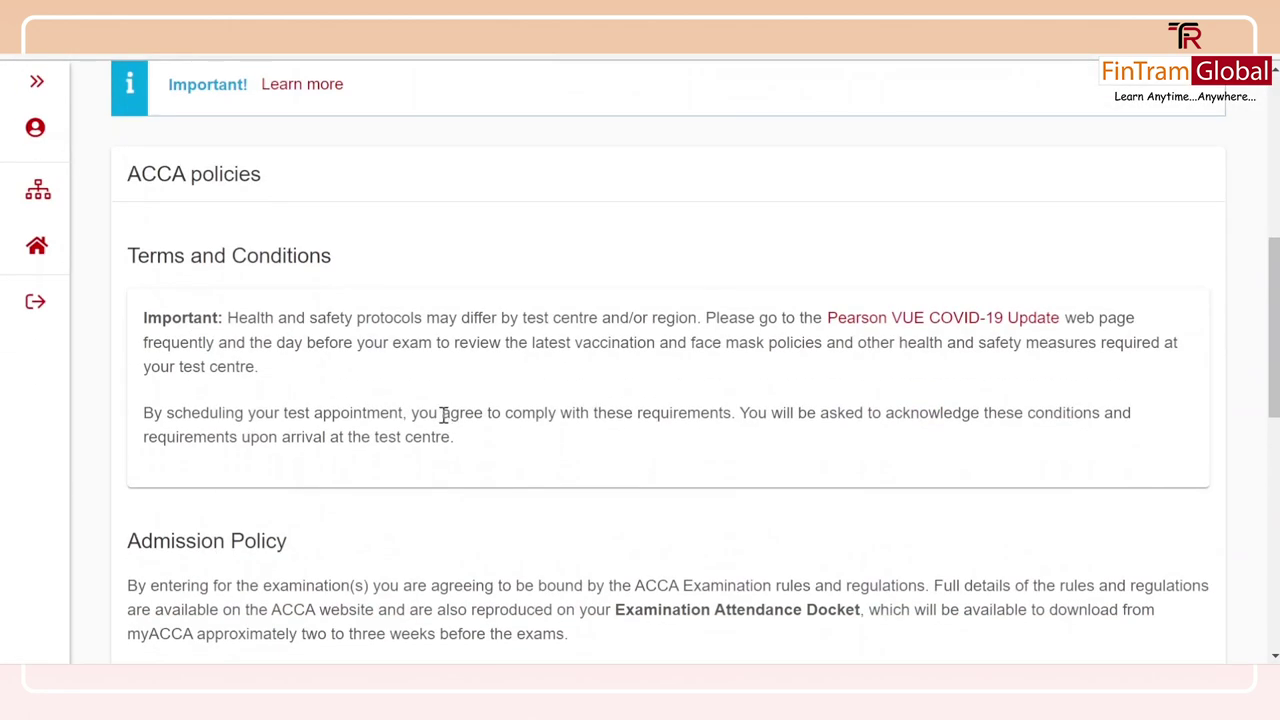
{"action": "scroll", "coordinate": [443, 420], "scroll_direction": "down", "scroll_amount": 10}
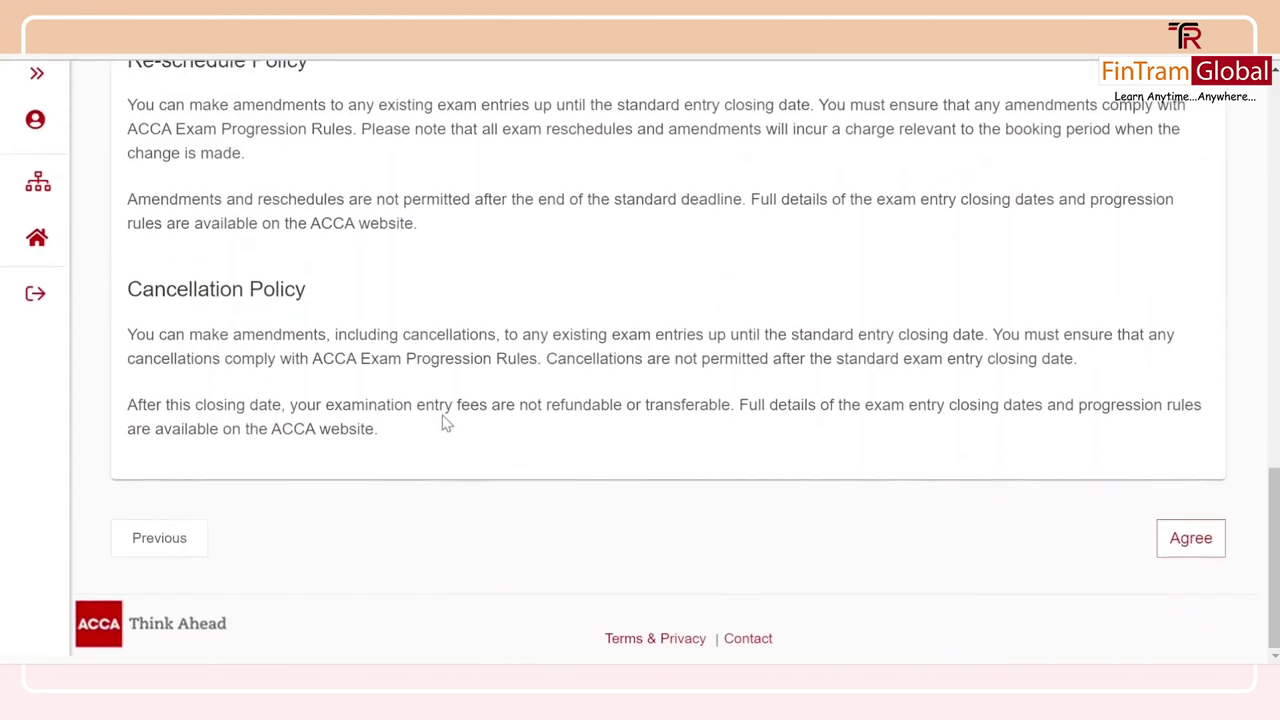
{"action": "left_click", "coordinate": [1222, 558]}
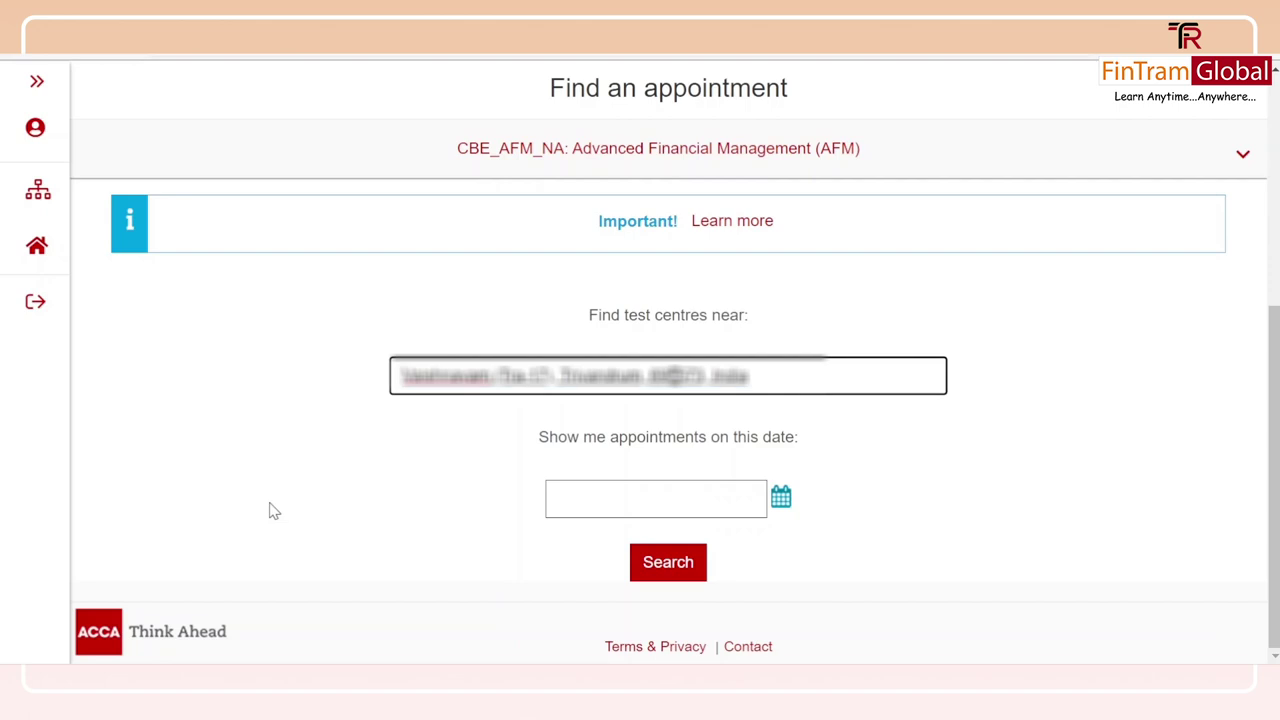
Search for test centre appointments near New Delhi on 10/06/2022.
{"action": "key", "text": "ctrl+a"}
{"action": "type", "text": "New De"}
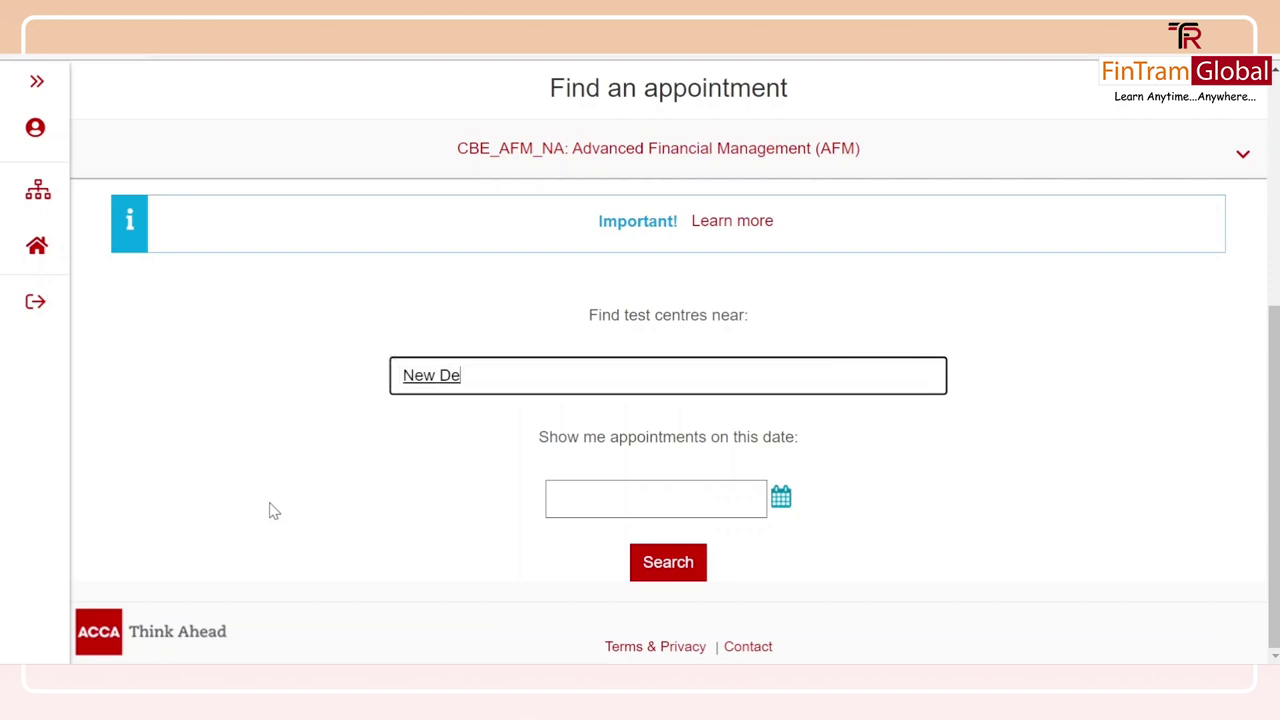
{"action": "type", "text": "lhi"}
{"action": "left_click", "coordinate": [781, 499]}
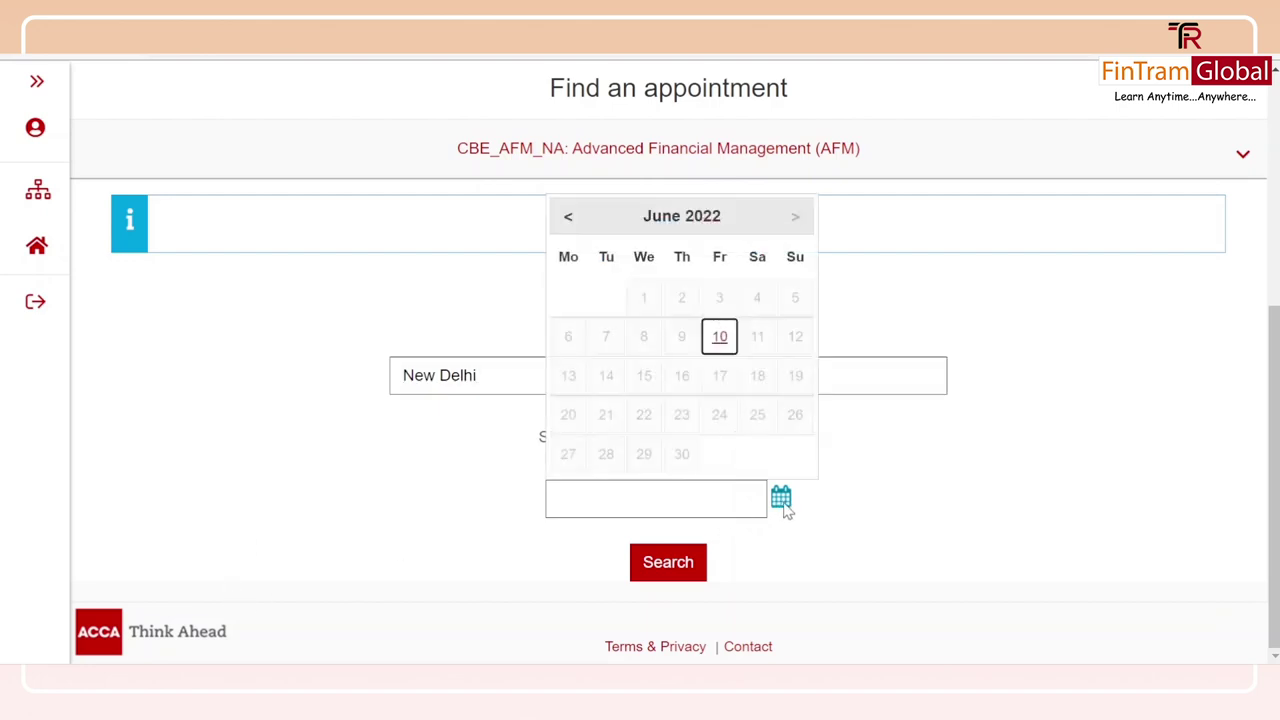
{"action": "left_click", "coordinate": [720, 340]}
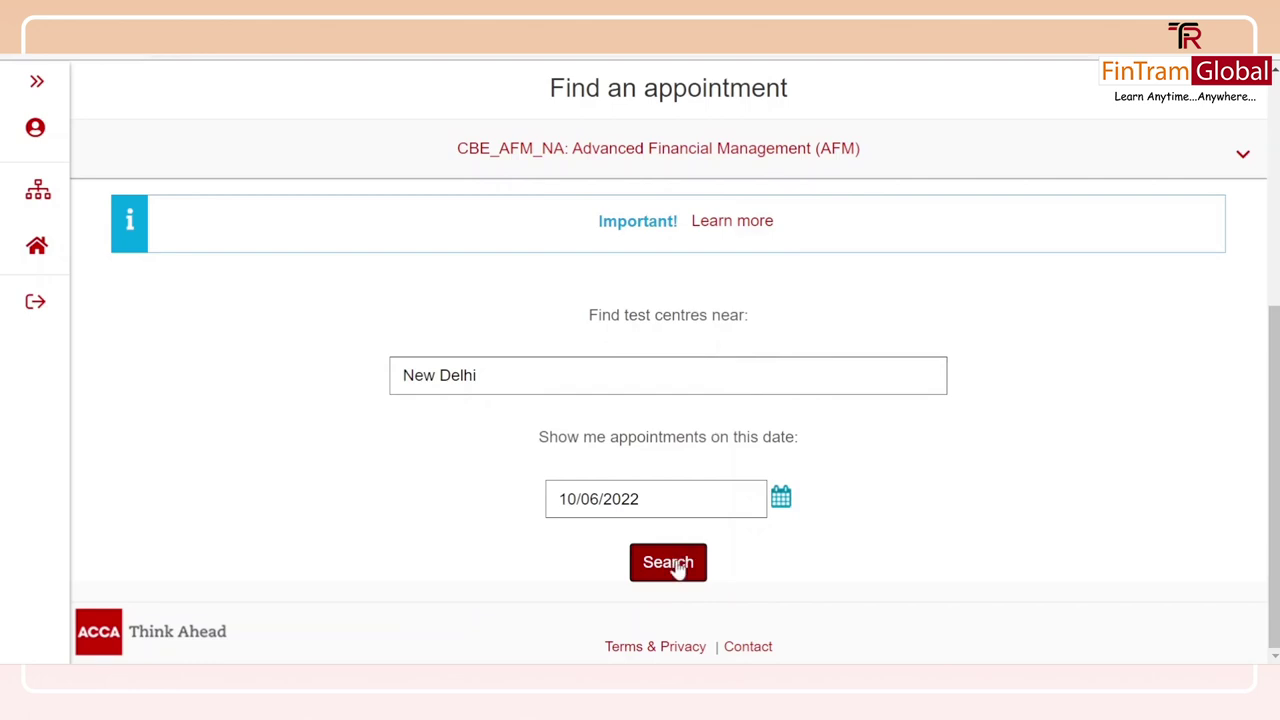
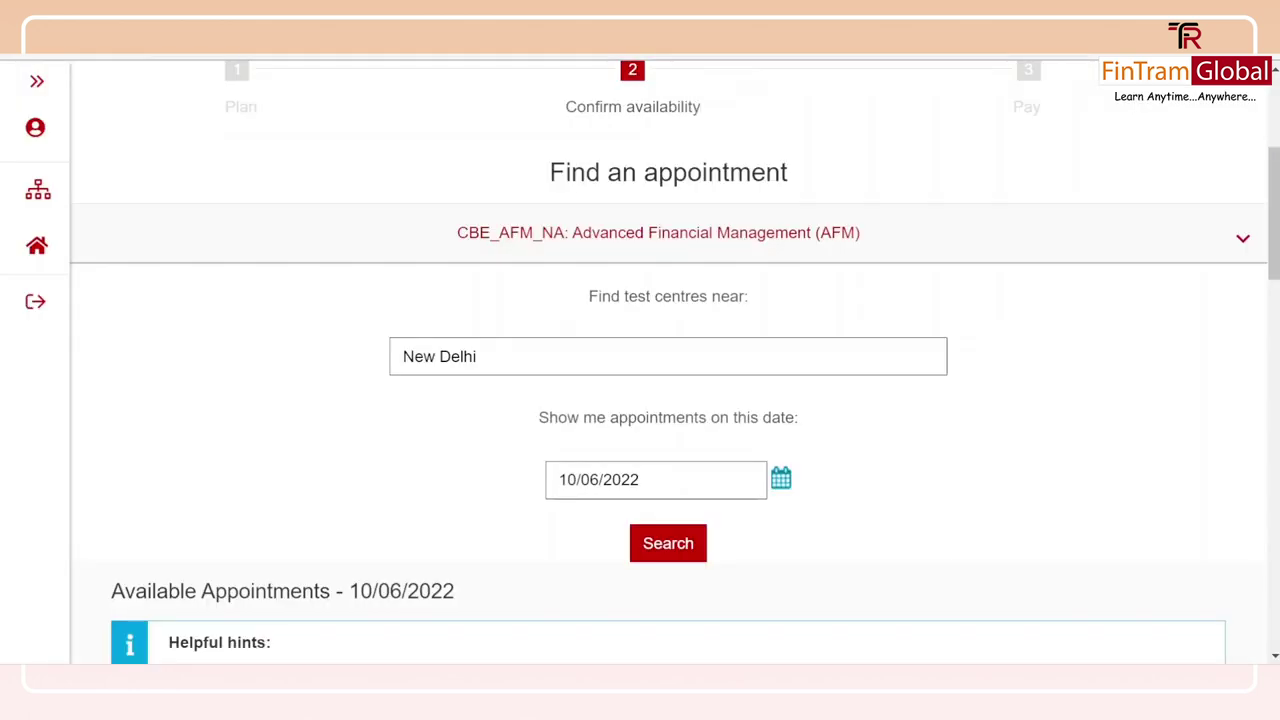
Choose the 9:00 AM appointment at ACCA - Superior Assessment Zone Site 2 - New Delhi.
{"action": "scroll", "coordinate": [519, 513], "scroll_direction": "down", "scroll_amount": 8}
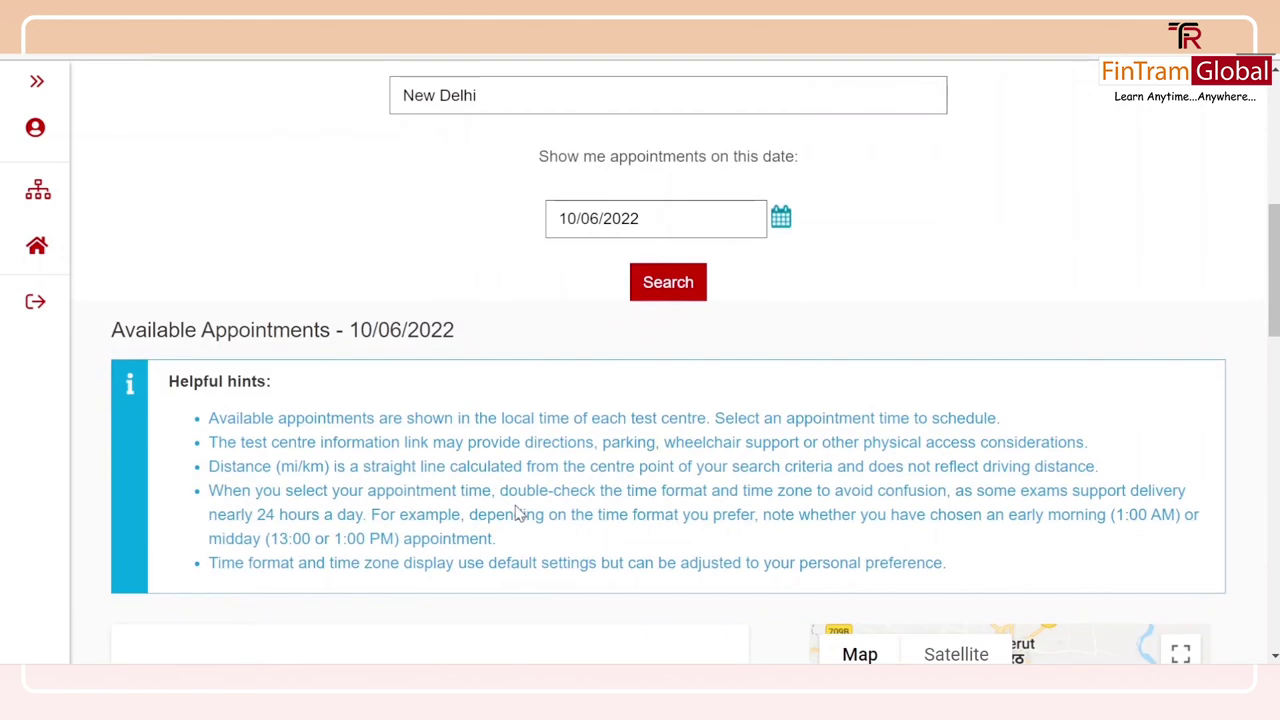
{"action": "scroll", "coordinate": [519, 513], "scroll_direction": "up", "scroll_amount": 2}
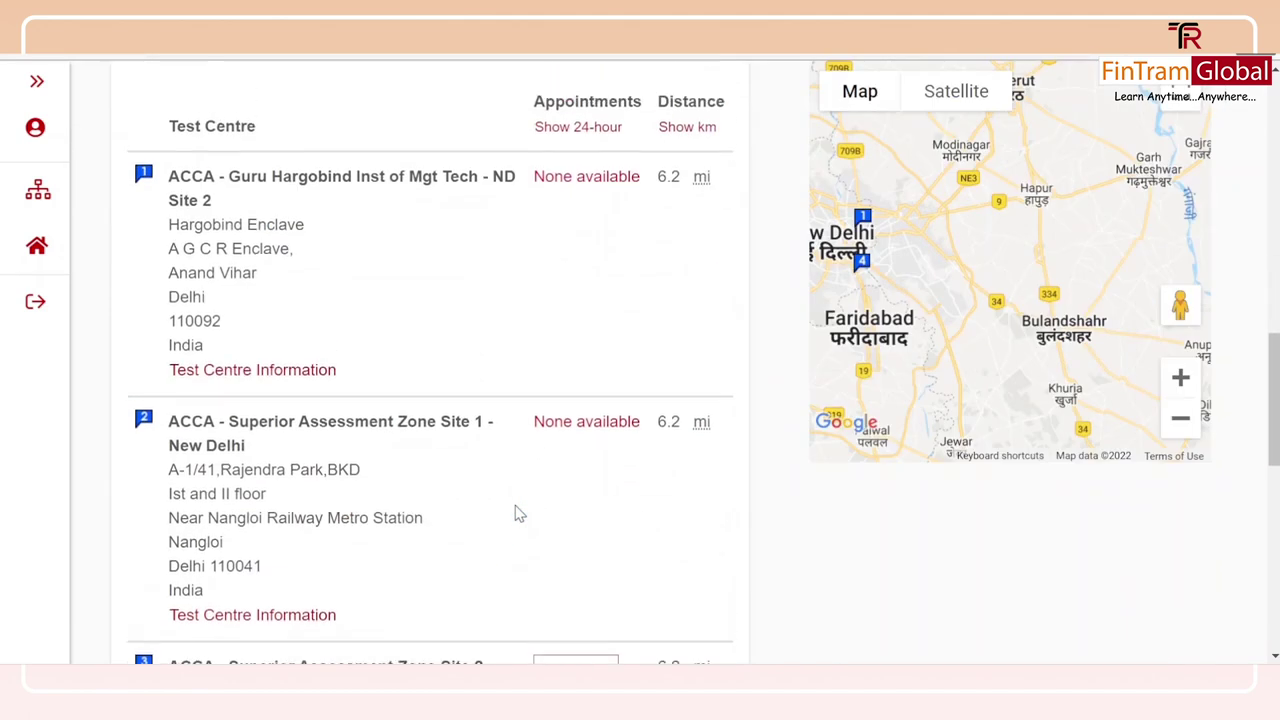
{"action": "scroll", "coordinate": [519, 513], "scroll_direction": "down", "scroll_amount": 9}
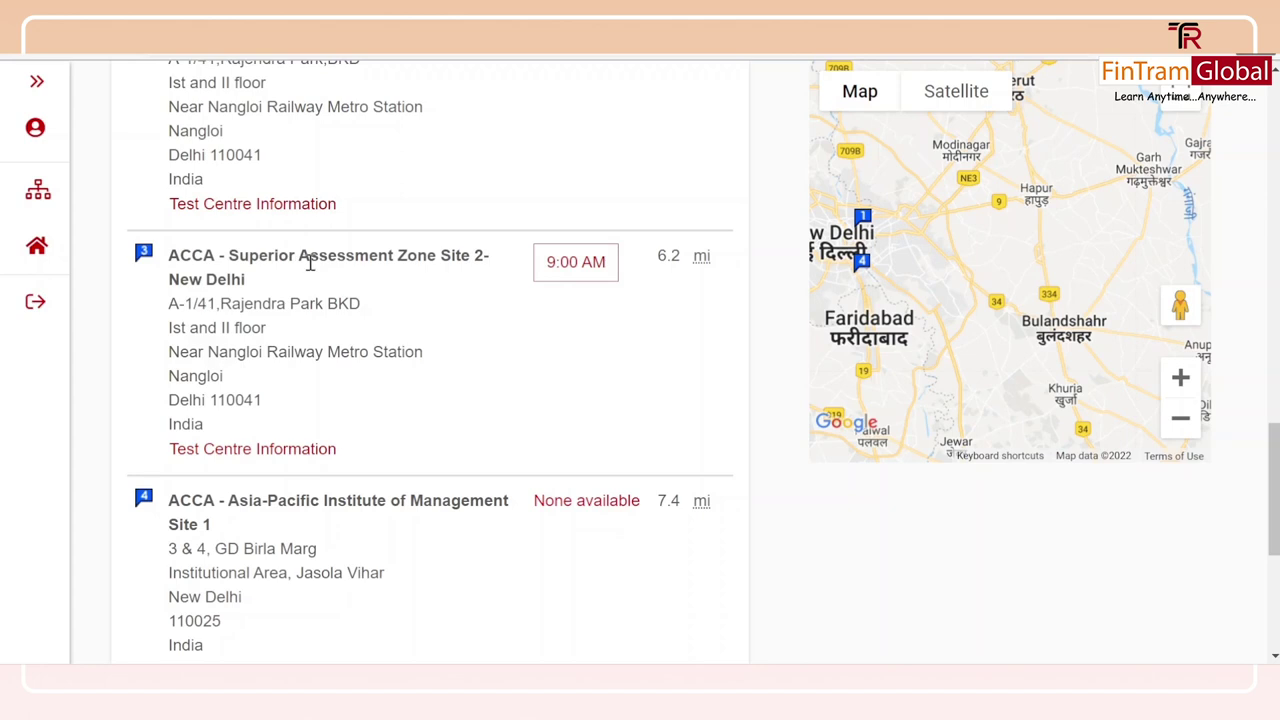
{"action": "left_click", "coordinate": [578, 262]}
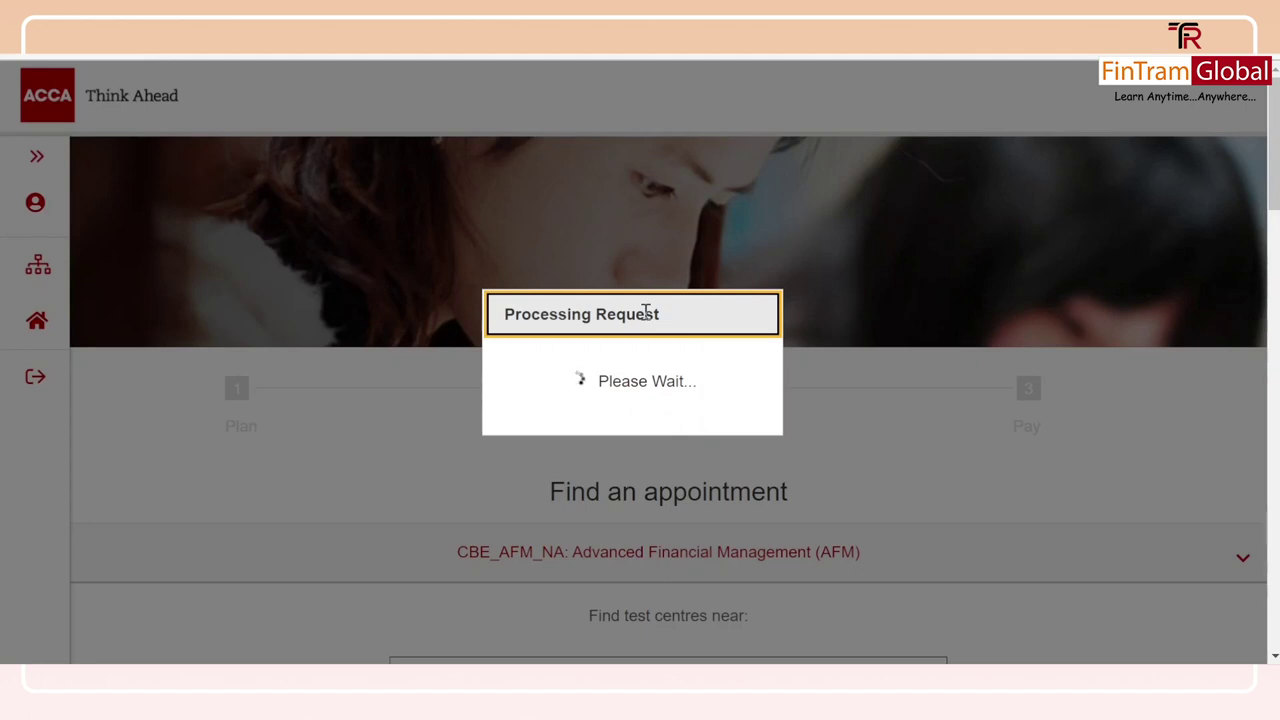
Check the order's test centre, start time, date and personal information, and continue to the booking review.
{"action": "scroll", "coordinate": [688, 414], "scroll_direction": "down", "scroll_amount": 2}
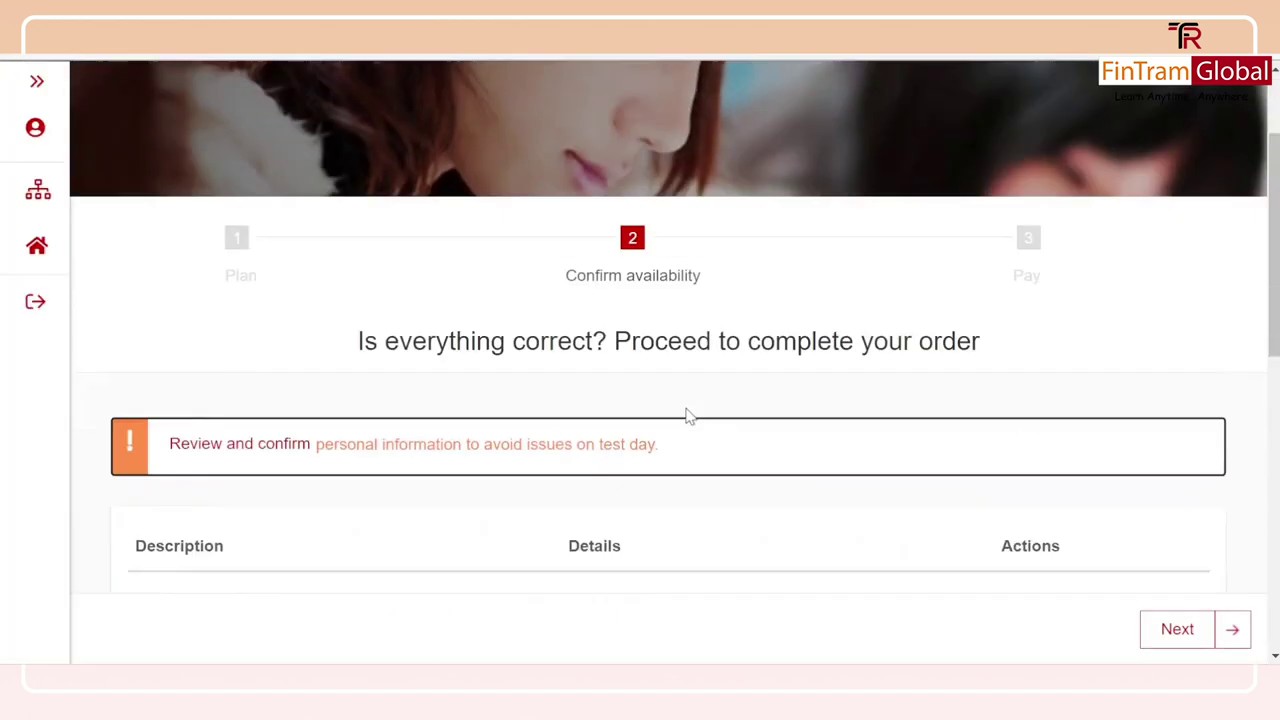
{"action": "scroll", "coordinate": [688, 414], "scroll_direction": "down", "scroll_amount": 4}
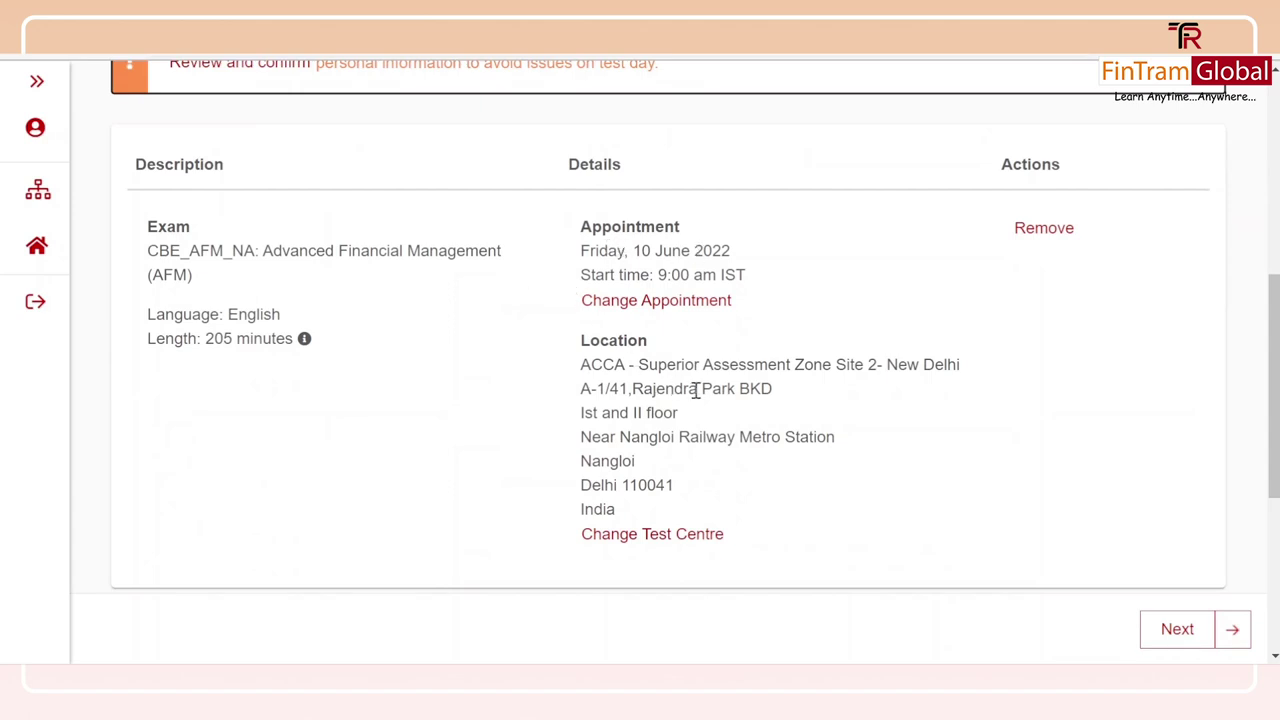
{"action": "left_click_drag", "start_coordinate": [584, 368], "coordinate": [977, 371]}
{"action": "left_click_drag", "start_coordinate": [596, 276], "coordinate": [753, 286]}
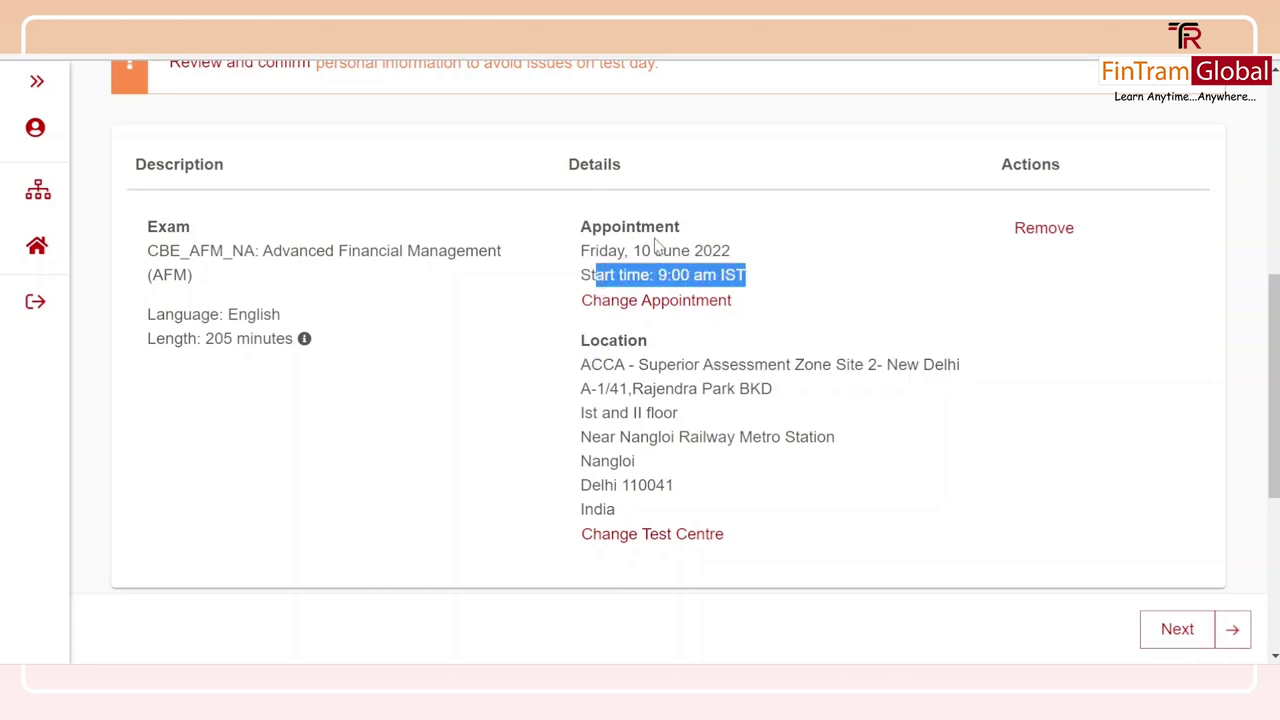
{"action": "left_click_drag", "start_coordinate": [641, 251], "coordinate": [745, 258]}
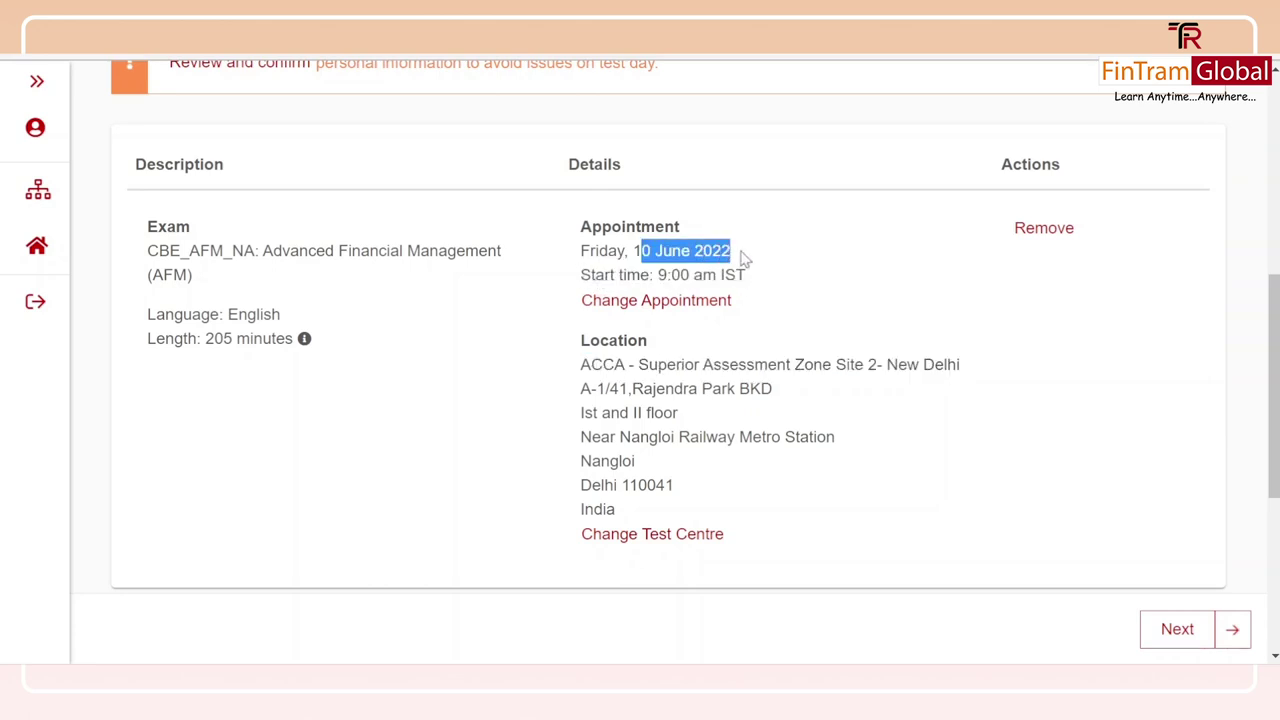
{"action": "scroll", "coordinate": [790, 334], "scroll_direction": "down", "scroll_amount": 1}
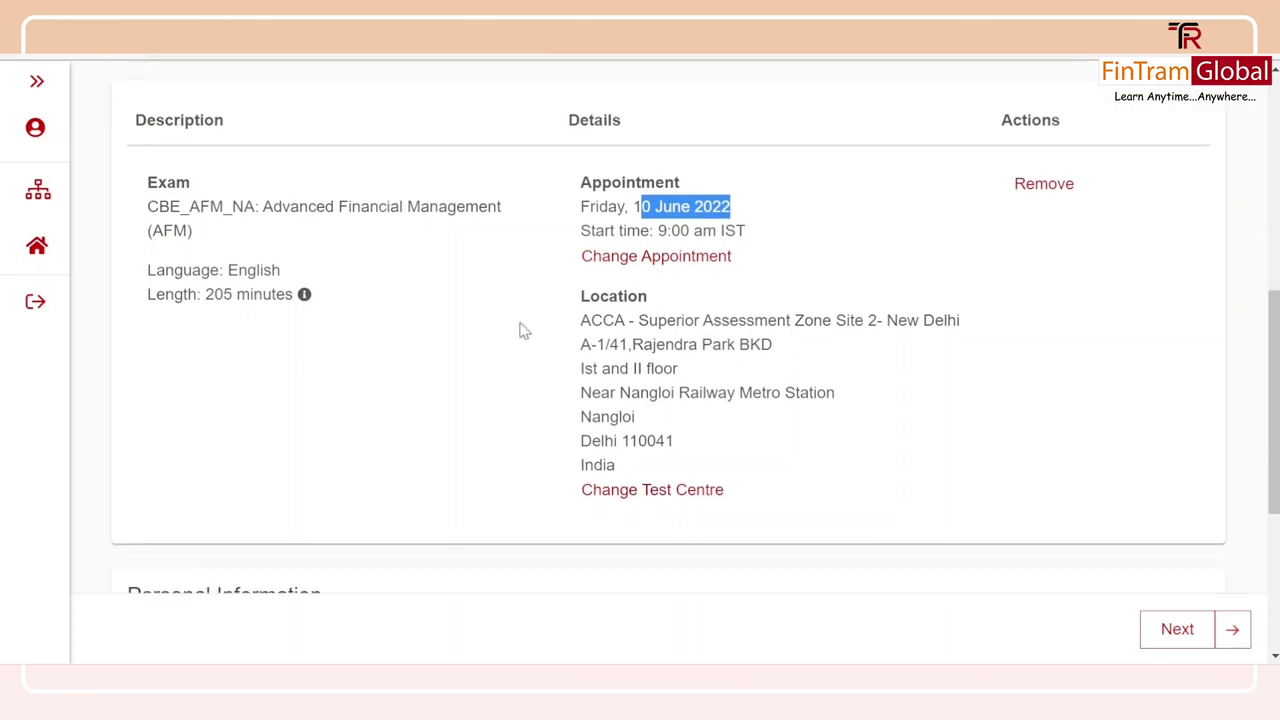
{"action": "scroll", "coordinate": [829, 391], "scroll_direction": "down", "scroll_amount": 3}
{"action": "scroll", "coordinate": [829, 395], "scroll_direction": "down", "scroll_amount": 3}
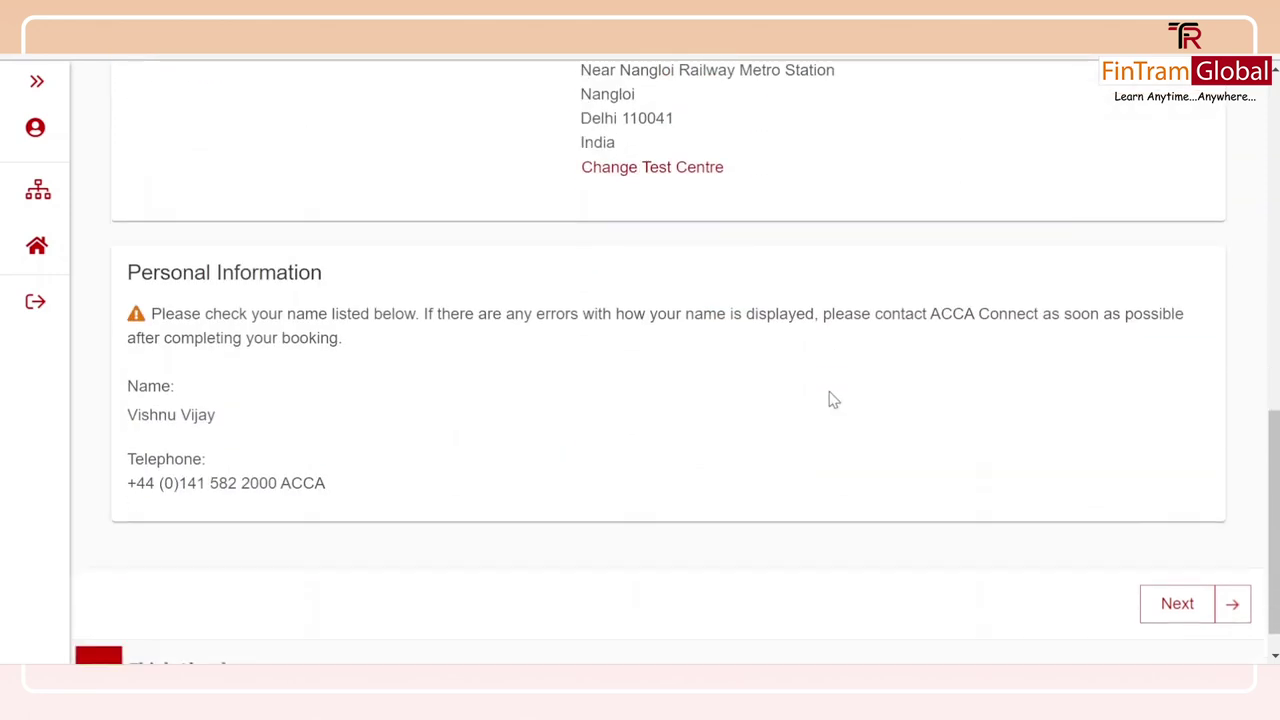
{"action": "left_click", "coordinate": [1177, 604]}
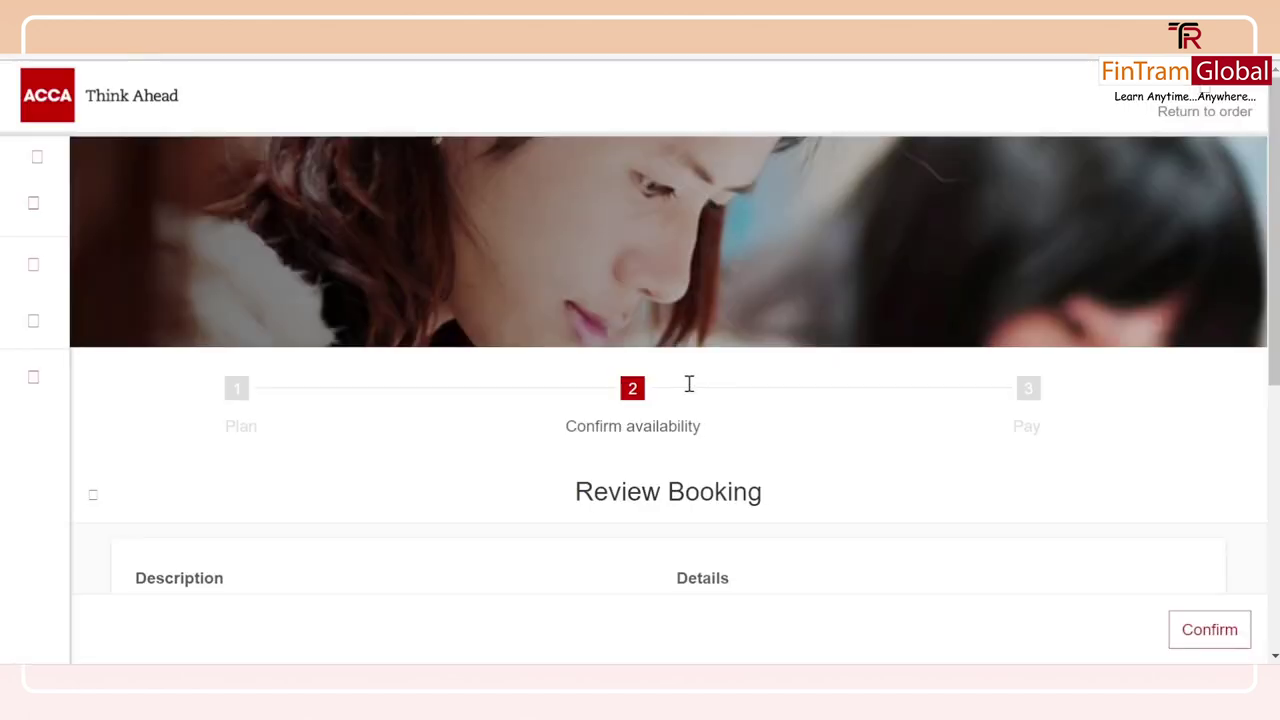
Confirm the reviewed AFM booking and finish its submission to return to the exam plan.
{"action": "scroll", "coordinate": [688, 384], "scroll_direction": "down", "scroll_amount": 4}
{"action": "scroll", "coordinate": [688, 384], "scroll_direction": "down", "scroll_amount": 6}
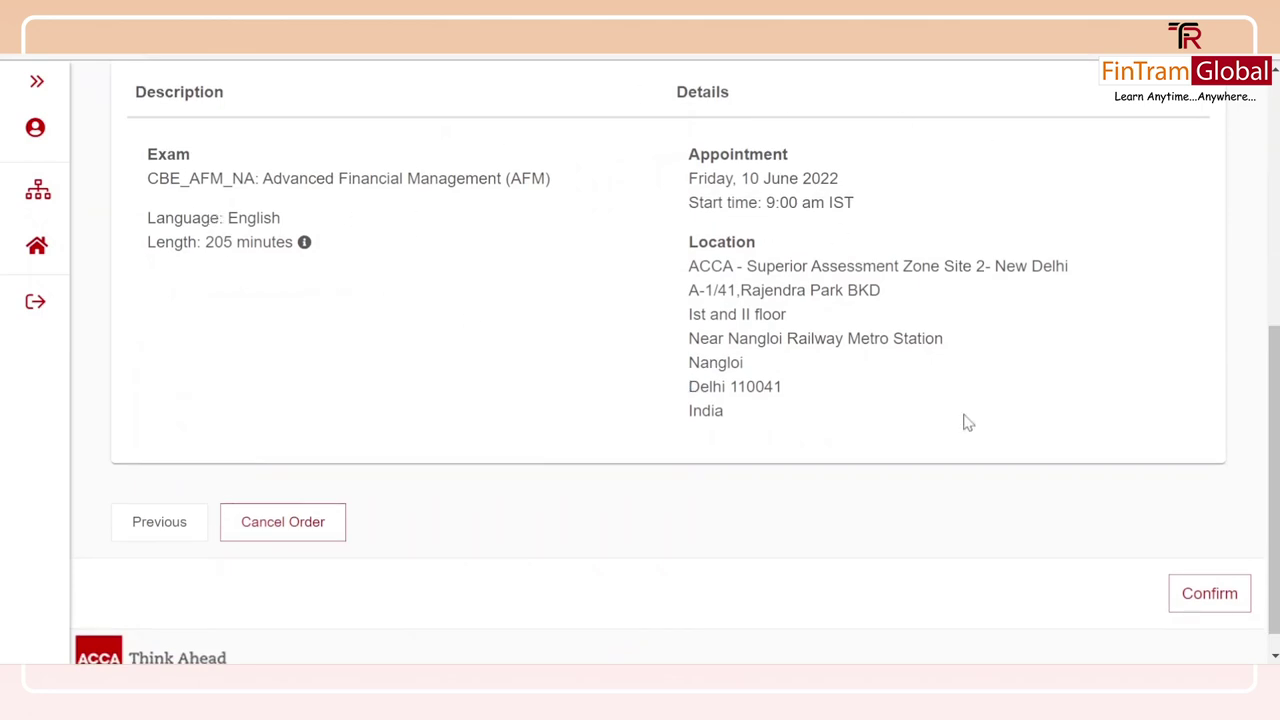
{"action": "left_click", "coordinate": [1204, 597]}
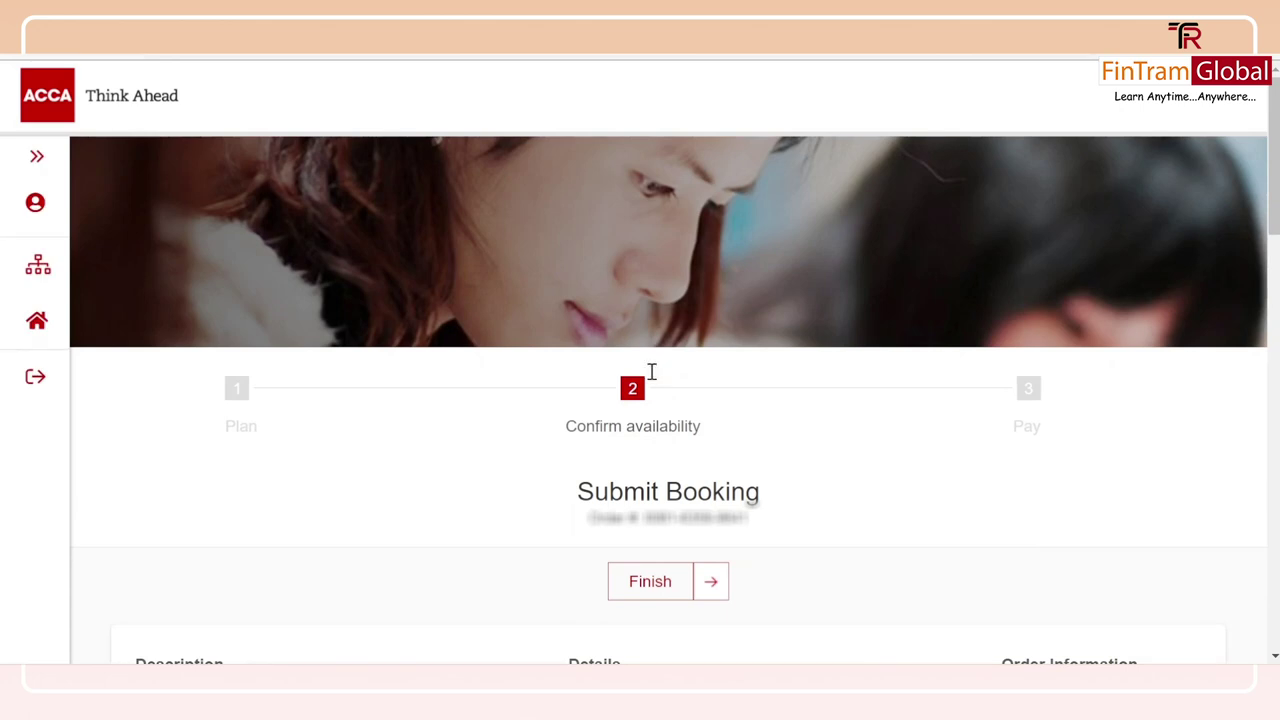
{"action": "scroll", "coordinate": [651, 372], "scroll_direction": "down", "scroll_amount": 2}
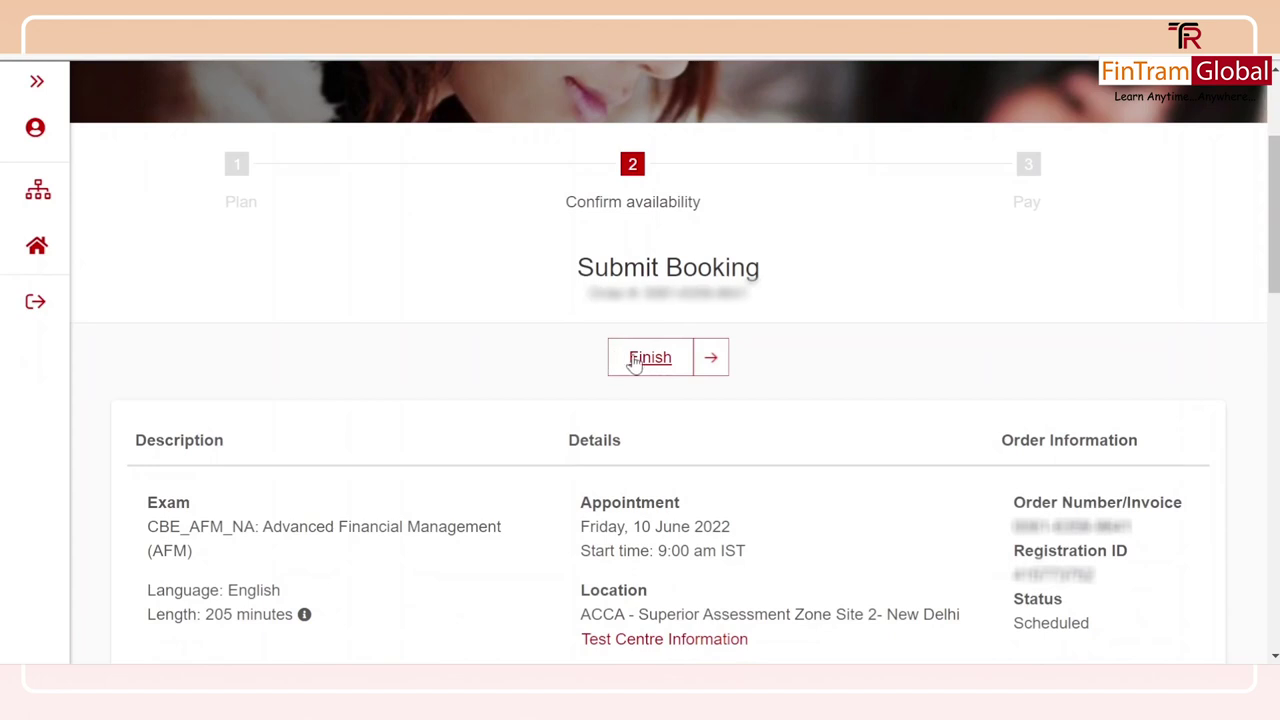
{"action": "left_click", "coordinate": [634, 362]}
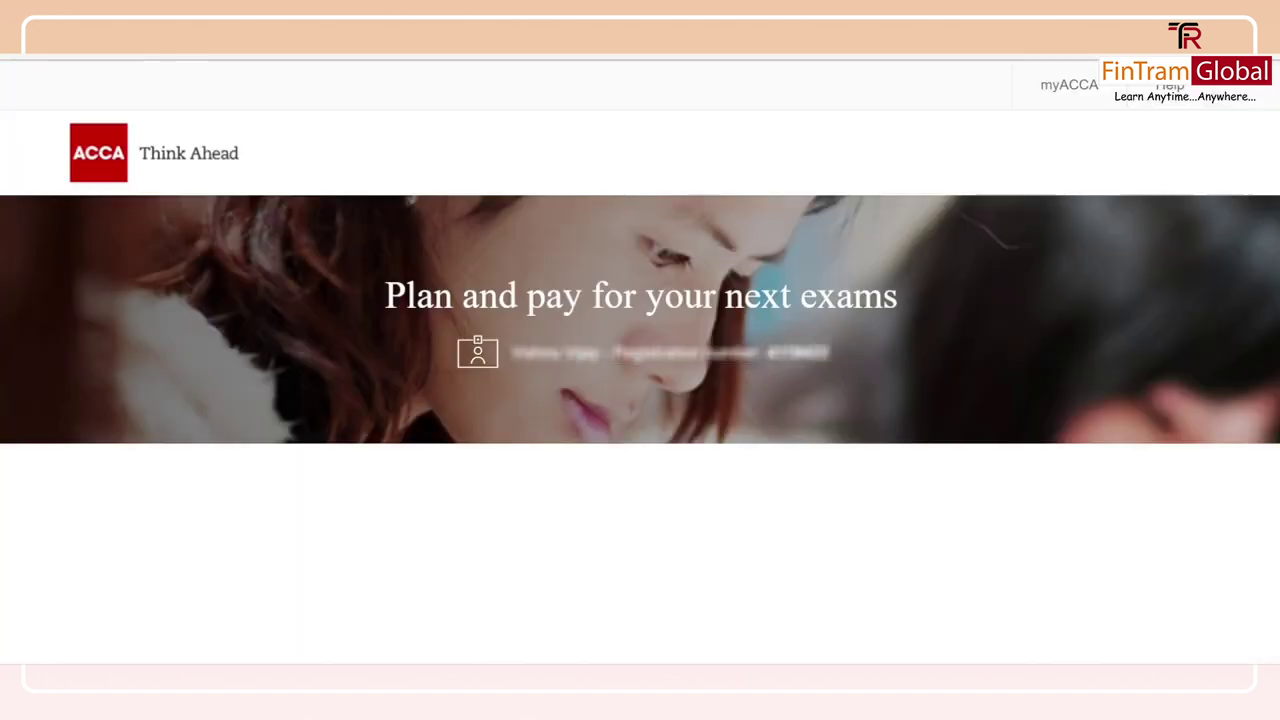
Accept the terms and conditions of booking for the AFM exam and proceed to payment.
{"action": "scroll", "coordinate": [634, 362], "scroll_direction": "down", "scroll_amount": 3}
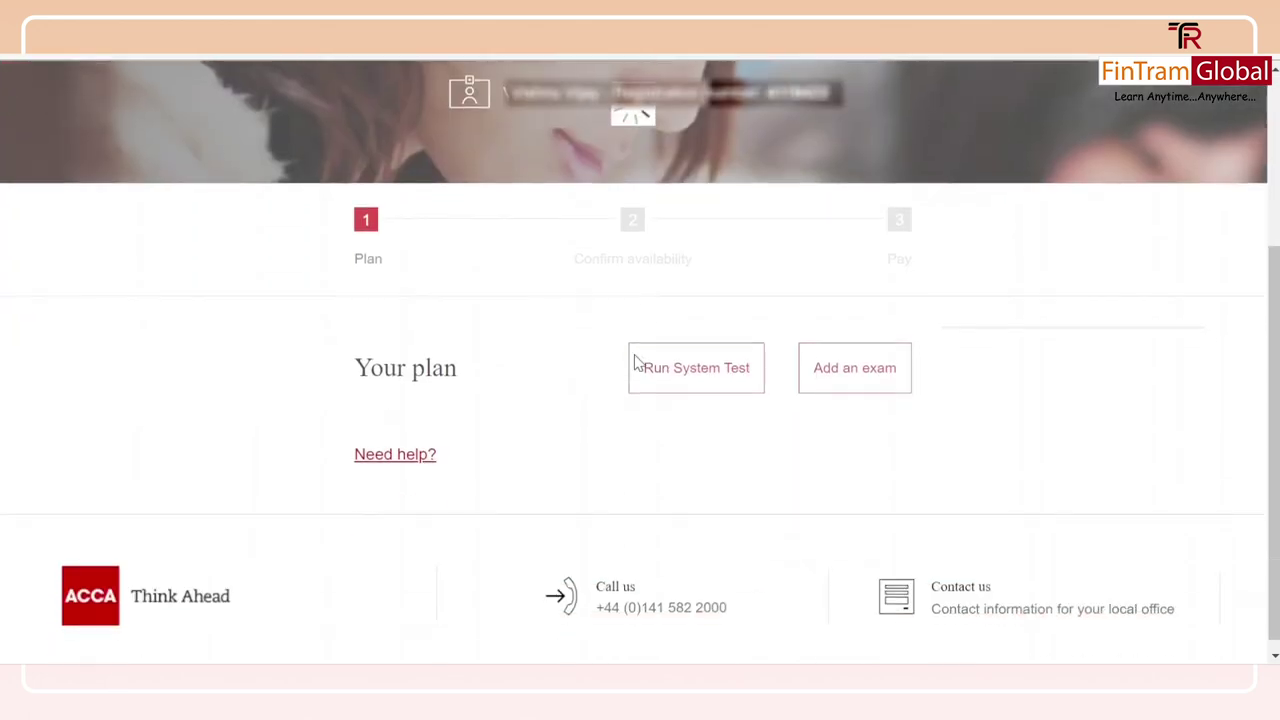
{"action": "scroll", "coordinate": [634, 362], "scroll_direction": "down", "scroll_amount": 1}
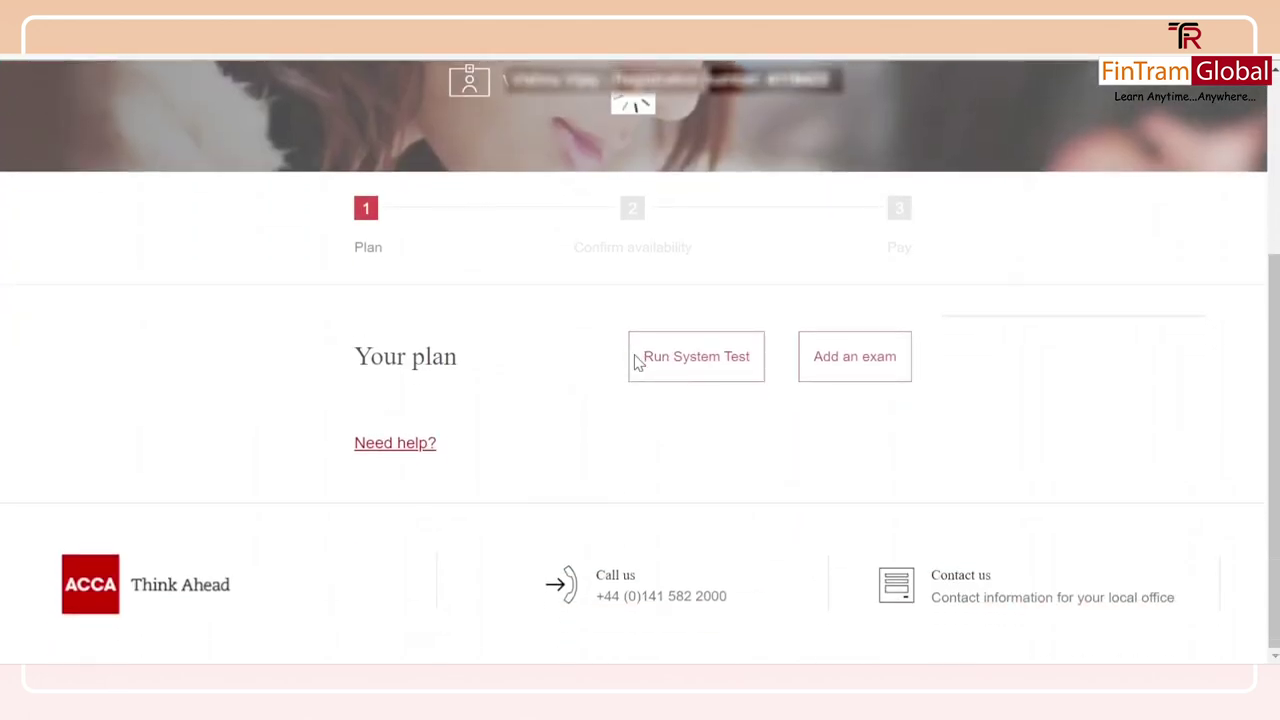
{"action": "scroll", "coordinate": [638, 362], "scroll_direction": "down", "scroll_amount": 5}
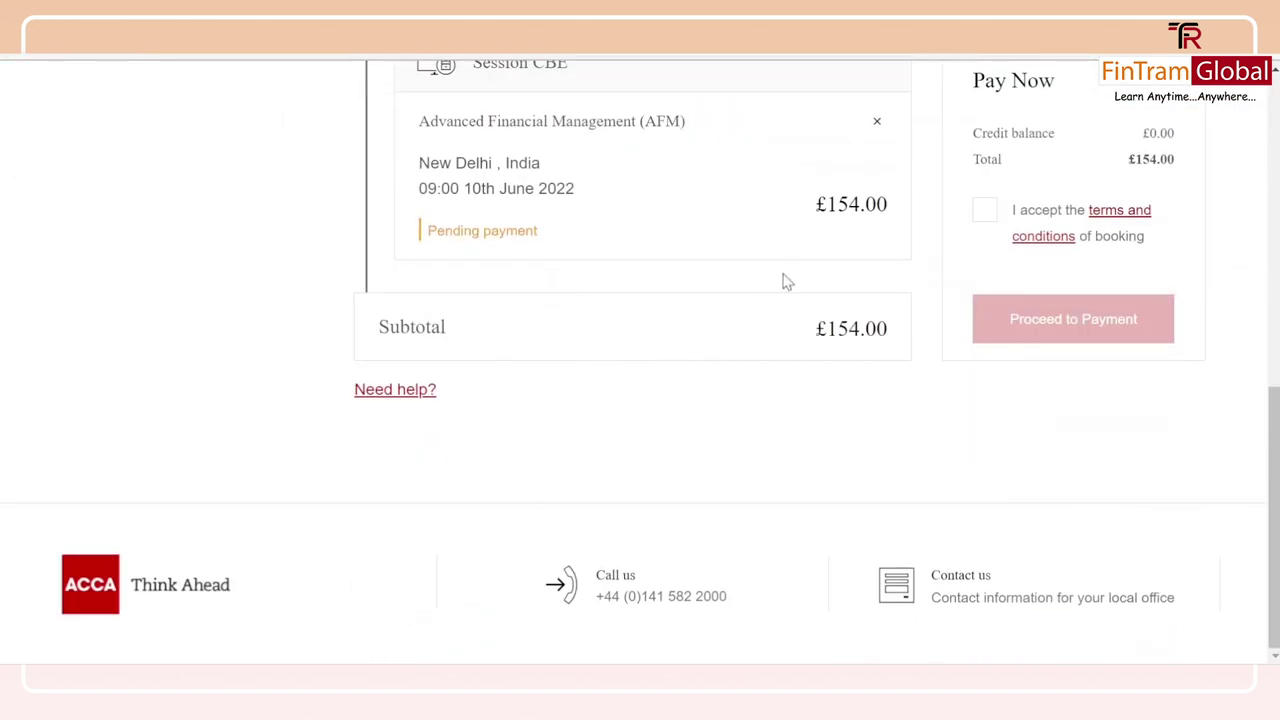
{"action": "scroll", "coordinate": [788, 276], "scroll_direction": "up", "scroll_amount": 1}
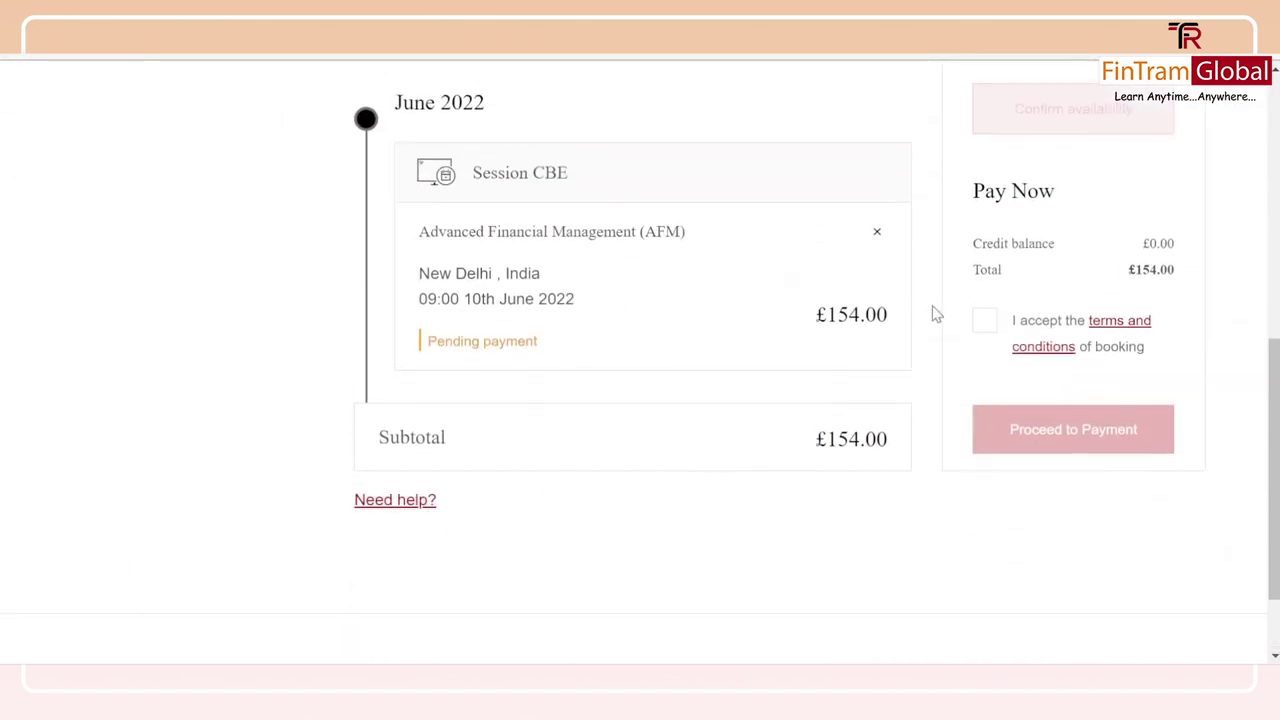
{"action": "left_click", "coordinate": [984, 323]}
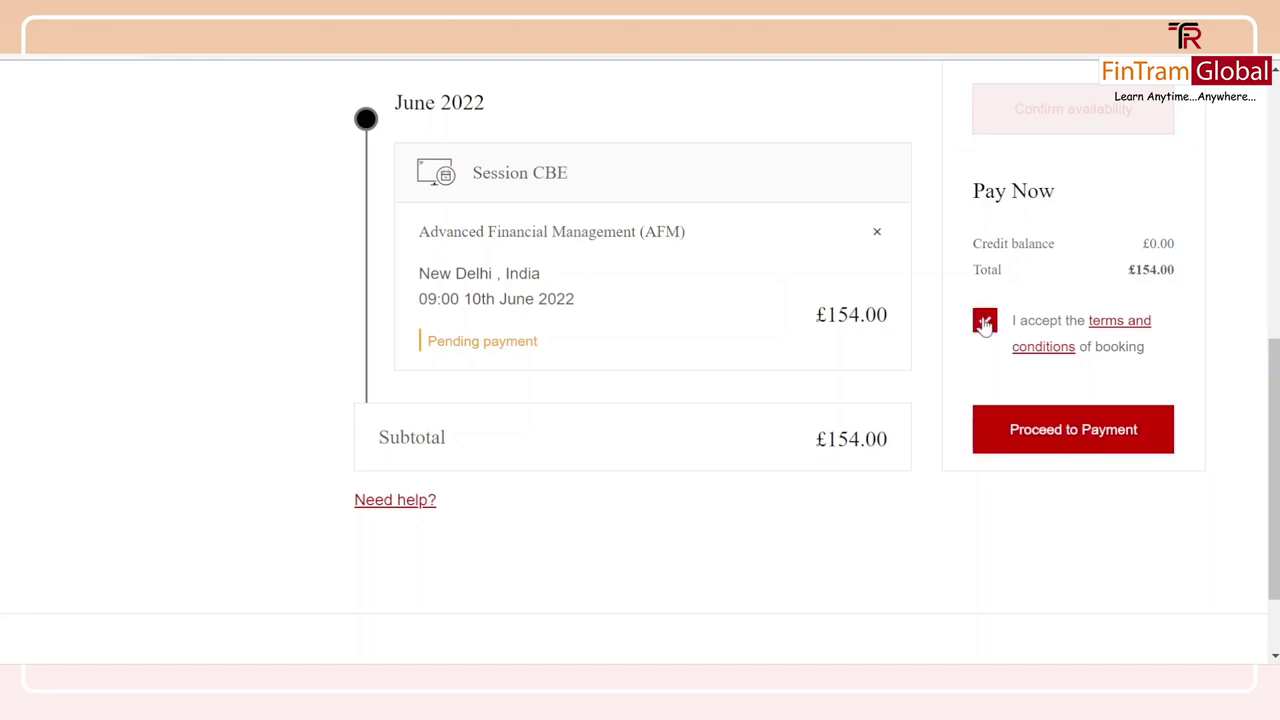
{"action": "left_click", "coordinate": [1087, 443]}
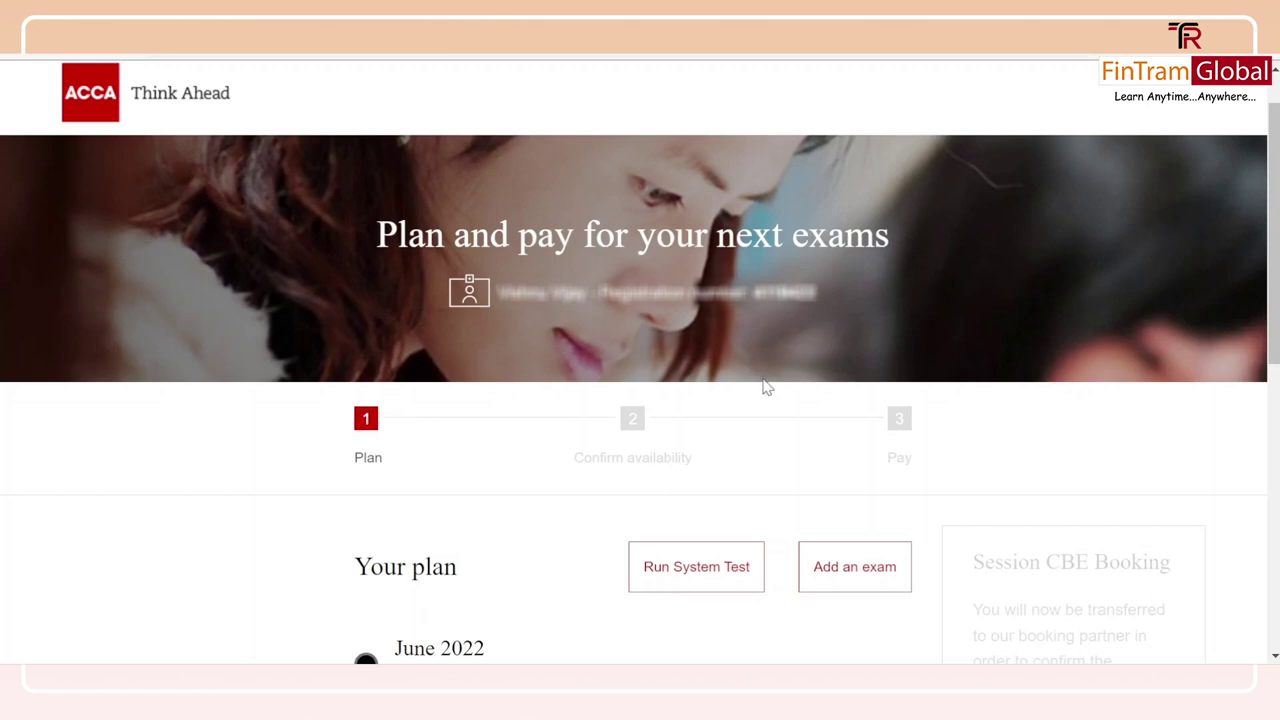
Start adding another exam to the plan and bring up the exams available at Remote for June 2022.
{"action": "scroll", "coordinate": [765, 387], "scroll_direction": "down", "scroll_amount": 1}
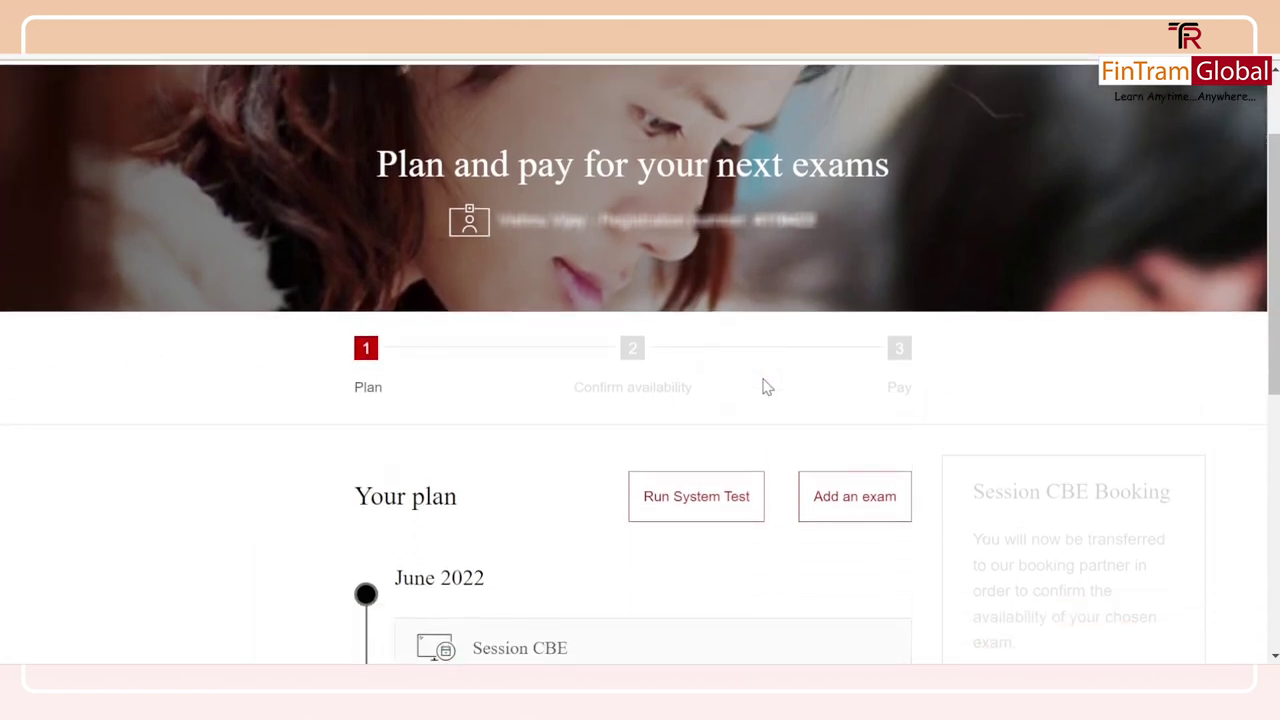
{"action": "scroll", "coordinate": [765, 387], "scroll_direction": "down", "scroll_amount": 1}
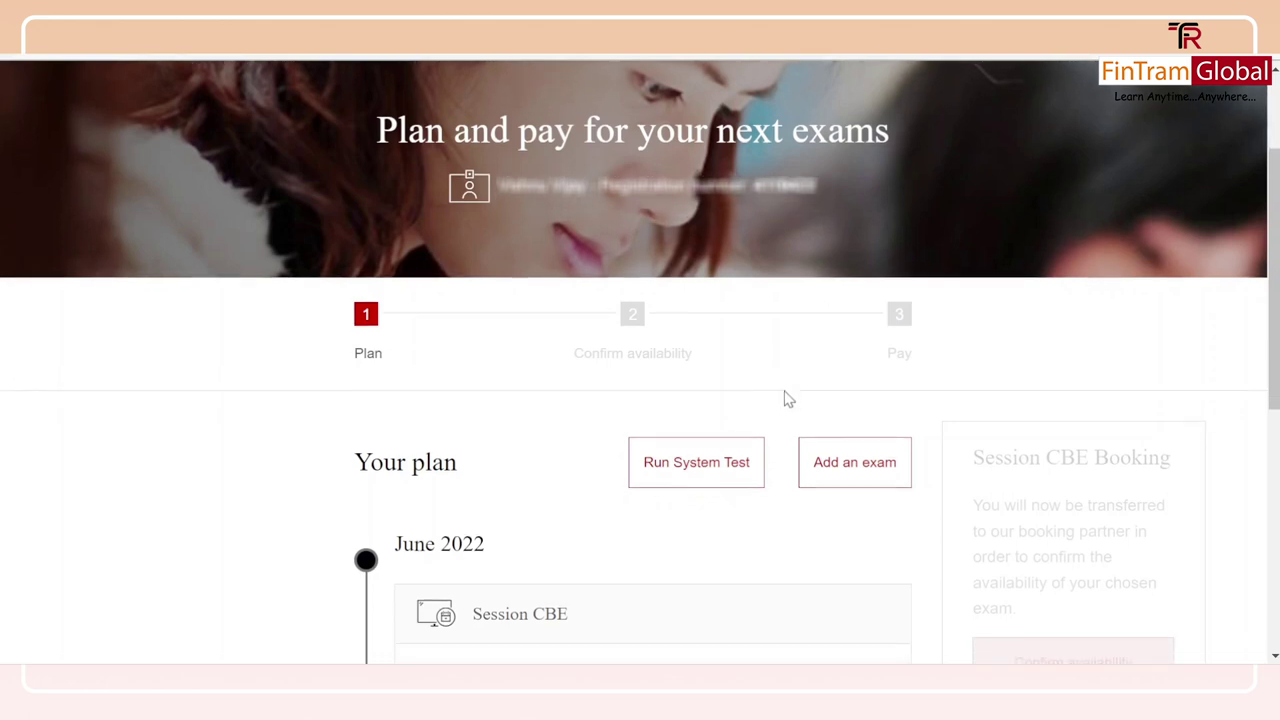
{"action": "scroll", "coordinate": [788, 399], "scroll_direction": "down", "scroll_amount": 3}
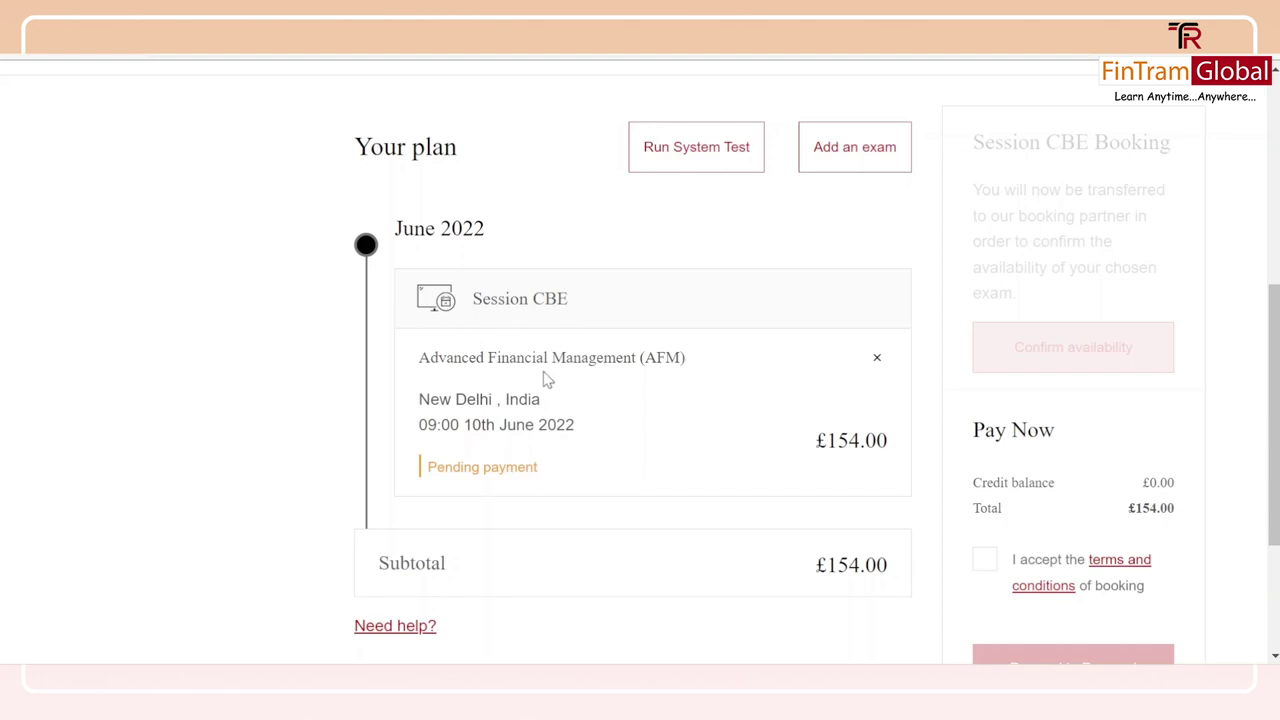
{"action": "left_click", "coordinate": [820, 158]}
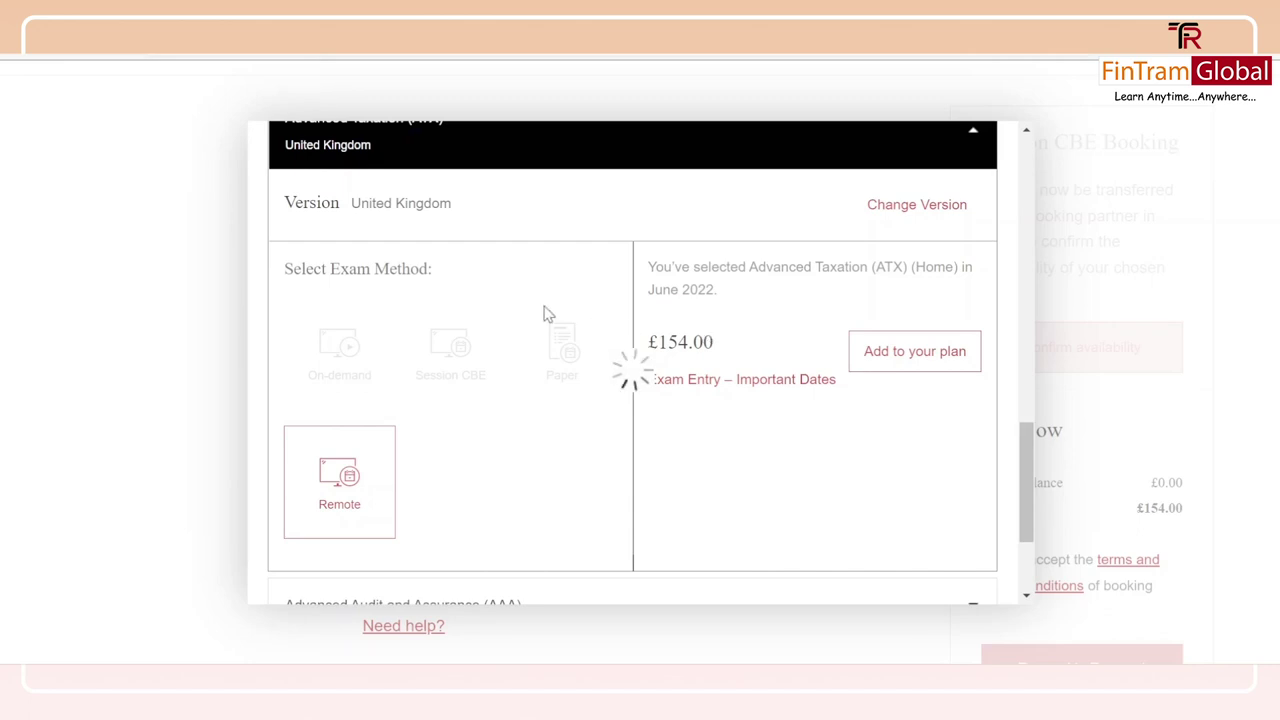
{"action": "scroll", "coordinate": [548, 315], "scroll_direction": "up", "scroll_amount": 10}
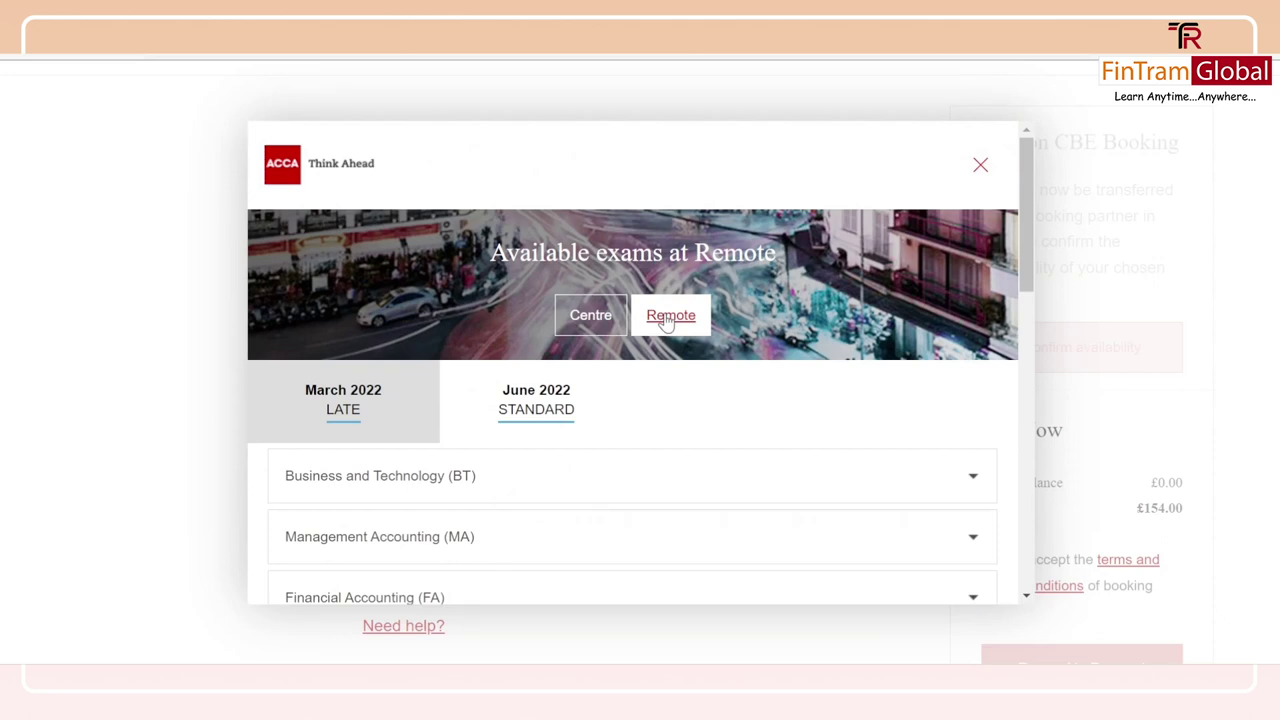
Find Advanced Taxation (ATX) in the list of remote exams and expand its exam details.
{"action": "scroll", "coordinate": [714, 328], "scroll_direction": "down", "scroll_amount": 5}
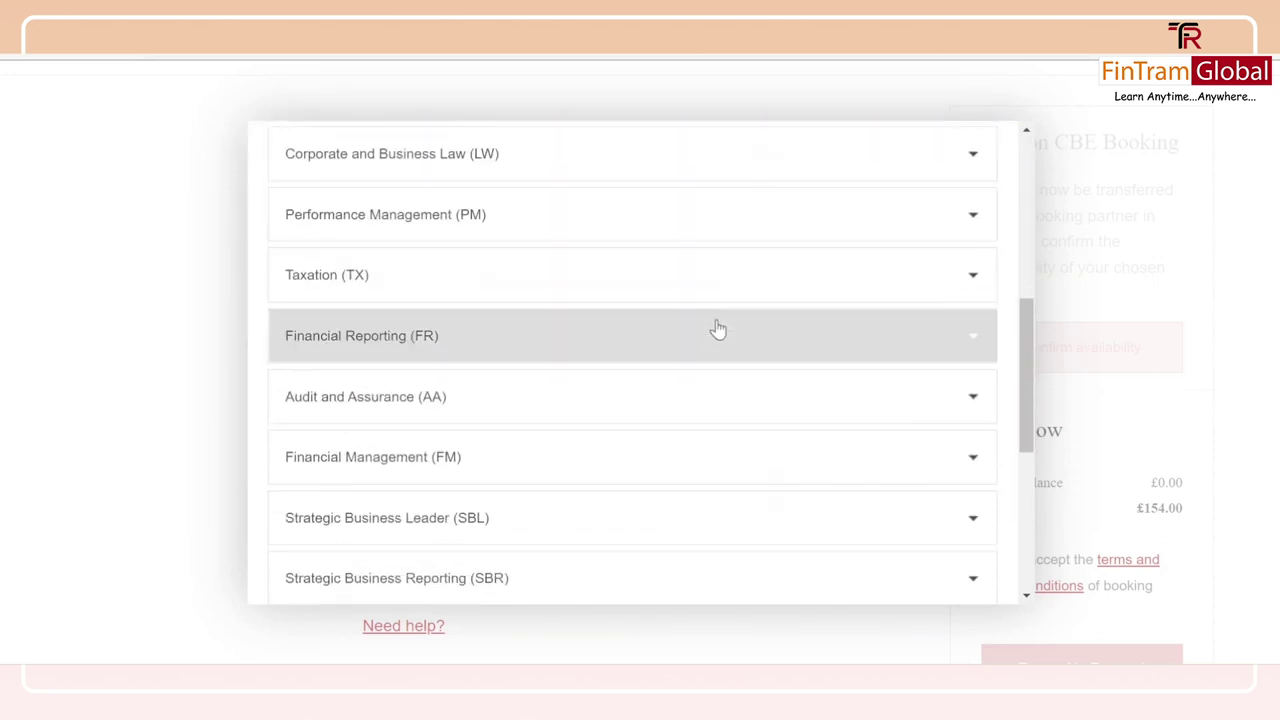
{"action": "scroll", "coordinate": [717, 329], "scroll_direction": "down", "scroll_amount": 2}
{"action": "scroll", "coordinate": [718, 328], "scroll_direction": "down", "scroll_amount": 2}
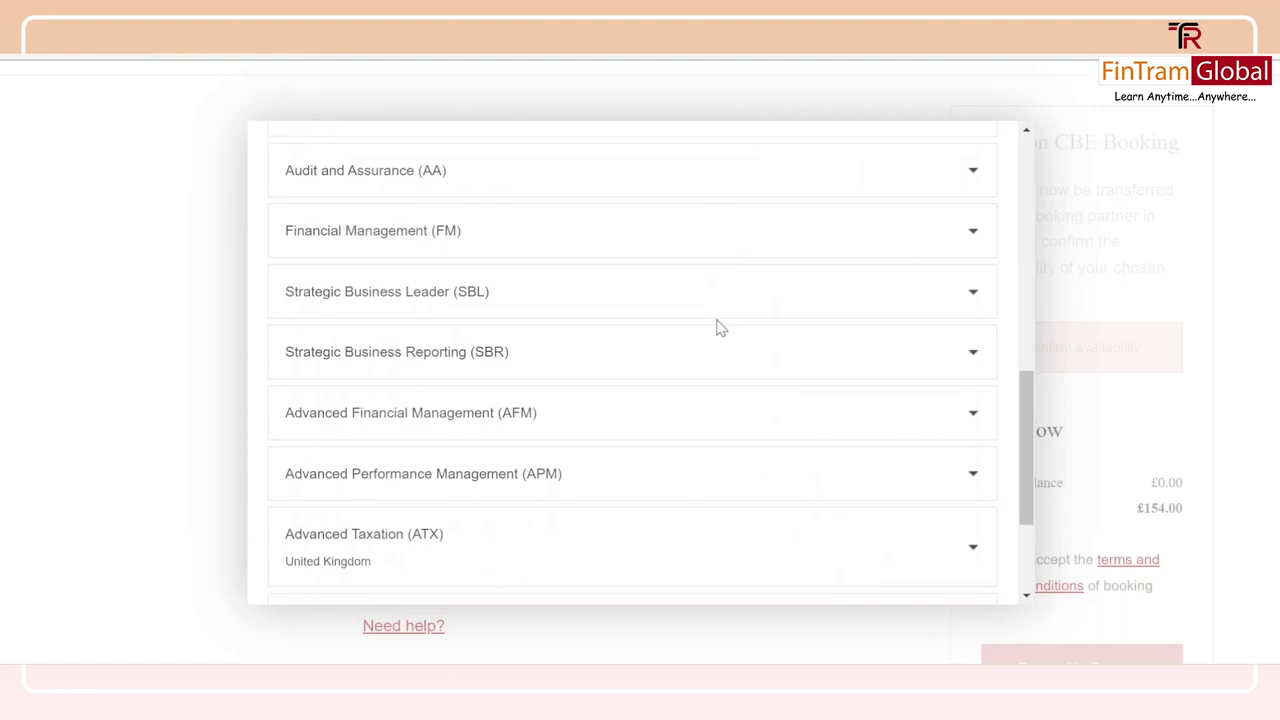
{"action": "scroll", "coordinate": [716, 329], "scroll_direction": "down", "scroll_amount": 1}
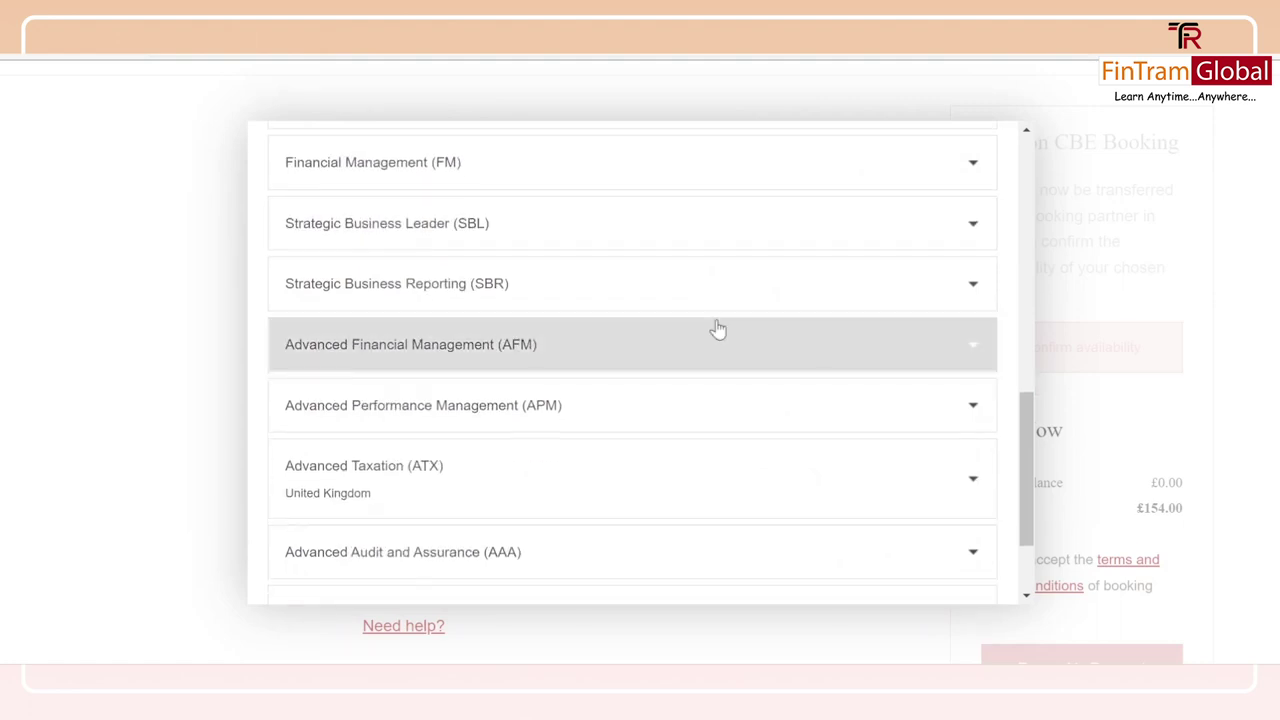
{"action": "scroll", "coordinate": [589, 357], "scroll_direction": "down", "scroll_amount": 2}
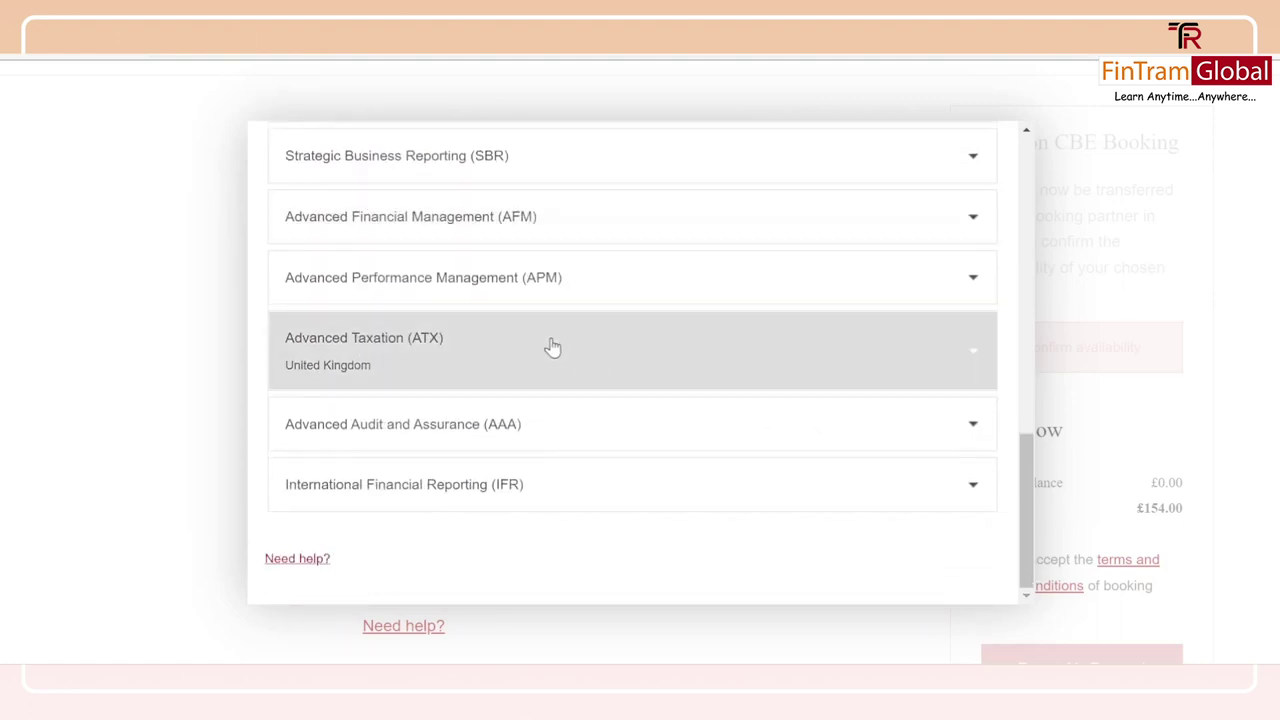
{"action": "left_click", "coordinate": [552, 347]}
{"action": "scroll", "coordinate": [552, 347], "scroll_direction": "down", "scroll_amount": 2}
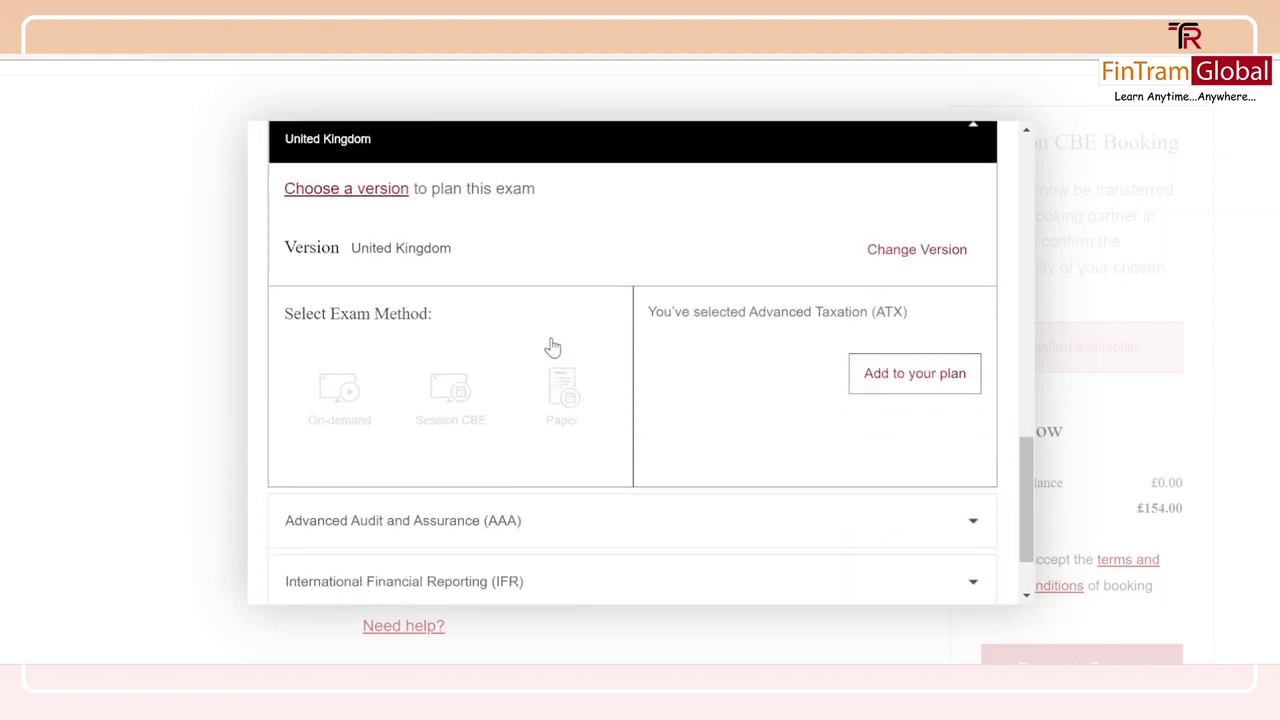
Set the tax version of Advanced Taxation (ATX) to United Kingdom.
{"action": "left_click", "coordinate": [349, 191]}
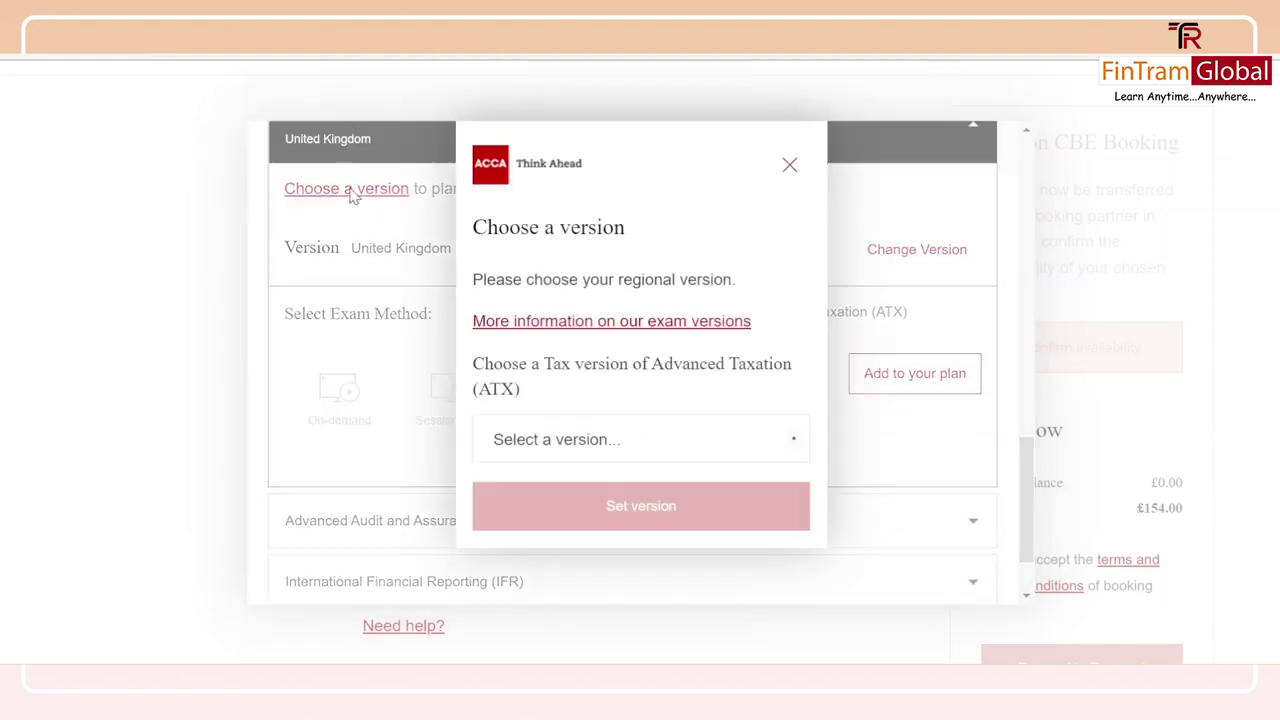
{"action": "left_click", "coordinate": [713, 452]}
{"action": "scroll", "coordinate": [674, 560], "scroll_direction": "down", "scroll_amount": 2}
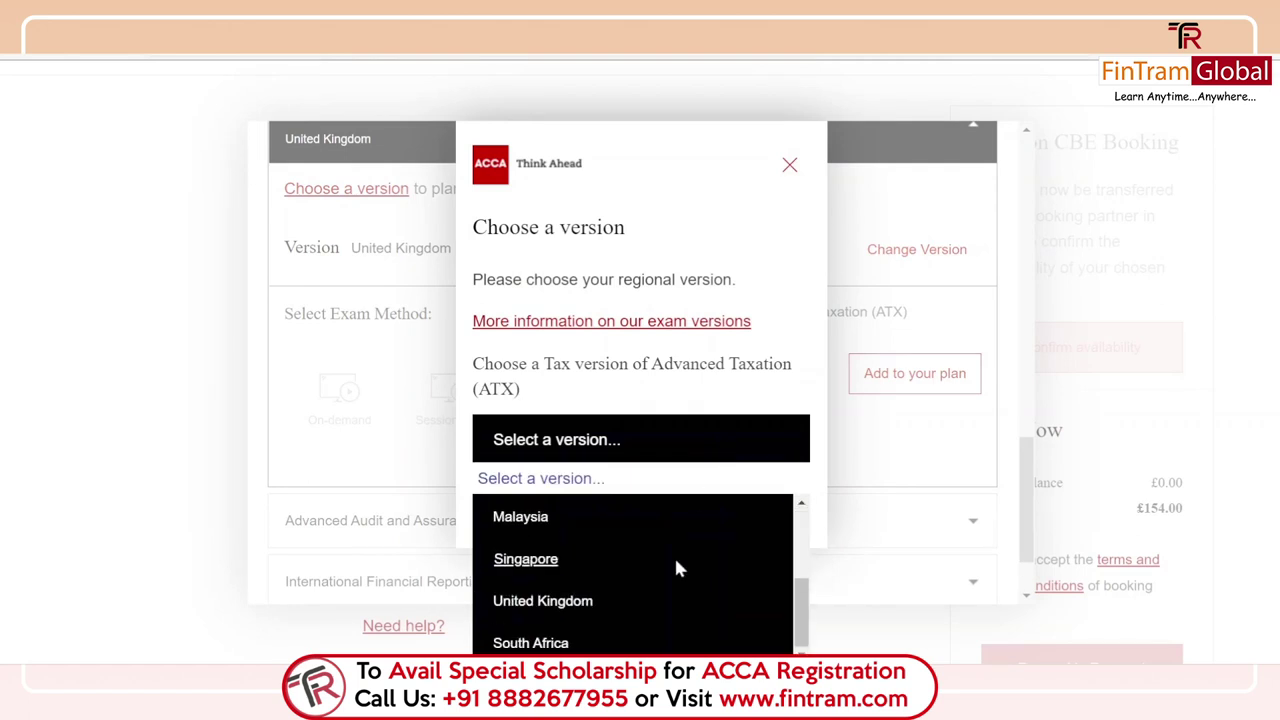
{"action": "left_click", "coordinate": [550, 603]}
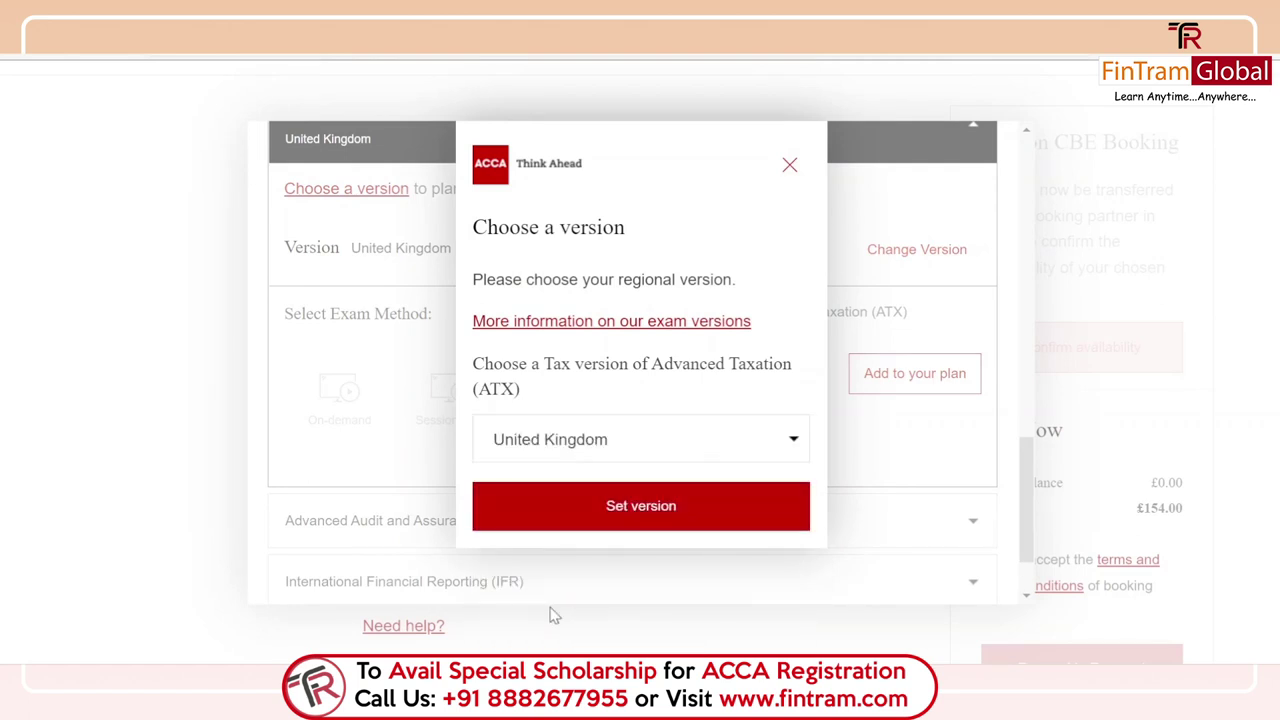
{"action": "left_click", "coordinate": [662, 510]}
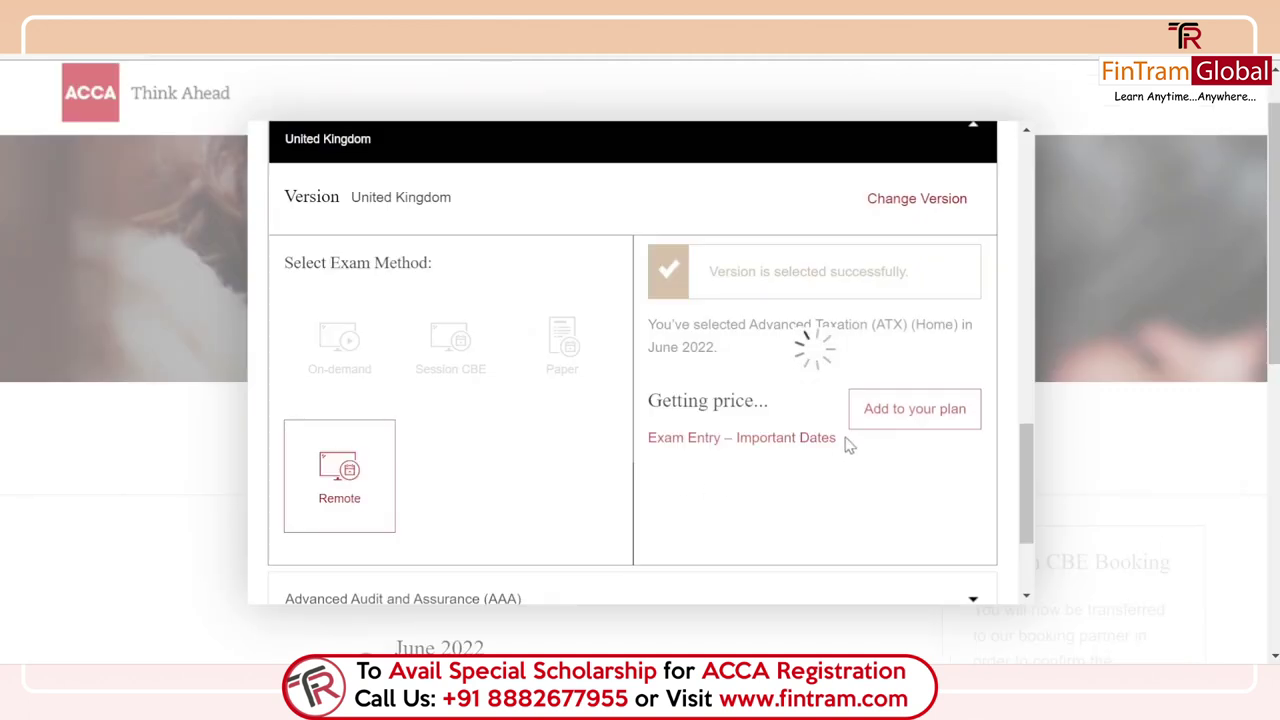
Request adding the remote ATX exam to the plan and read through the facial recognition notice and examination regulations.
{"action": "left_click", "coordinate": [914, 409]}
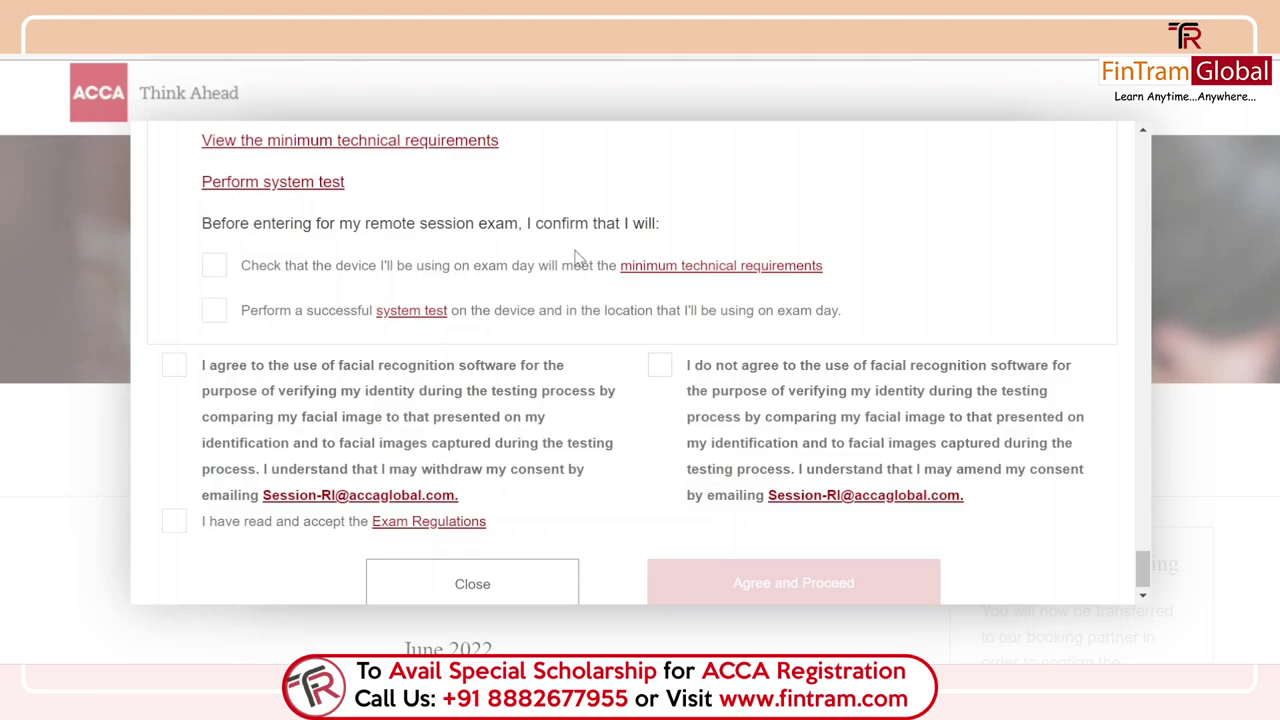
{"action": "scroll", "coordinate": [575, 257], "scroll_direction": "up", "scroll_amount": 15}
{"action": "scroll", "coordinate": [575, 257], "scroll_direction": "up", "scroll_amount": 20}
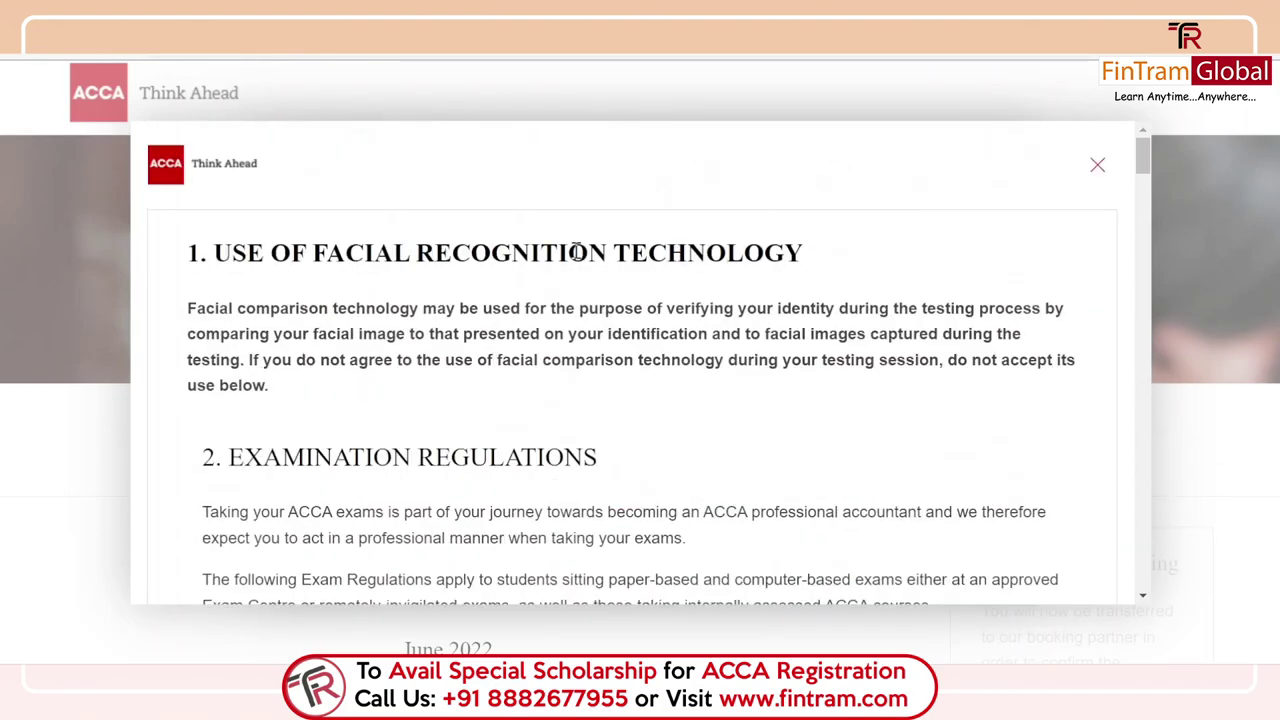
{"action": "scroll", "coordinate": [577, 252], "scroll_direction": "down", "scroll_amount": 15}
{"action": "scroll", "coordinate": [577, 252], "scroll_direction": "down", "scroll_amount": 20}
{"action": "scroll", "coordinate": [577, 257], "scroll_direction": "down", "scroll_amount": 20}
{"action": "scroll", "coordinate": [577, 257], "scroll_direction": "down", "scroll_amount": 15}
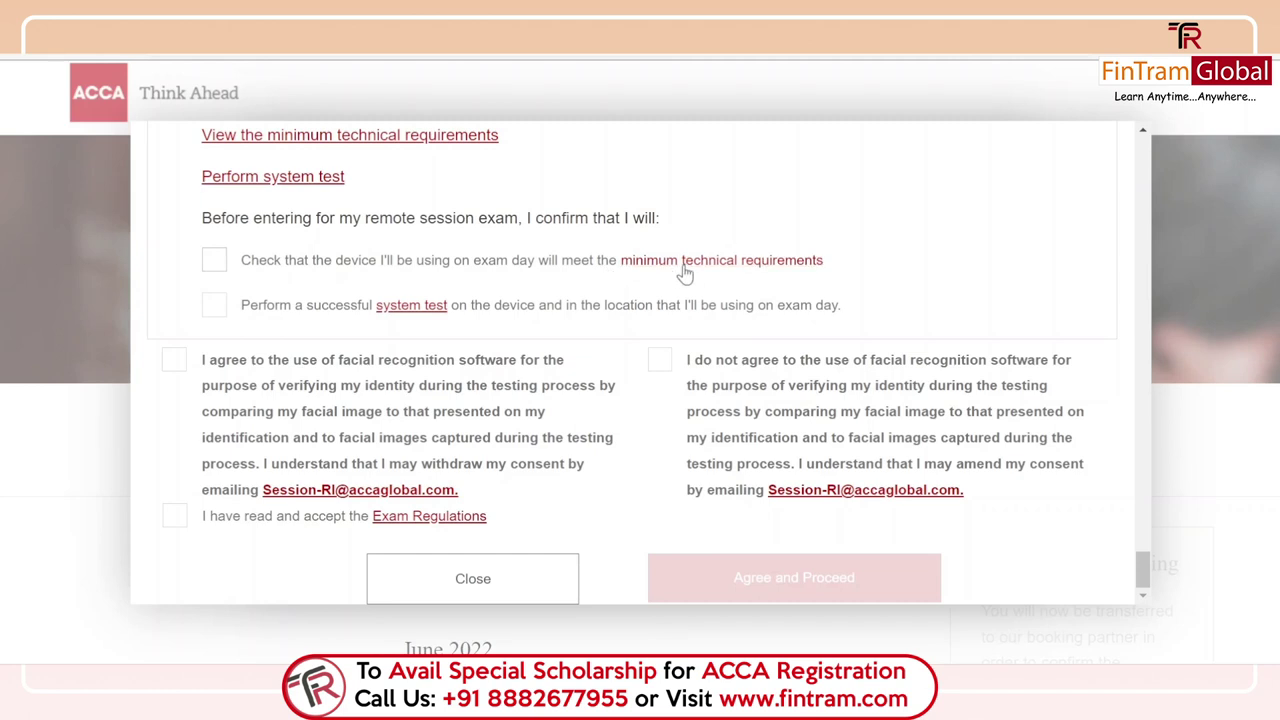
Open the minimum technical requirements for remote exams and examine the supported Windows and Mac operating system versions.
{"action": "left_click", "coordinate": [776, 266]}
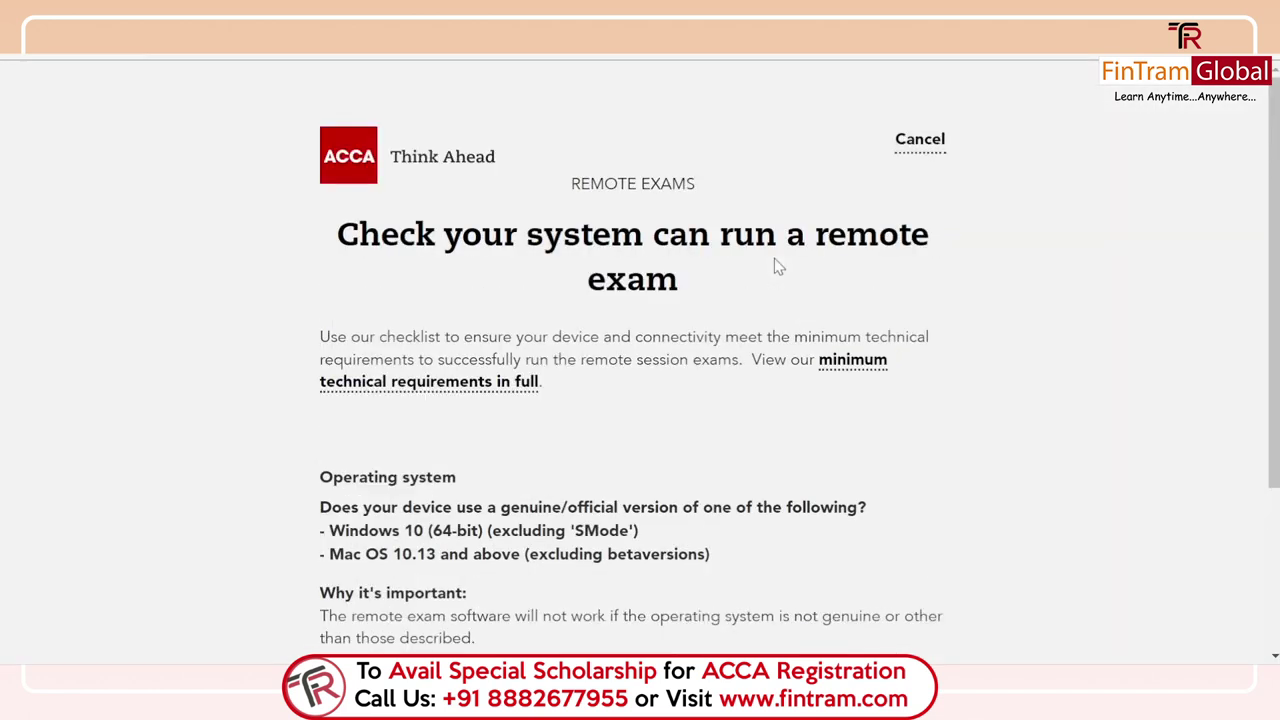
{"action": "scroll", "coordinate": [775, 260], "scroll_direction": "down", "scroll_amount": 3}
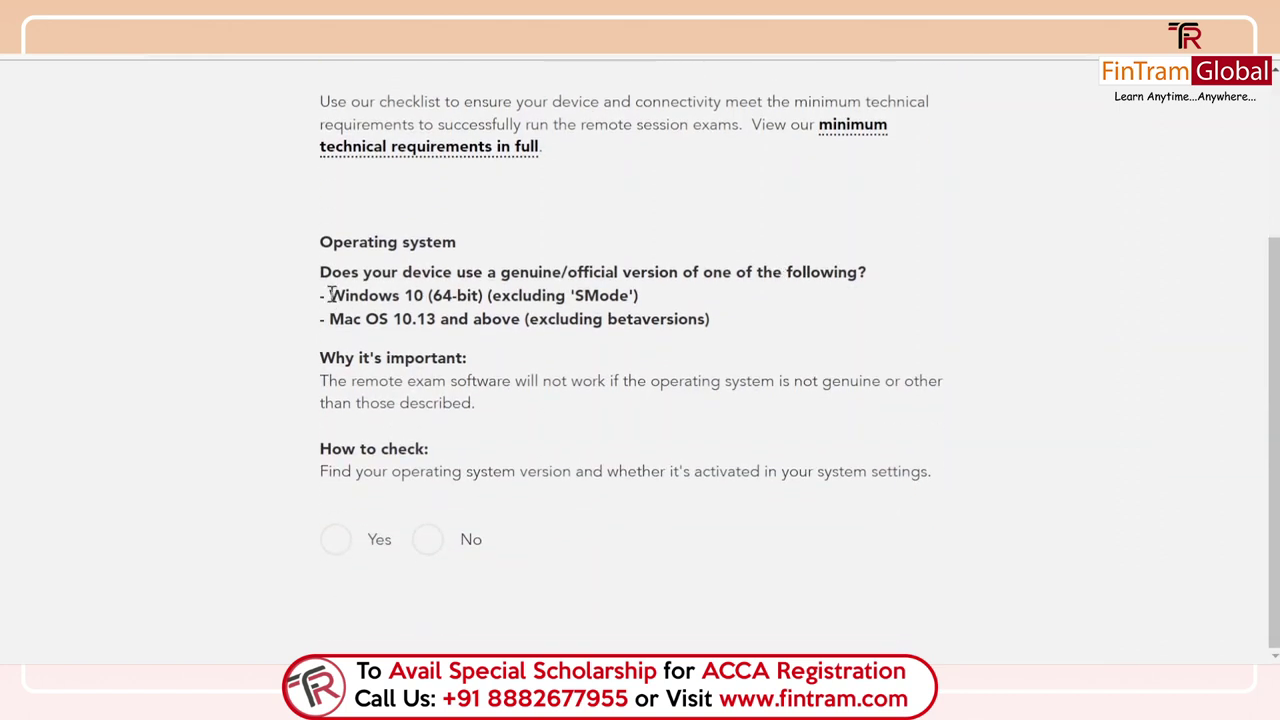
{"action": "left_click_drag", "start_coordinate": [329, 295], "coordinate": [638, 302]}
{"action": "left_click", "coordinate": [427, 327]}
{"action": "scroll", "coordinate": [510, 462], "scroll_direction": "up", "scroll_amount": 1}
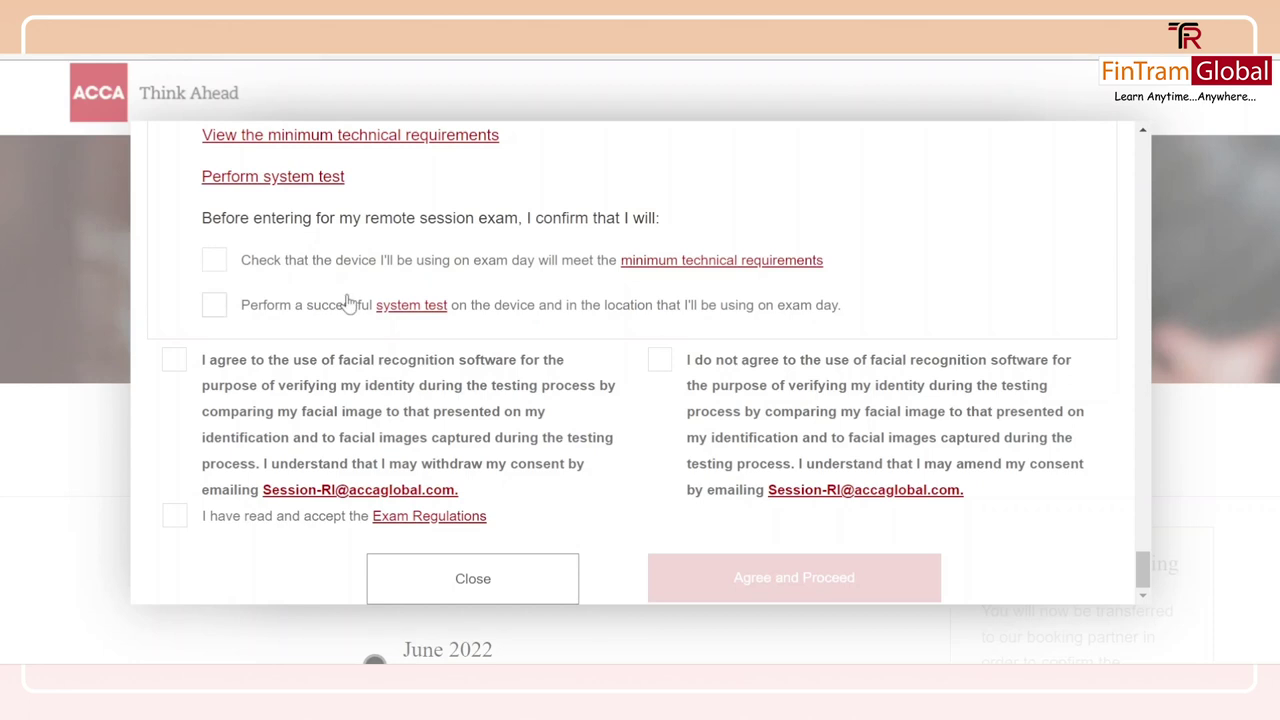
Confirm the device check and system test, agree to facial recognition, accept the Exam Regulations and proceed.
{"action": "left_click", "coordinate": [217, 263]}
{"action": "left_click", "coordinate": [215, 306]}
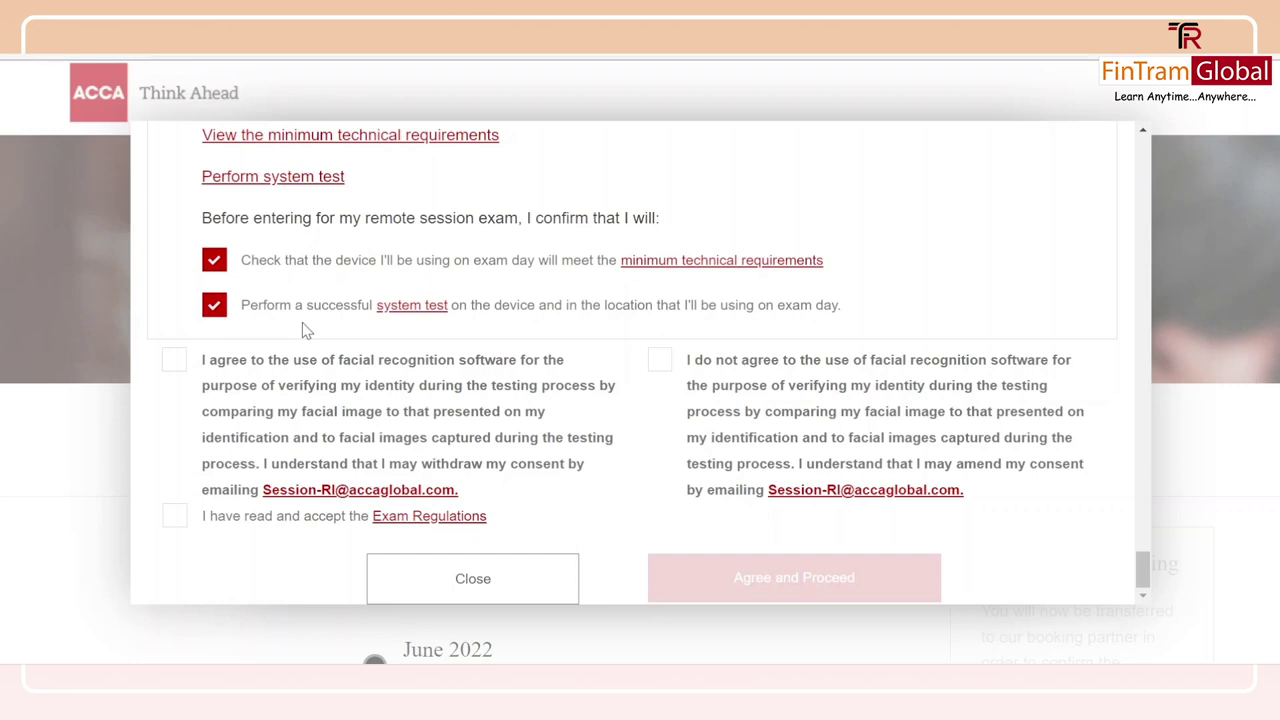
{"action": "left_click", "coordinate": [173, 362]}
{"action": "left_click", "coordinate": [180, 522]}
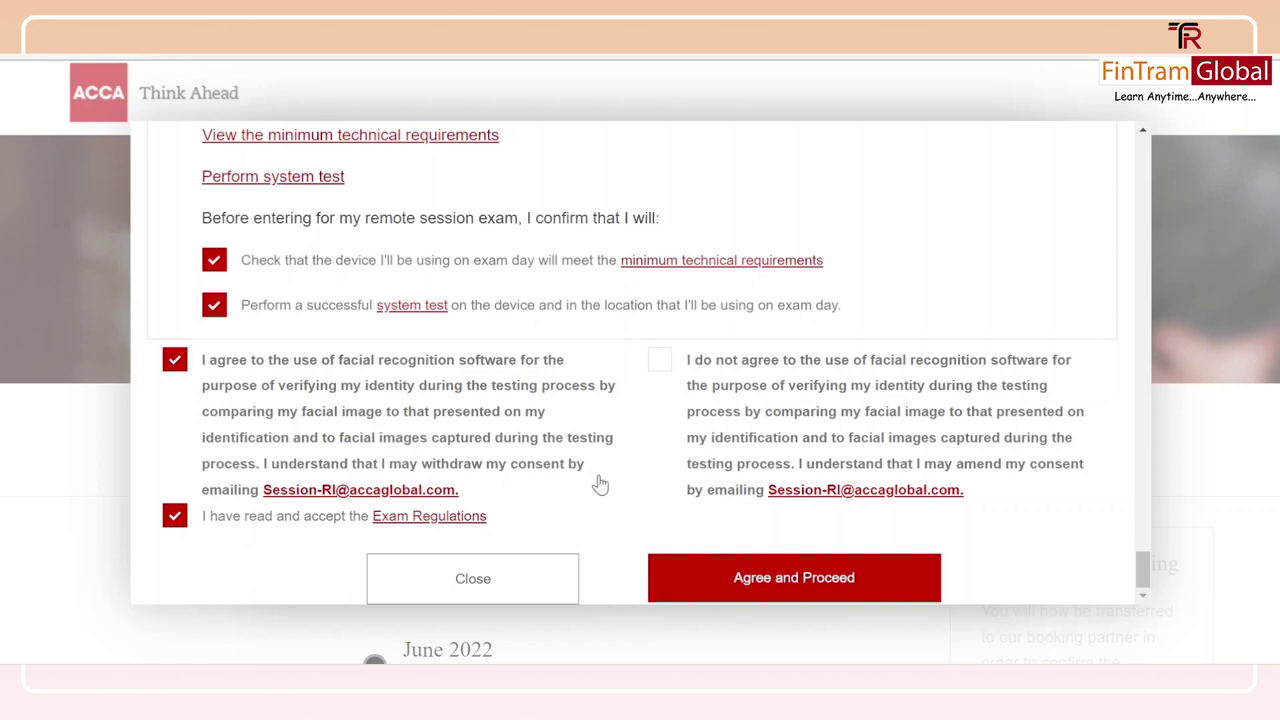
{"action": "left_click", "coordinate": [732, 585]}
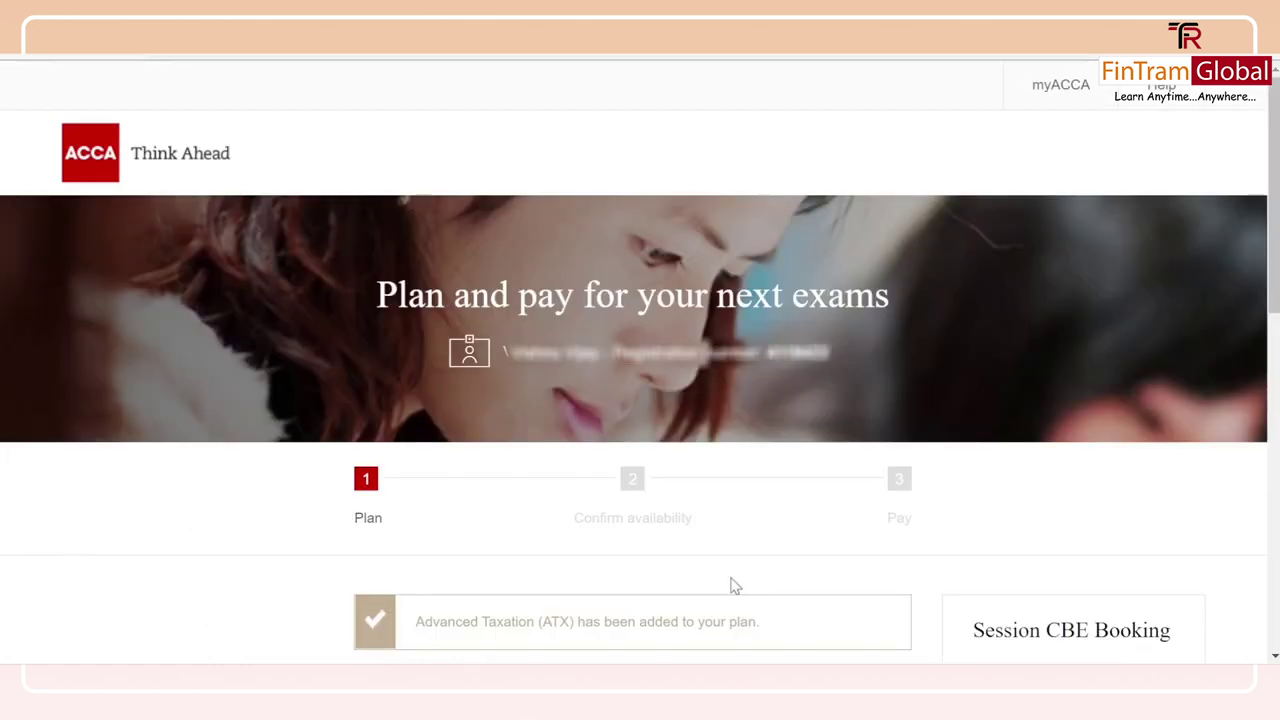
Review the AFM and ATX entries in the June 2022 plan and go on to confirm availability.
{"action": "scroll", "coordinate": [730, 585], "scroll_direction": "down", "scroll_amount": 4}
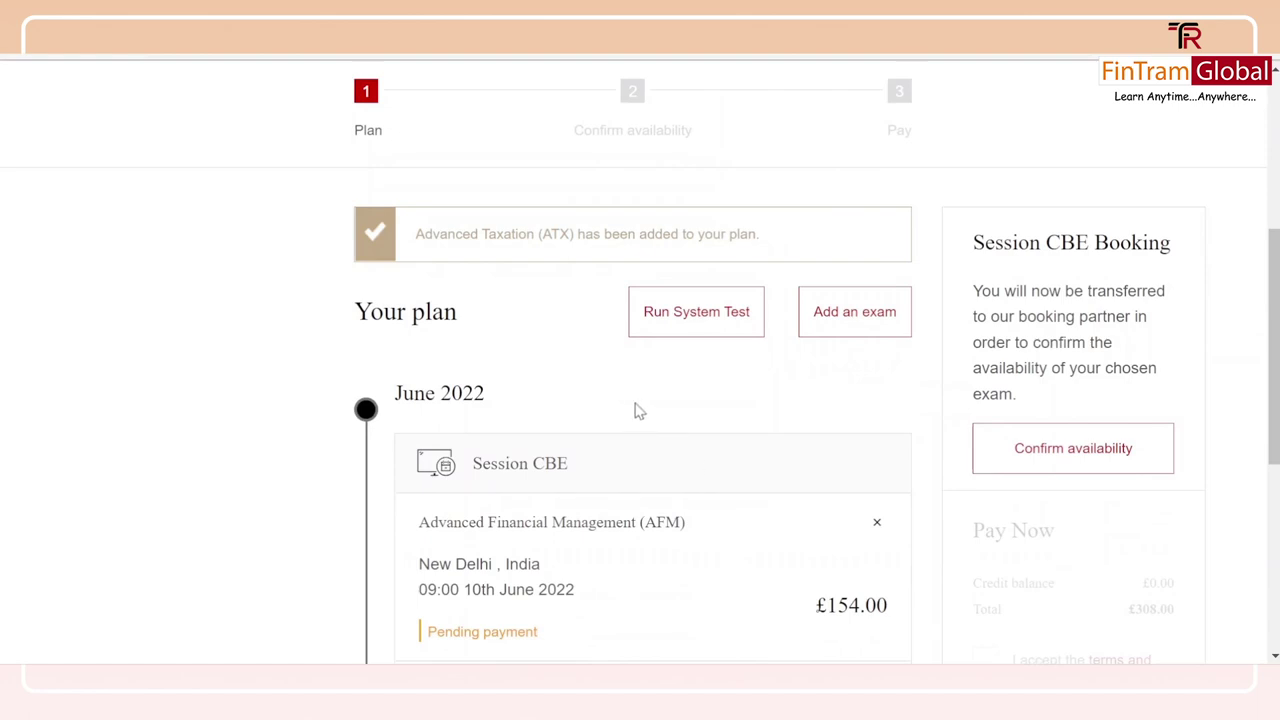
{"action": "scroll", "coordinate": [638, 410], "scroll_direction": "down", "scroll_amount": 1}
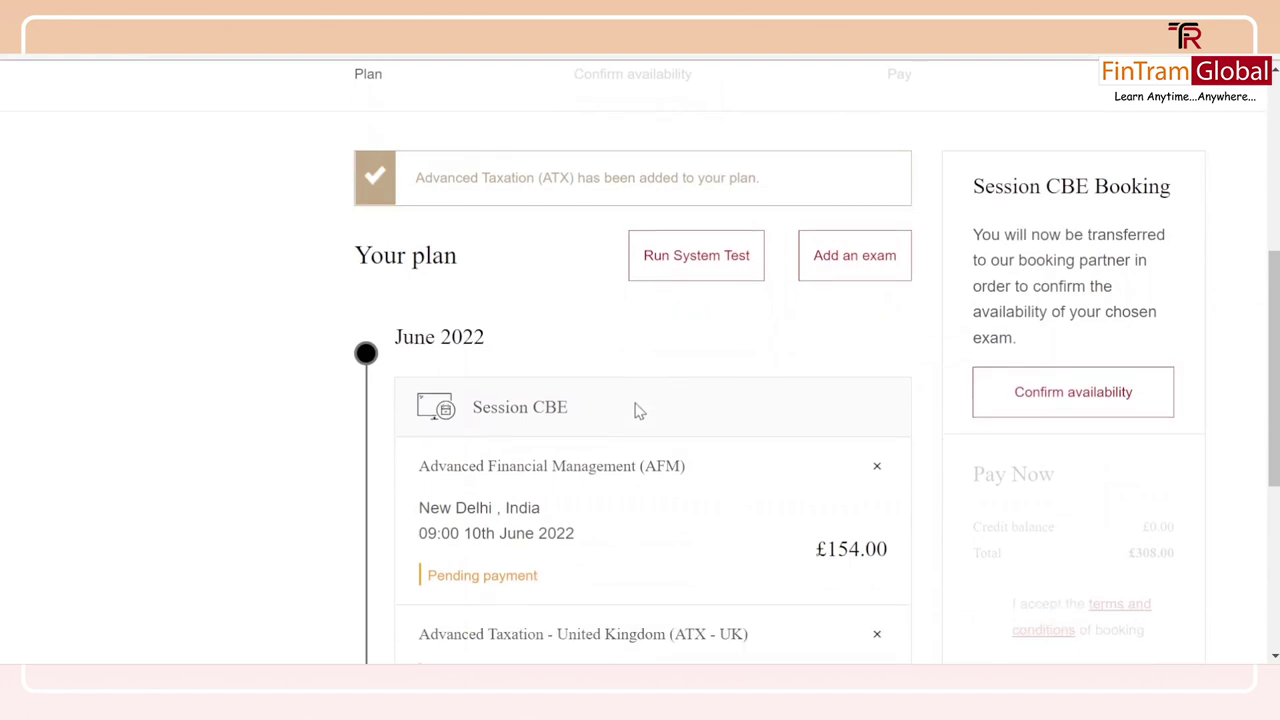
{"action": "scroll", "coordinate": [638, 410], "scroll_direction": "down", "scroll_amount": 4}
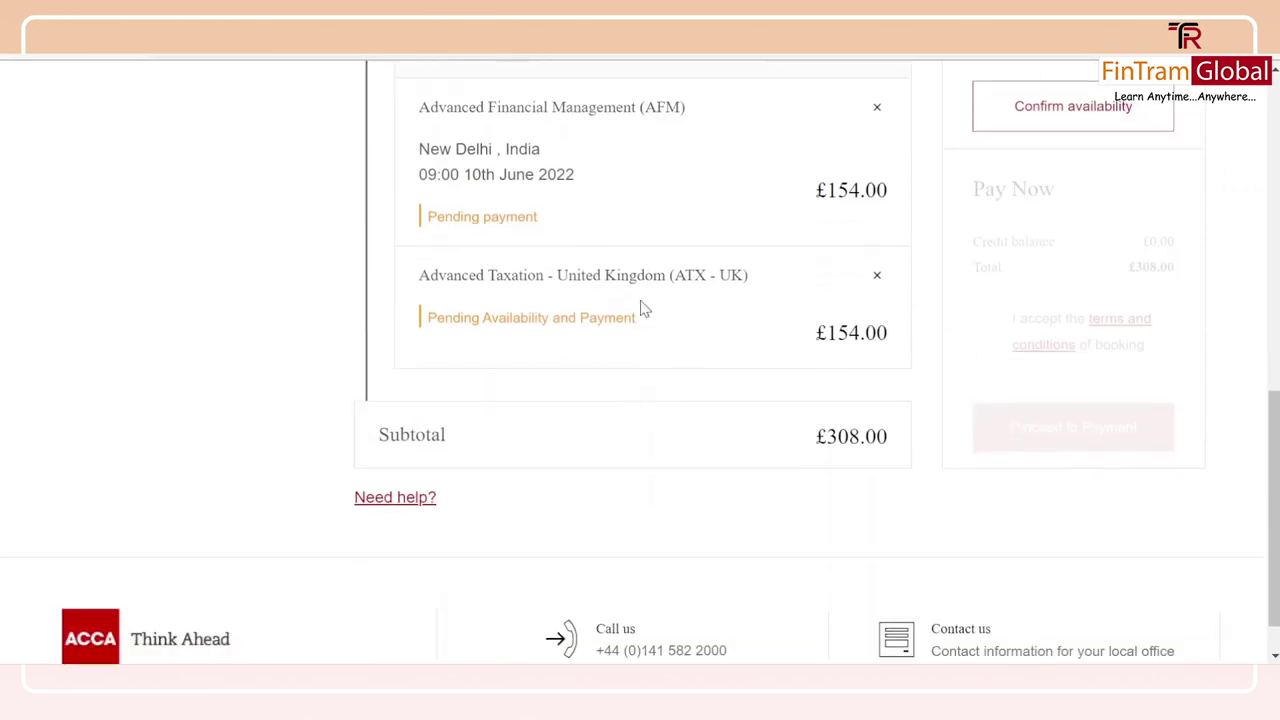
{"action": "scroll", "coordinate": [717, 306], "scroll_direction": "up", "scroll_amount": 1}
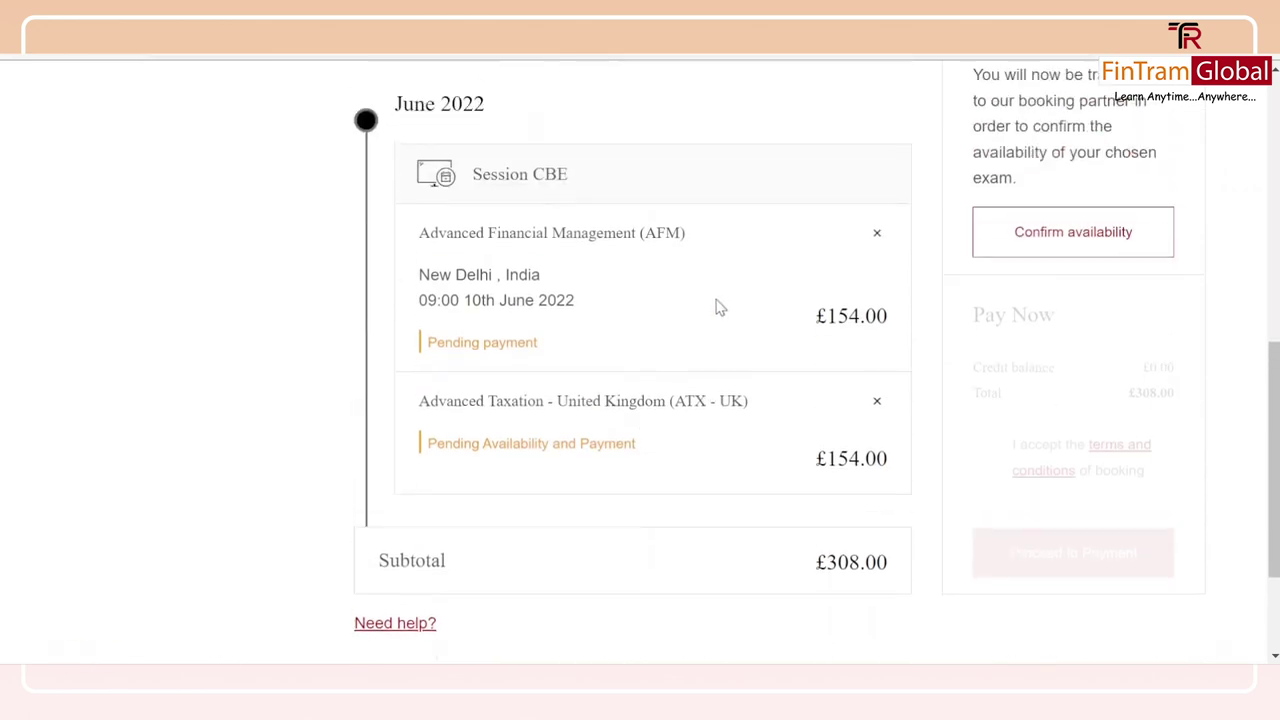
{"action": "left_click", "coordinate": [1021, 224]}
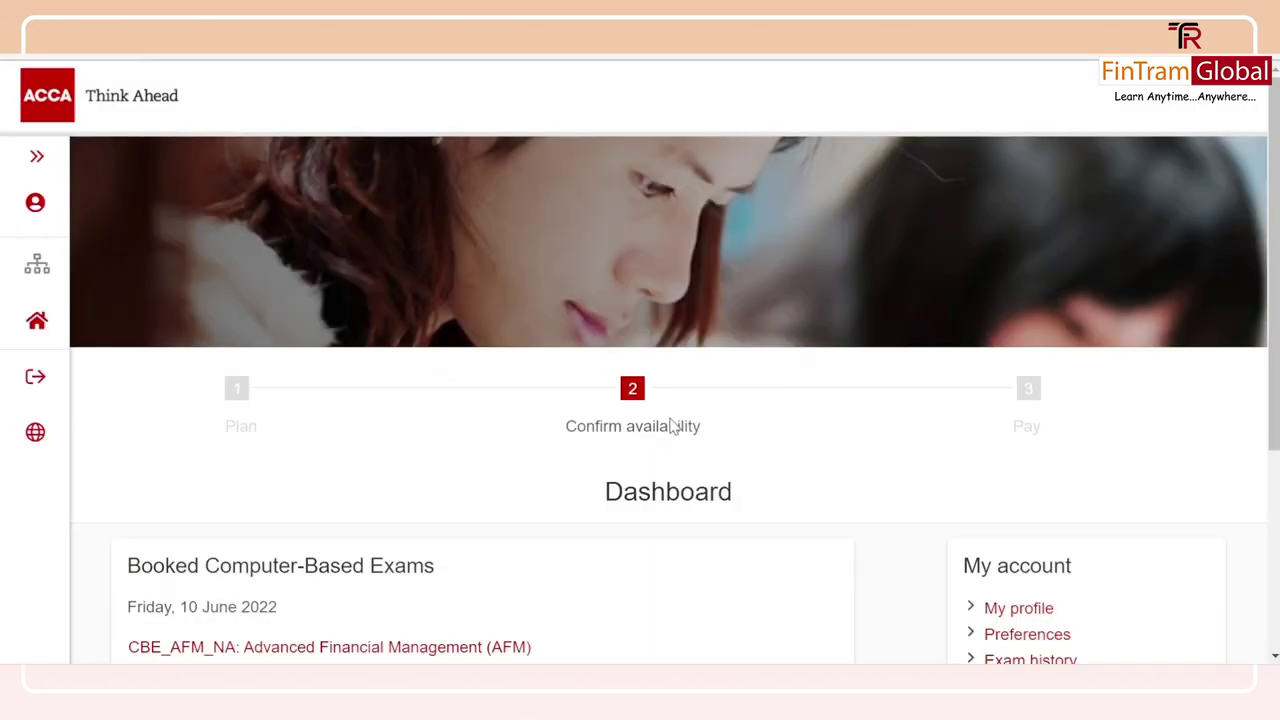
Select the Advanced Taxation - United Kingdom (ATX - UK) exam and try to agree to its online exam and ACCA policies.
{"action": "scroll", "coordinate": [671, 427], "scroll_direction": "down", "scroll_amount": 3}
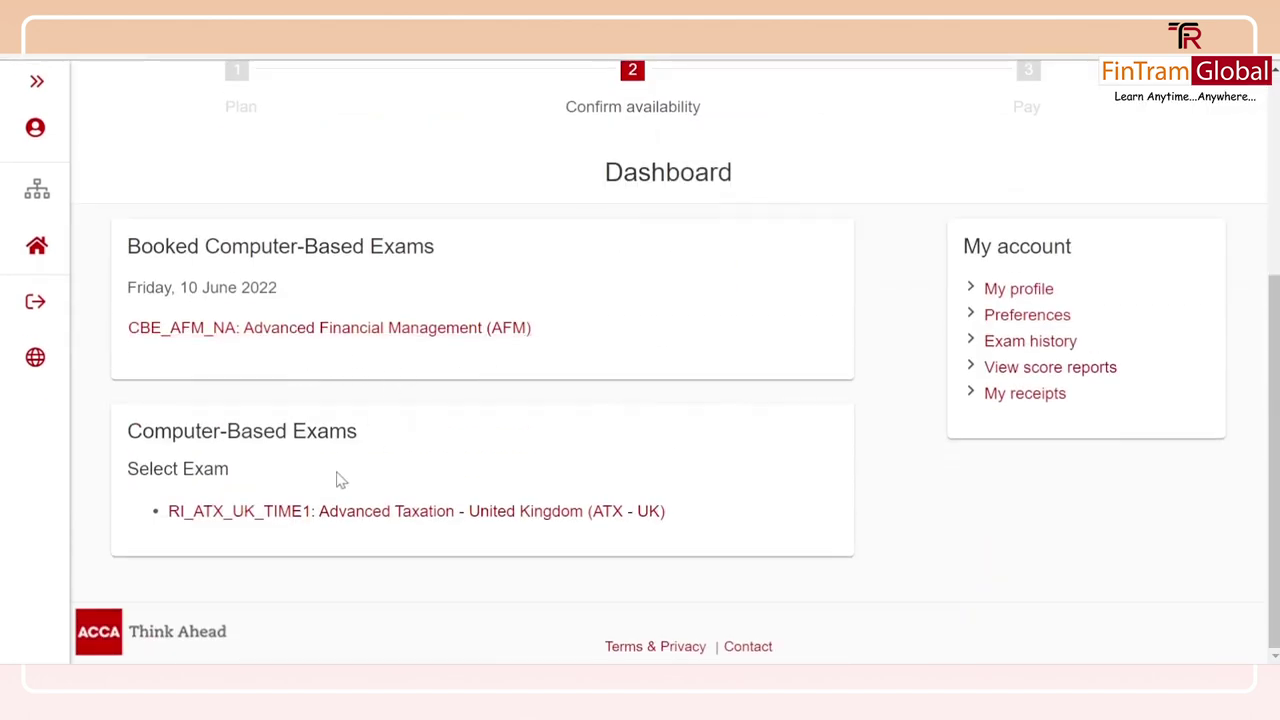
{"action": "left_click", "coordinate": [422, 515]}
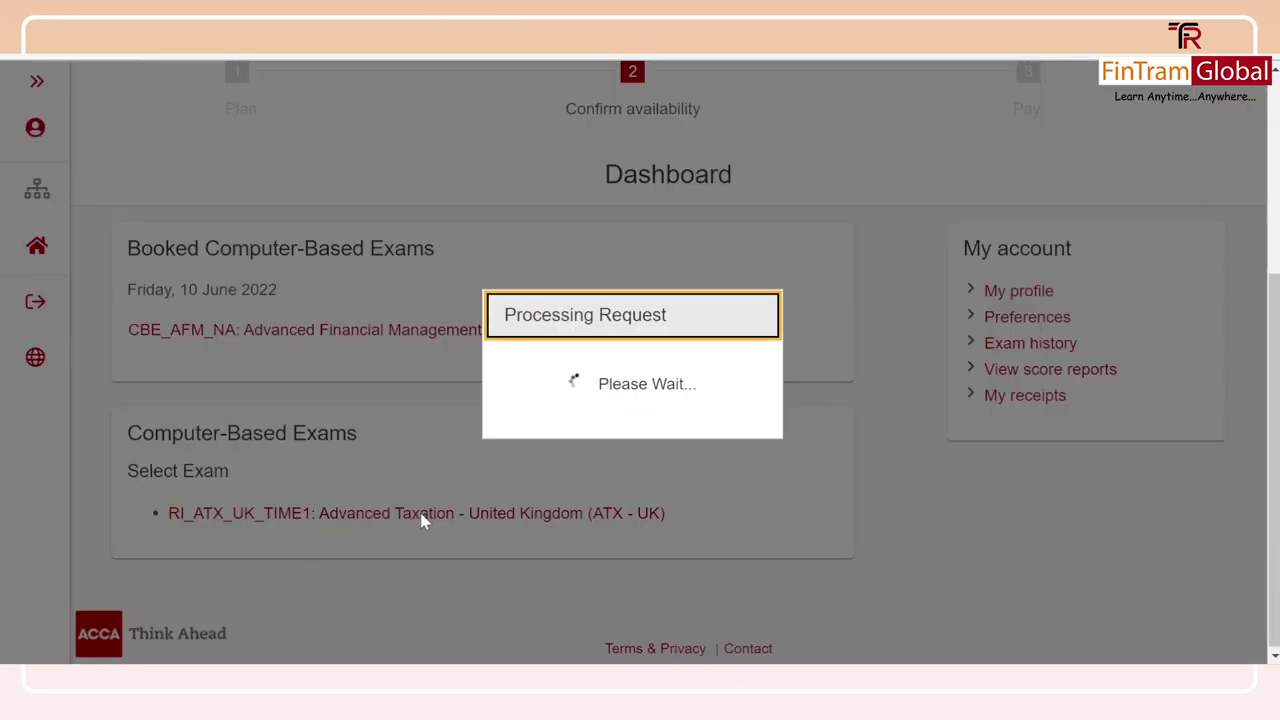
{"action": "scroll", "coordinate": [420, 520], "scroll_direction": "down", "scroll_amount": 4}
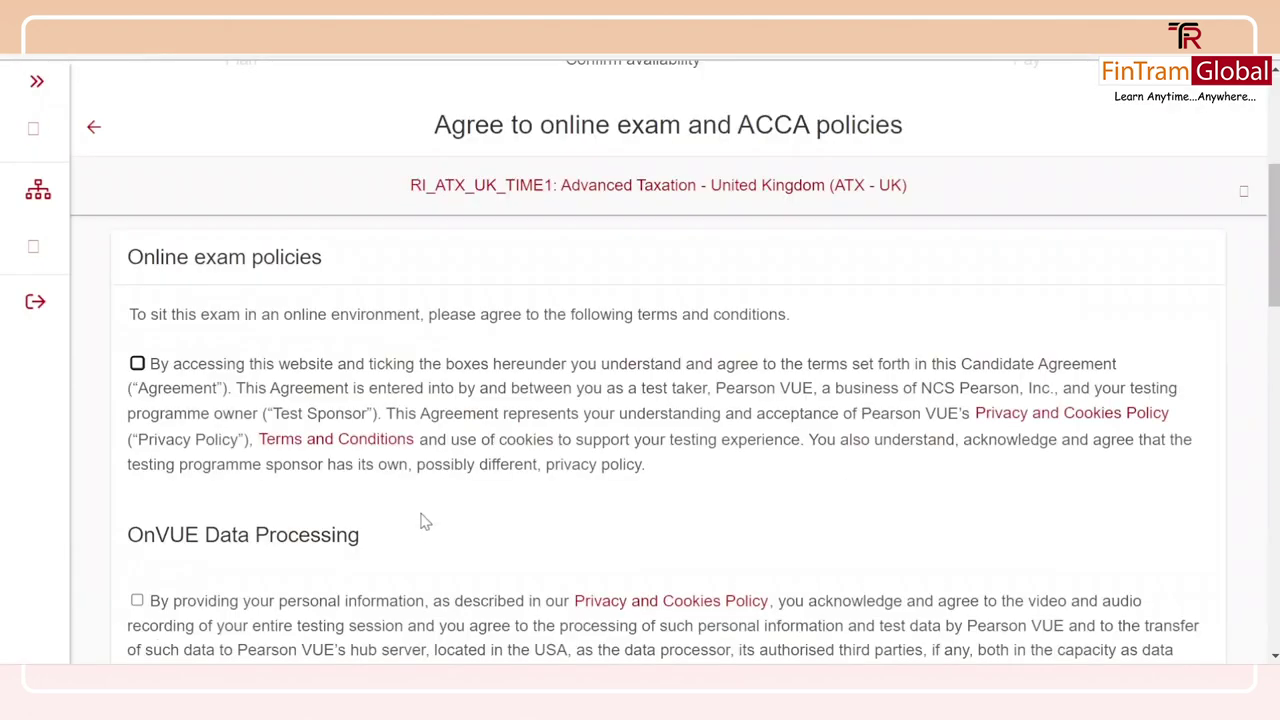
{"action": "scroll", "coordinate": [519, 540], "scroll_direction": "down", "scroll_amount": 15}
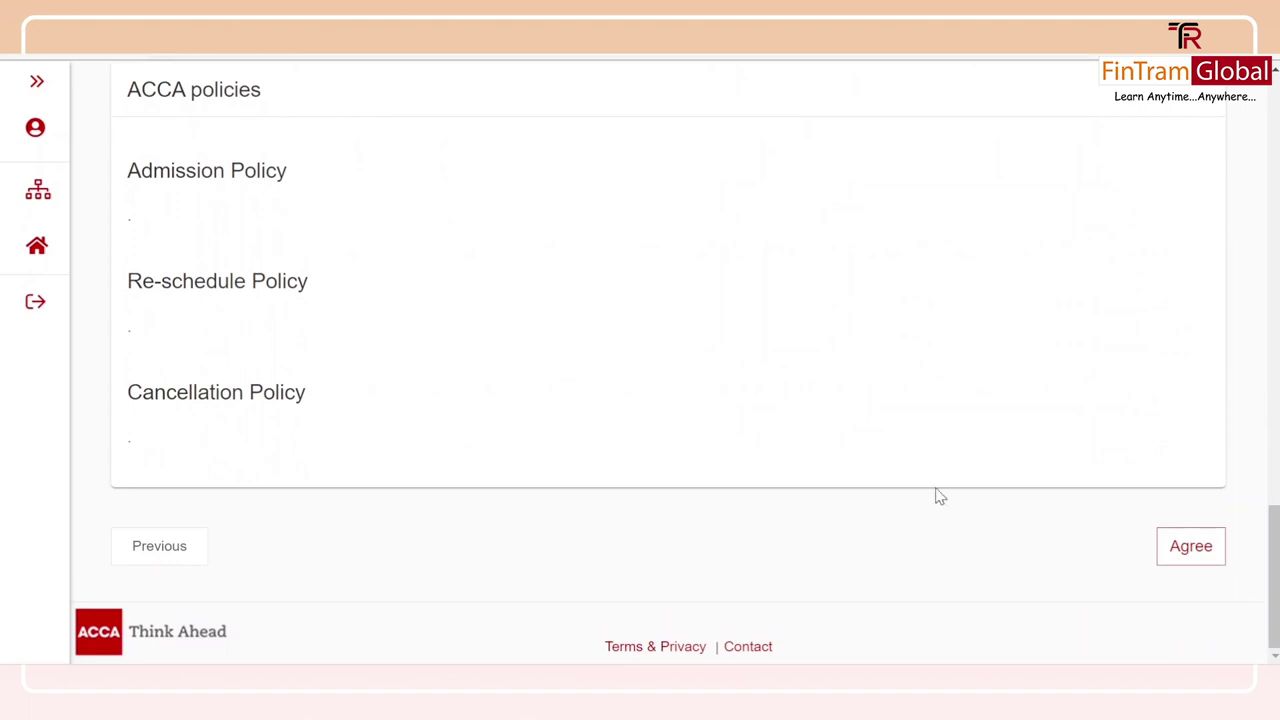
{"action": "left_click", "coordinate": [1180, 546]}
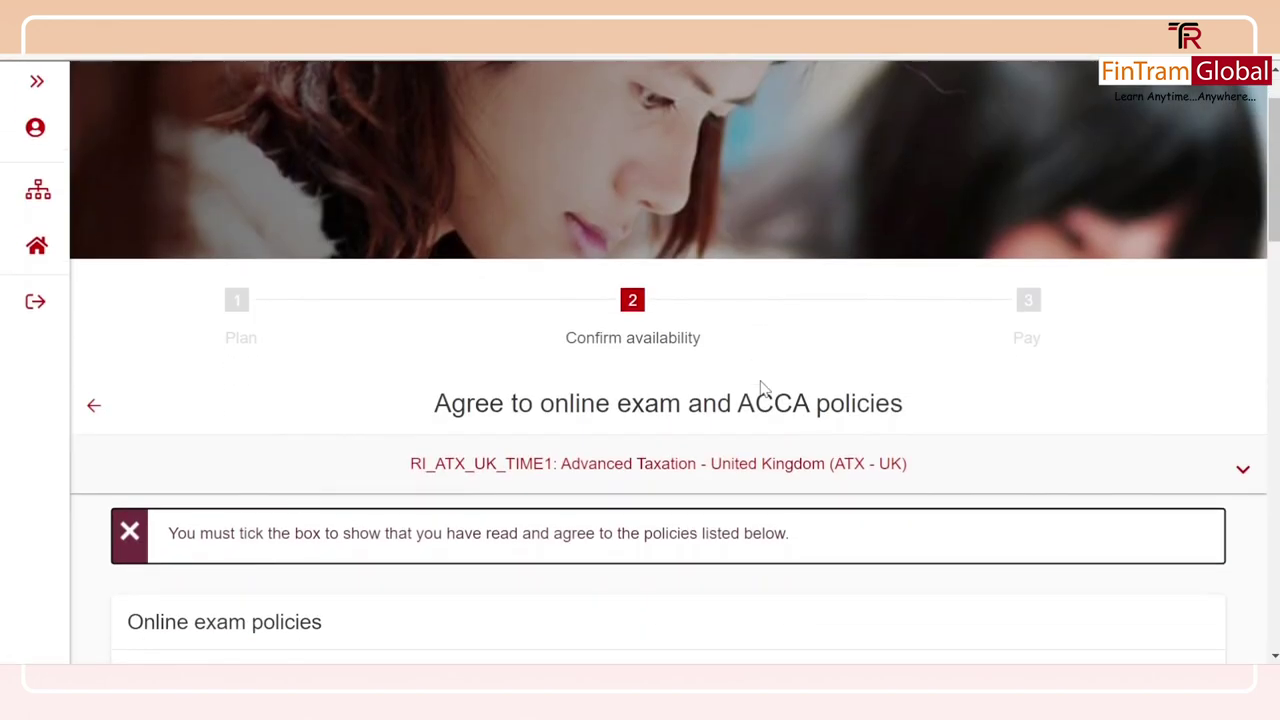
Accept the candidate agreement, OnVUE data processing, monitoring, third party prohibition and limited licence terms, and agree to the online exam and ACCA policies.
{"action": "scroll", "coordinate": [760, 388], "scroll_direction": "down", "scroll_amount": 5}
{"action": "left_click", "coordinate": [137, 350]}
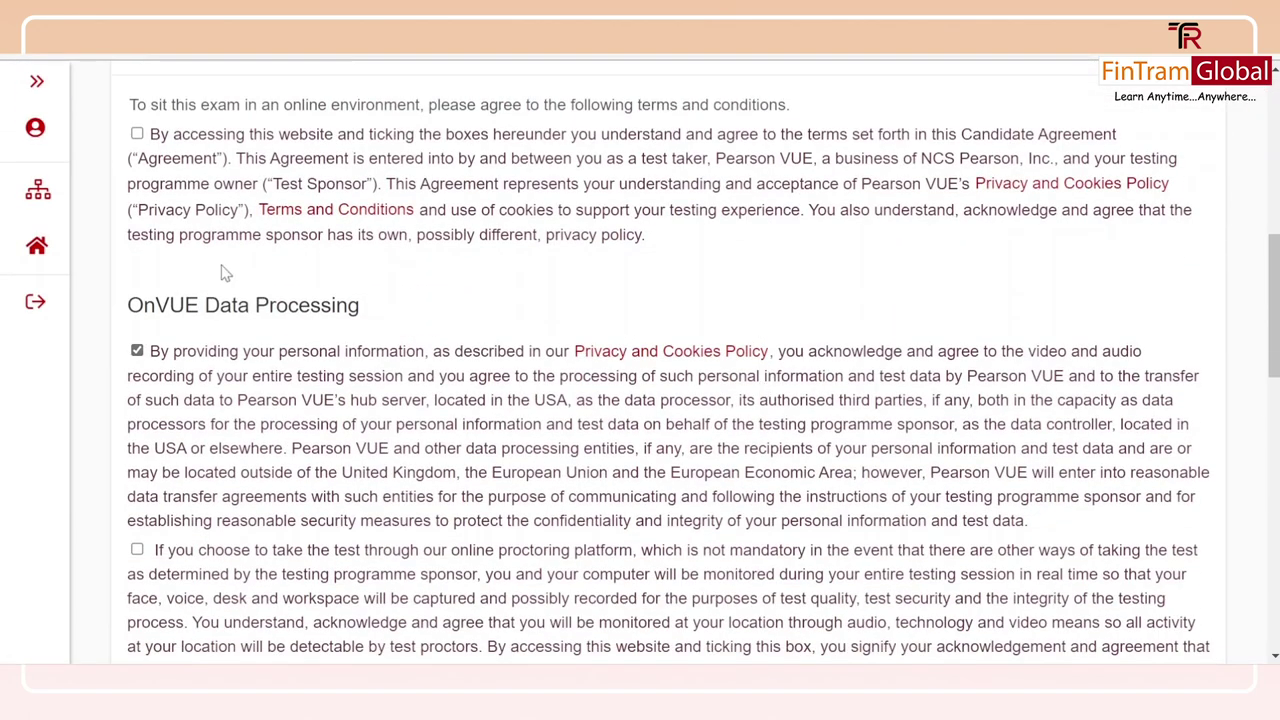
{"action": "left_click", "coordinate": [137, 134]}
{"action": "scroll", "coordinate": [210, 295], "scroll_direction": "down", "scroll_amount": 5}
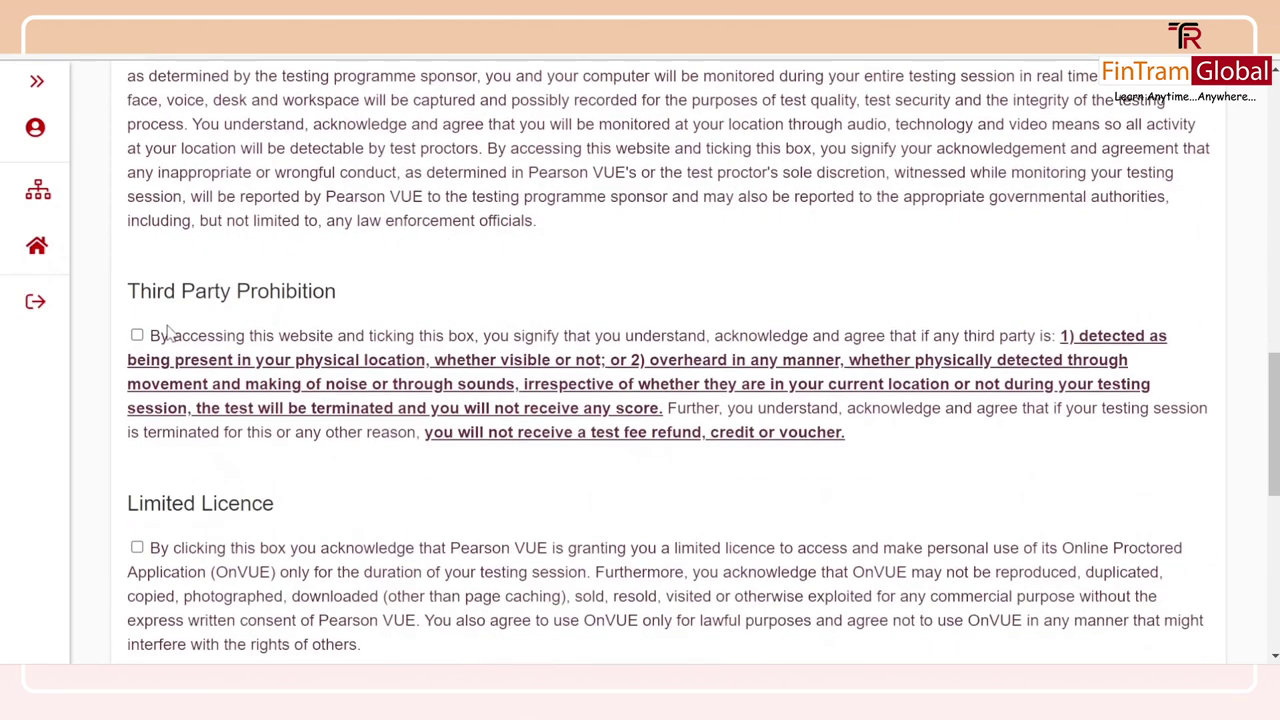
{"action": "left_click", "coordinate": [137, 336]}
{"action": "scroll", "coordinate": [142, 346], "scroll_direction": "down", "scroll_amount": 3}
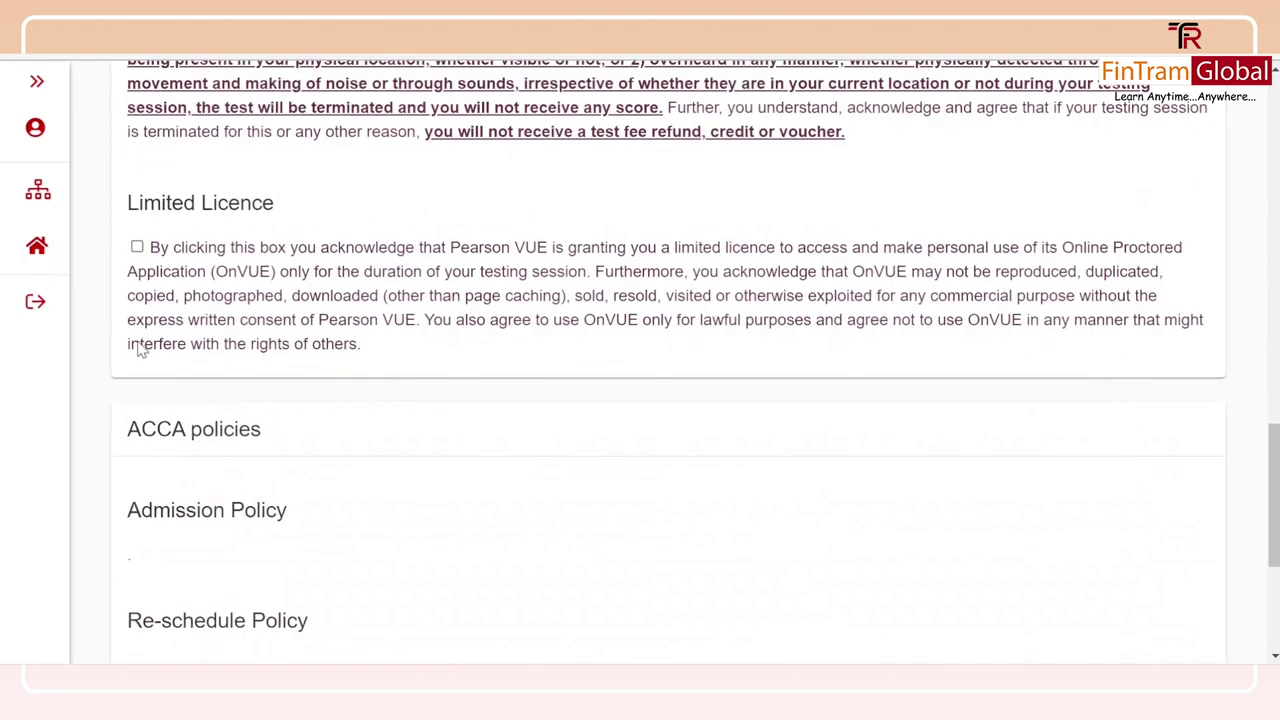
{"action": "left_click", "coordinate": [137, 247]}
{"action": "scroll", "coordinate": [230, 340], "scroll_direction": "down", "scroll_amount": 4}
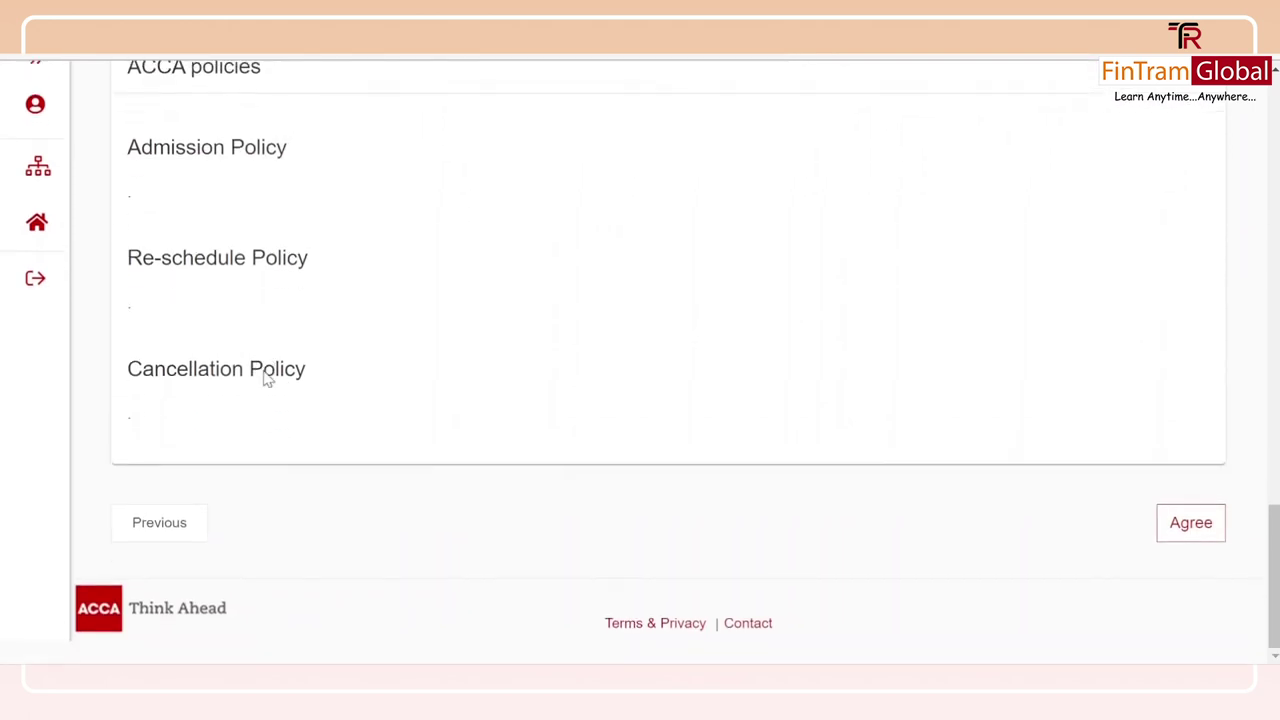
{"action": "left_click", "coordinate": [1184, 557]}
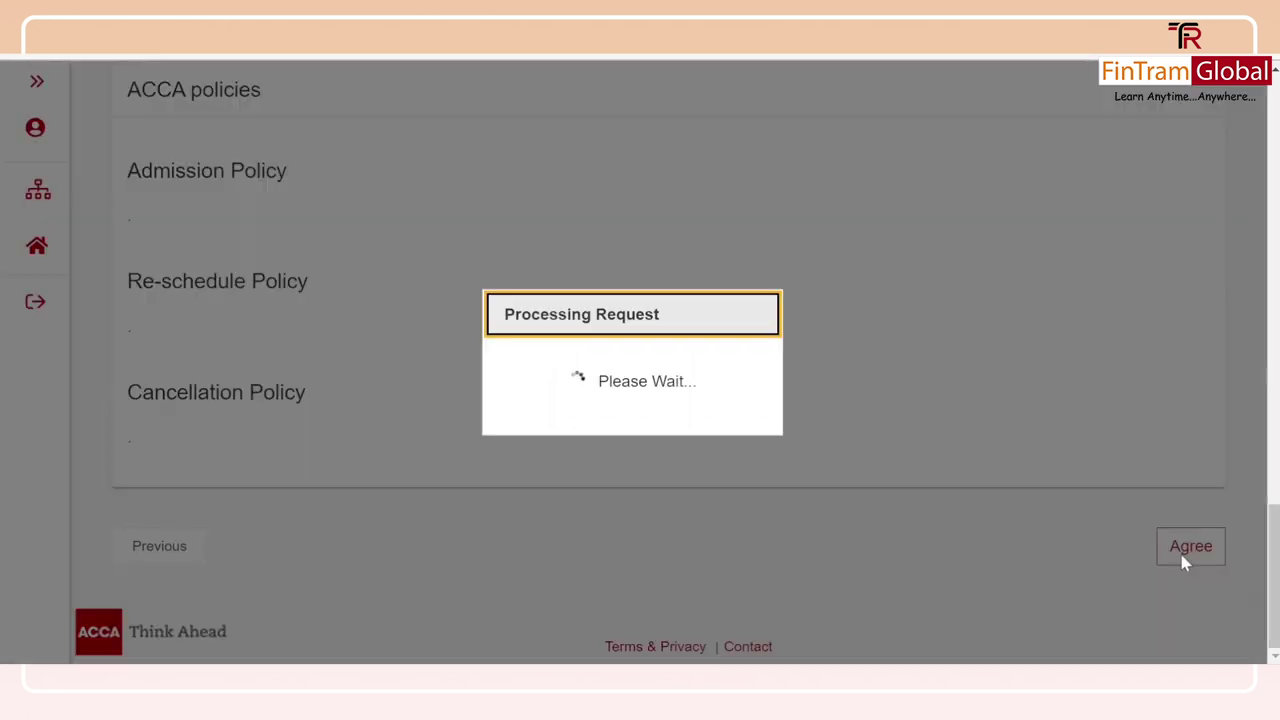
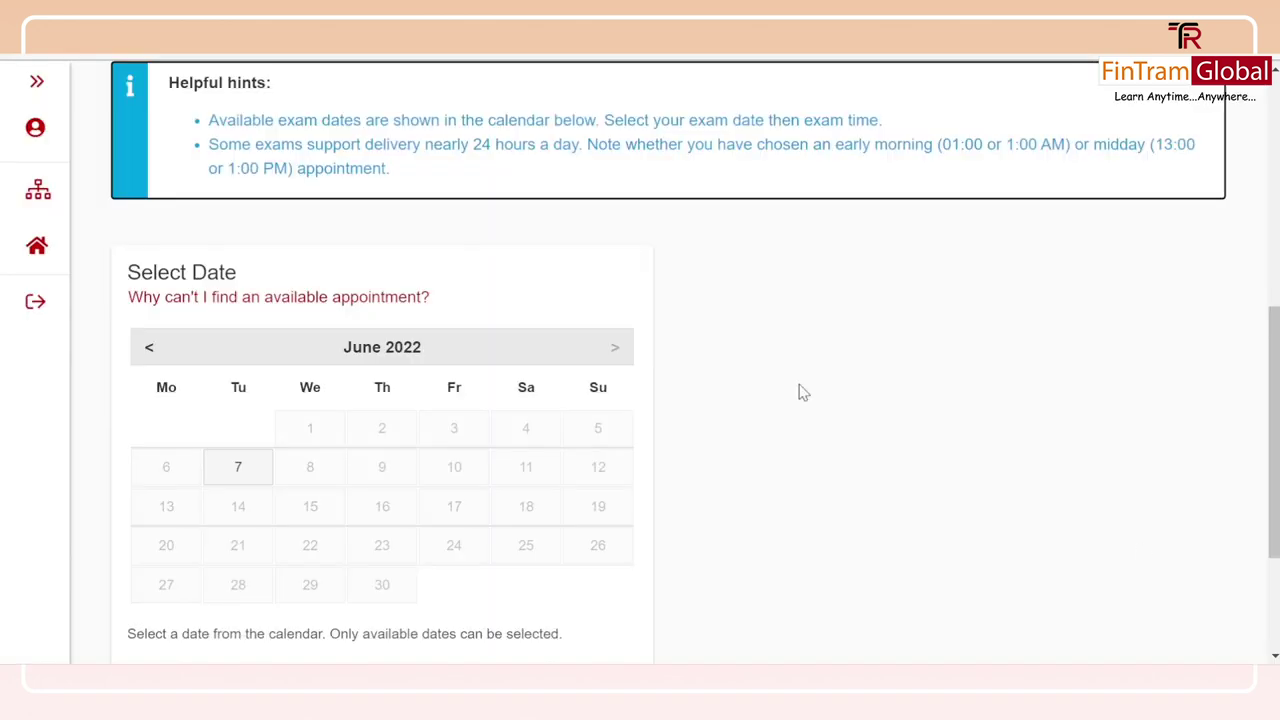
Read the appointment hints and choose 7 June 2022 as the ATX - UK exam date.
{"action": "scroll", "coordinate": [800, 392], "scroll_direction": "up", "scroll_amount": 1}
{"action": "scroll", "coordinate": [800, 392], "scroll_direction": "up", "scroll_amount": 4}
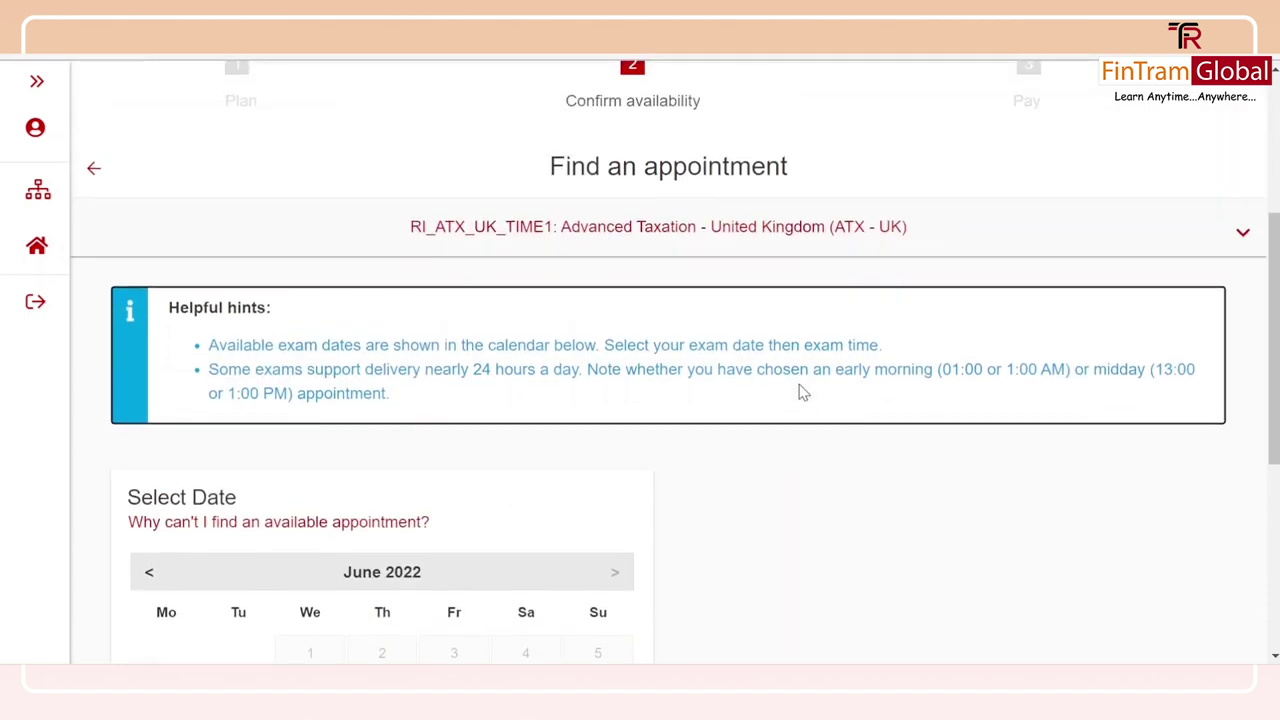
{"action": "scroll", "coordinate": [800, 392], "scroll_direction": "down", "scroll_amount": 4}
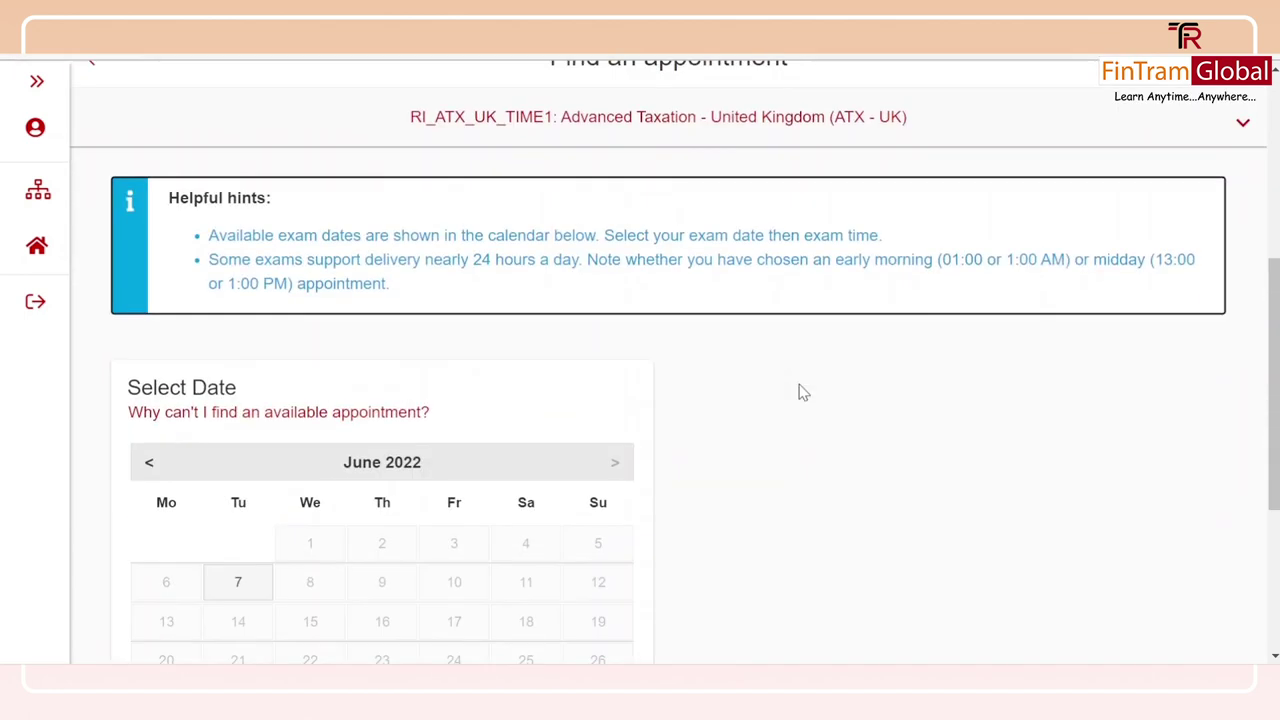
{"action": "scroll", "coordinate": [265, 460], "scroll_direction": "down", "scroll_amount": 3}
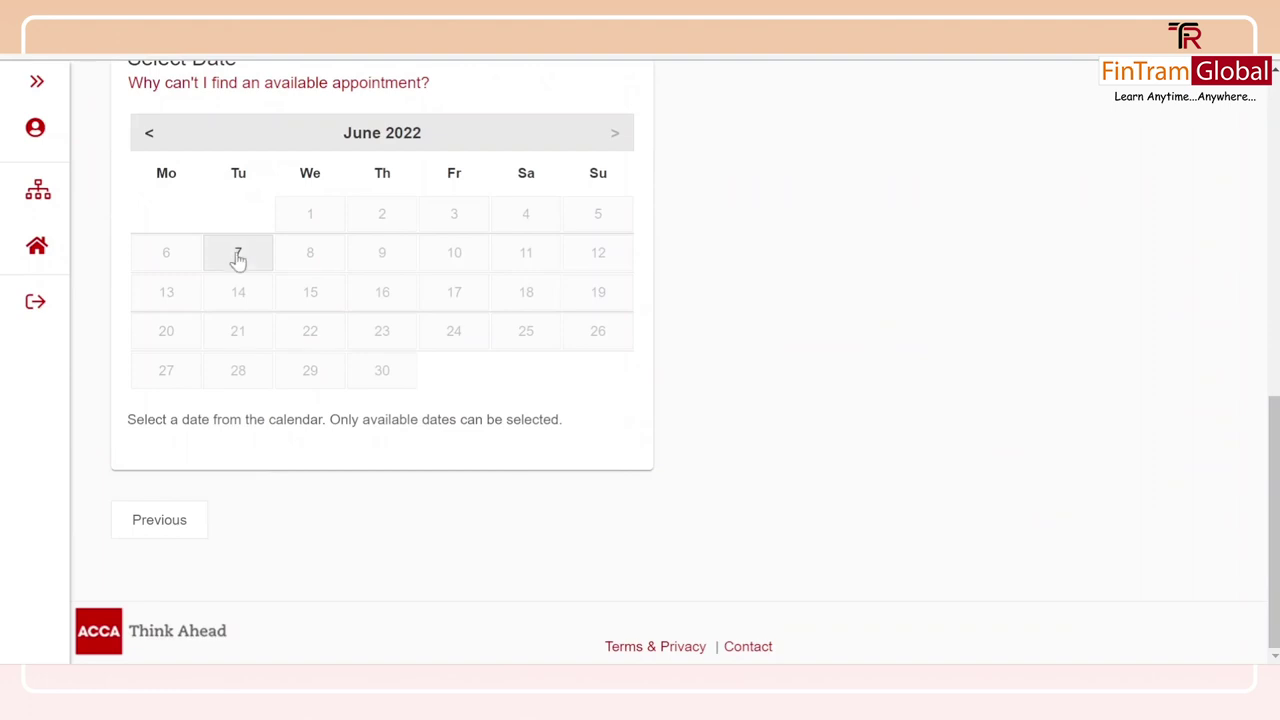
{"action": "left_click", "coordinate": [239, 254]}
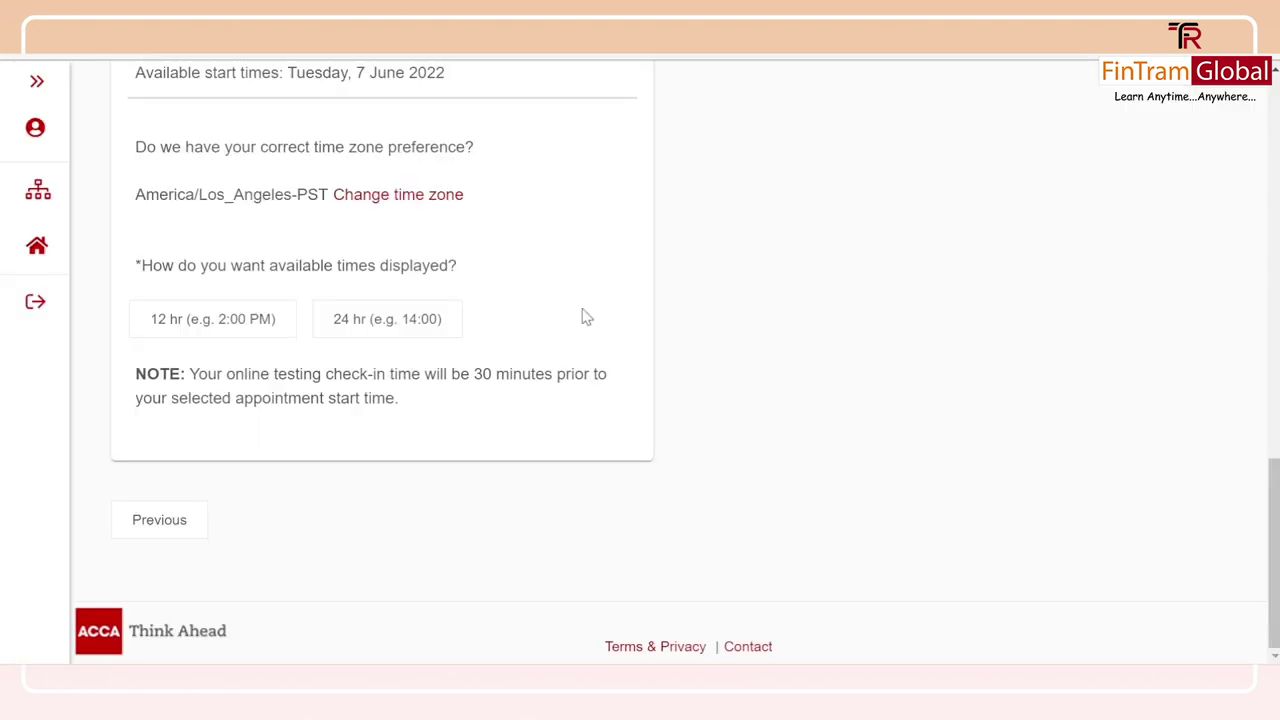
Change the time zone preference for the appointment to (Asia/Kolkata GMT+05:30) IST.
{"action": "scroll", "coordinate": [587, 317], "scroll_direction": "up", "scroll_amount": 2}
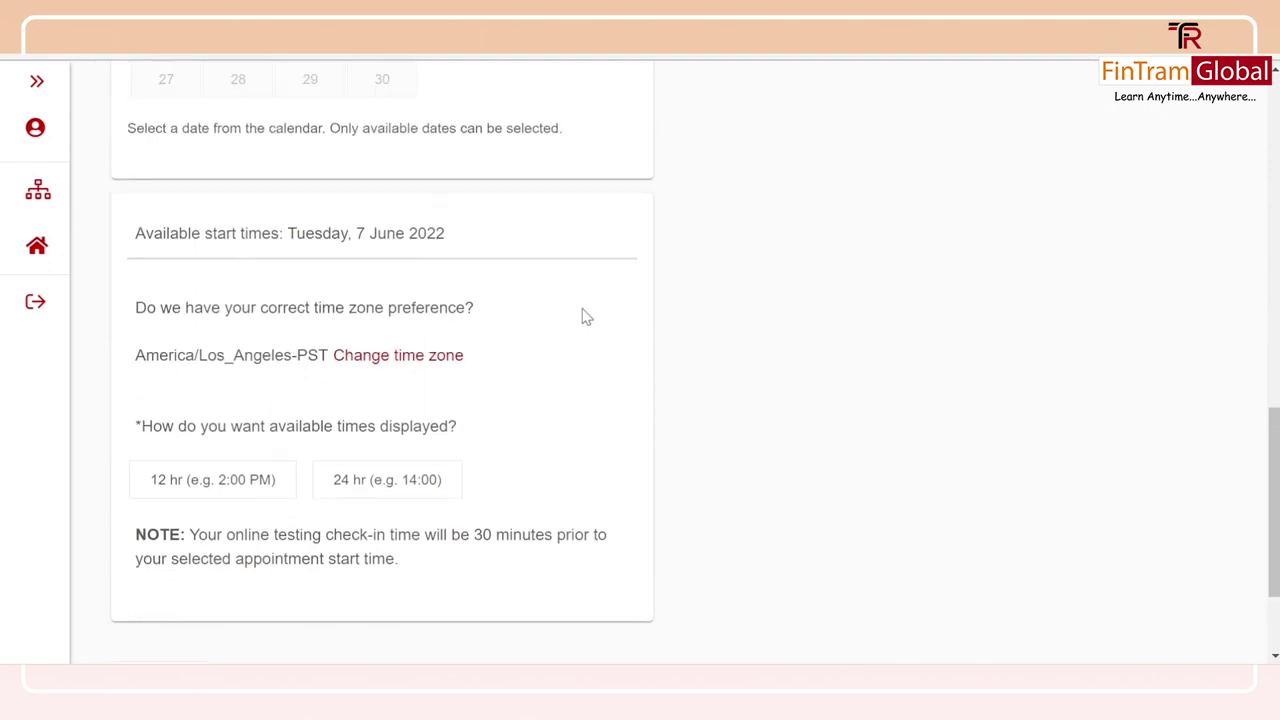
{"action": "scroll", "coordinate": [587, 317], "scroll_direction": "up", "scroll_amount": 5}
{"action": "scroll", "coordinate": [587, 317], "scroll_direction": "down", "scroll_amount": 5}
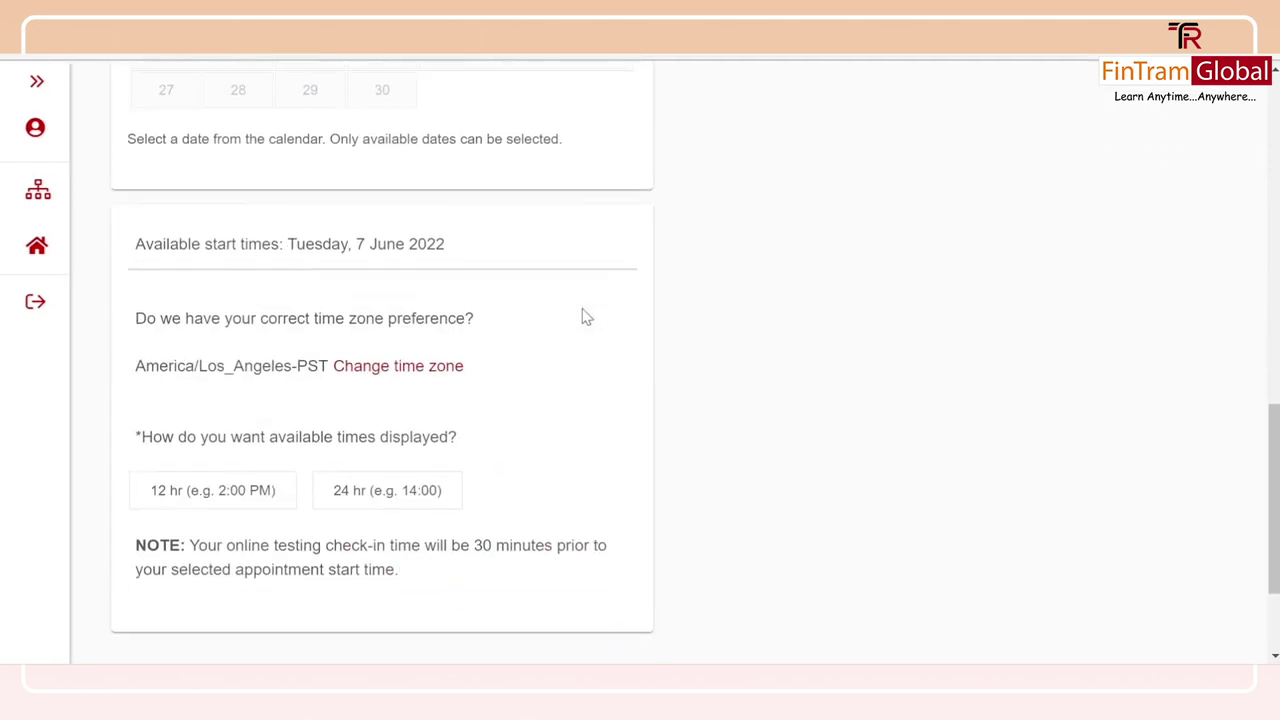
{"action": "scroll", "coordinate": [587, 317], "scroll_direction": "down", "scroll_amount": 2}
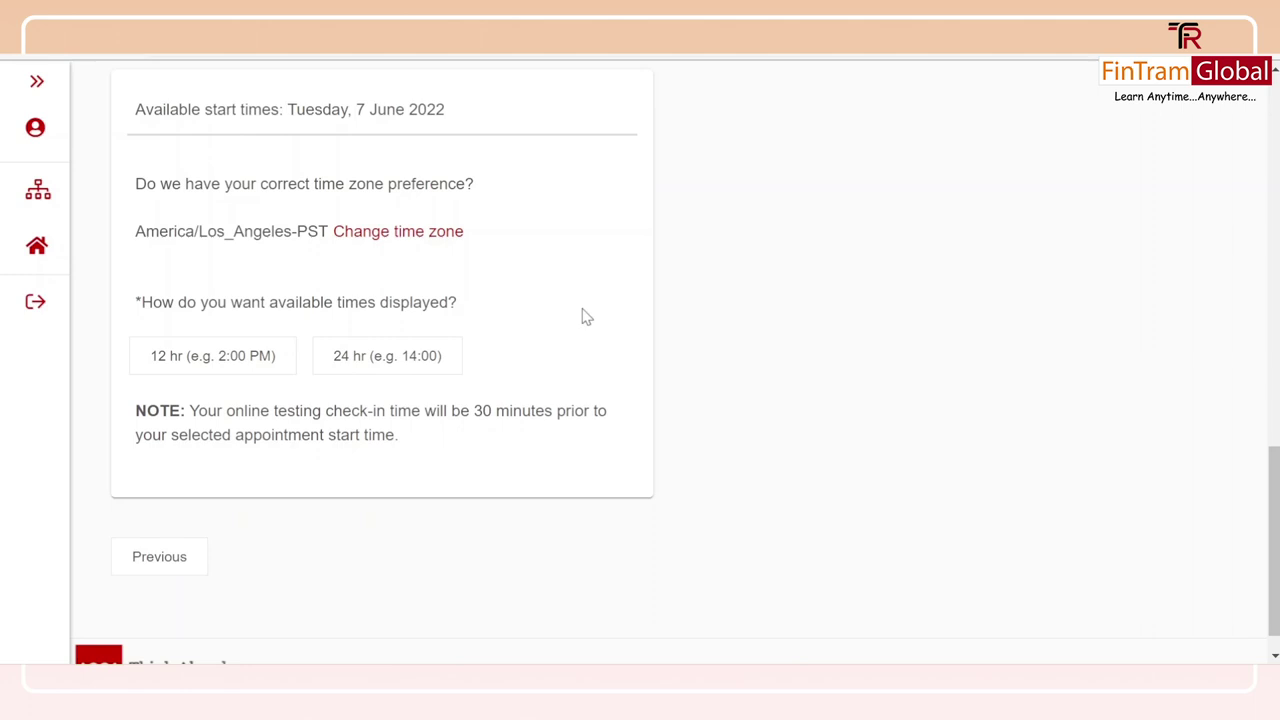
{"action": "left_click", "coordinate": [385, 236]}
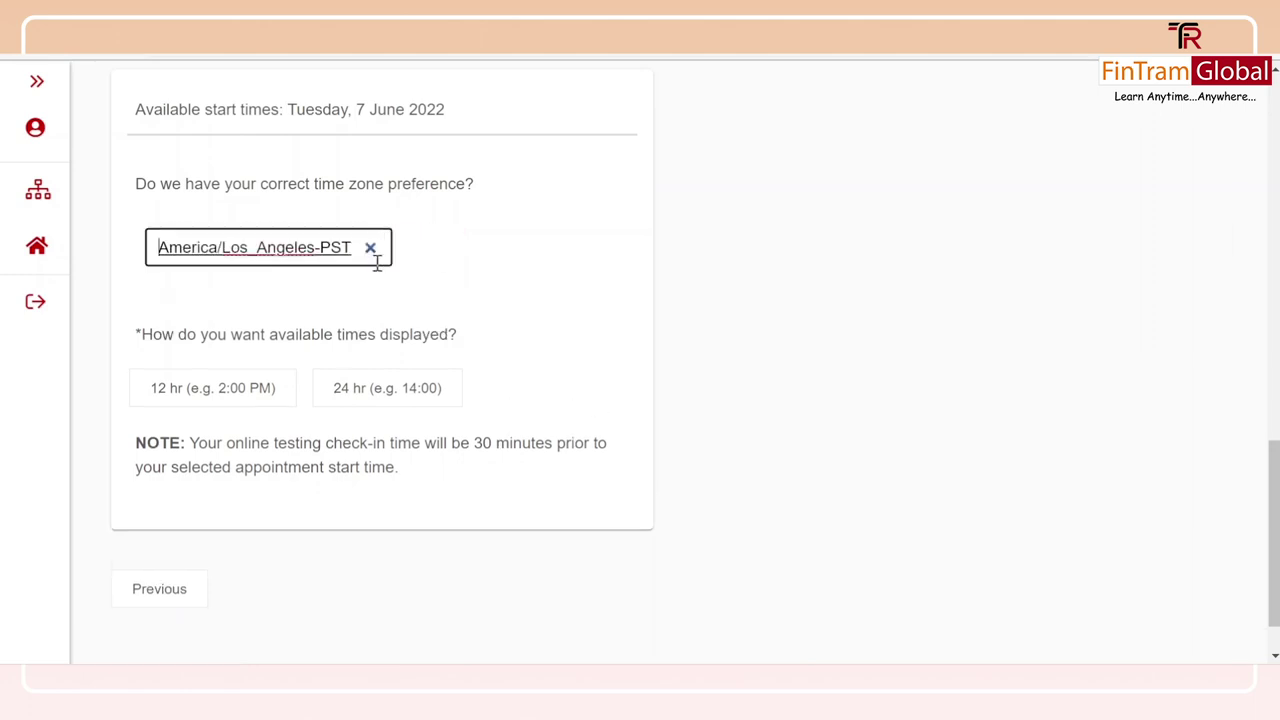
{"action": "left_click", "coordinate": [369, 248]}
{"action": "left_click", "coordinate": [368, 250]}
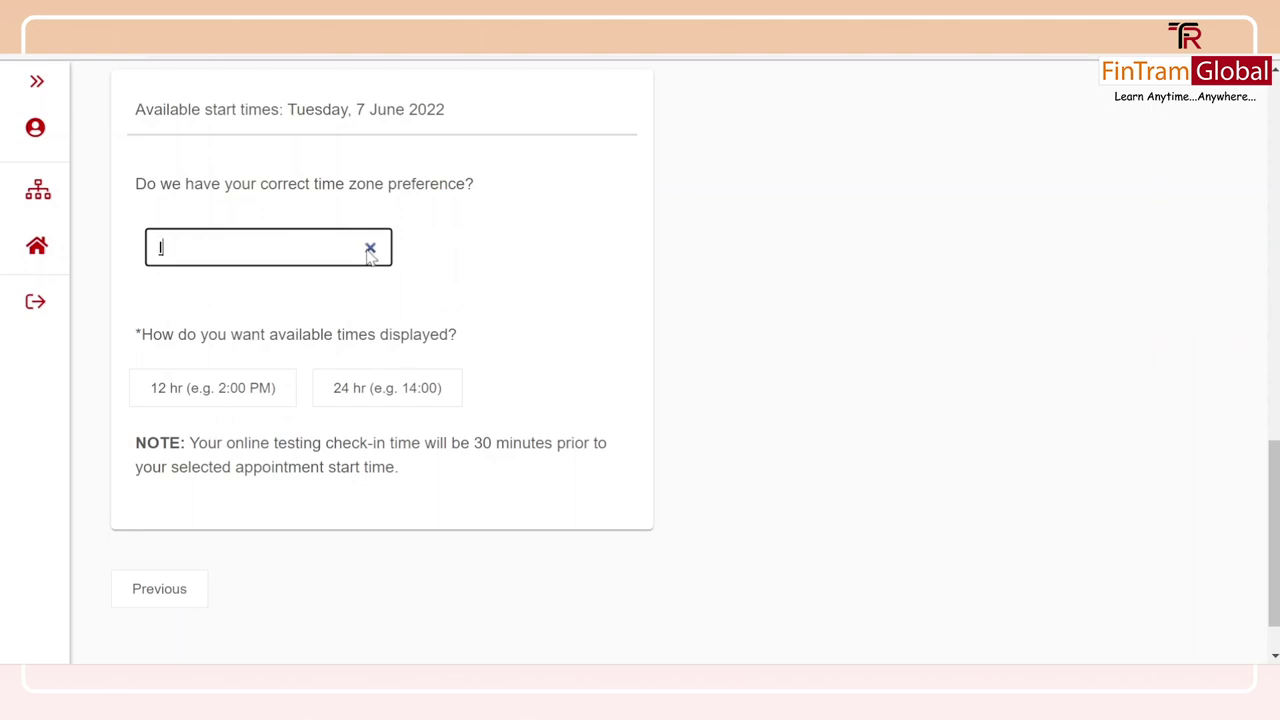
{"action": "type", "text": "IST"}
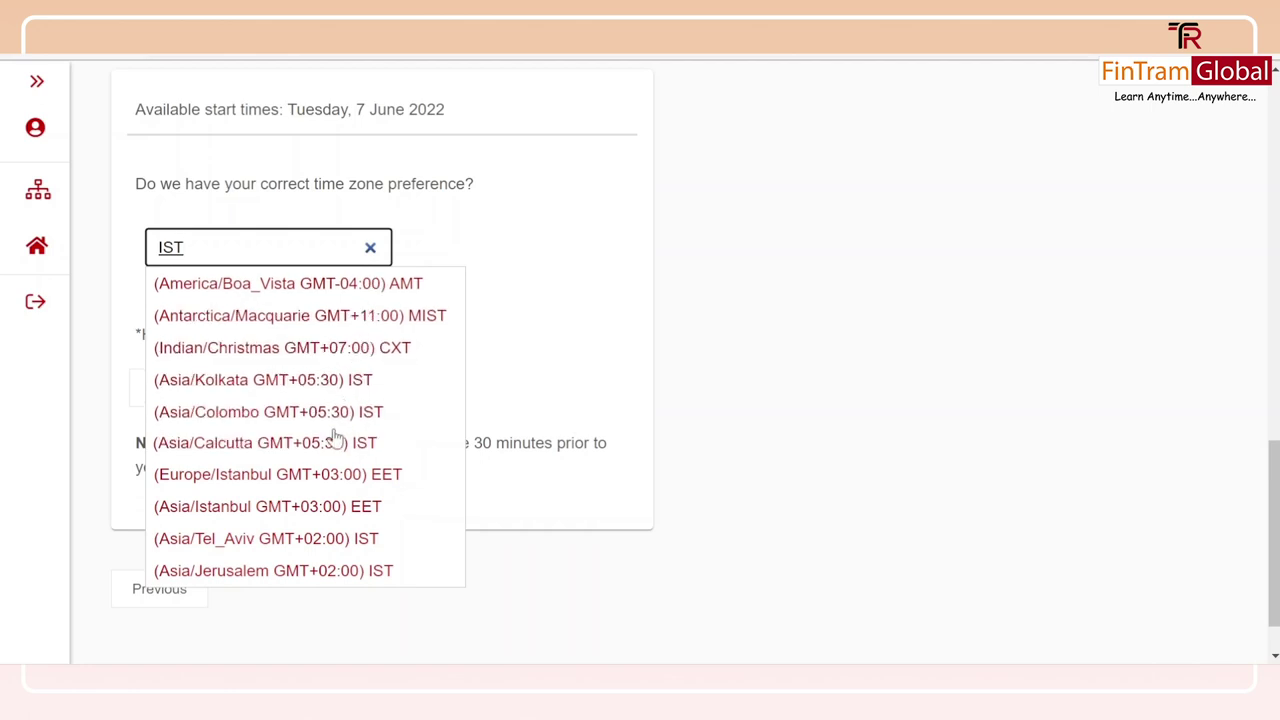
{"action": "scroll", "coordinate": [318, 273], "scroll_direction": "up", "scroll_amount": 1}
{"action": "left_click", "coordinate": [318, 273]}
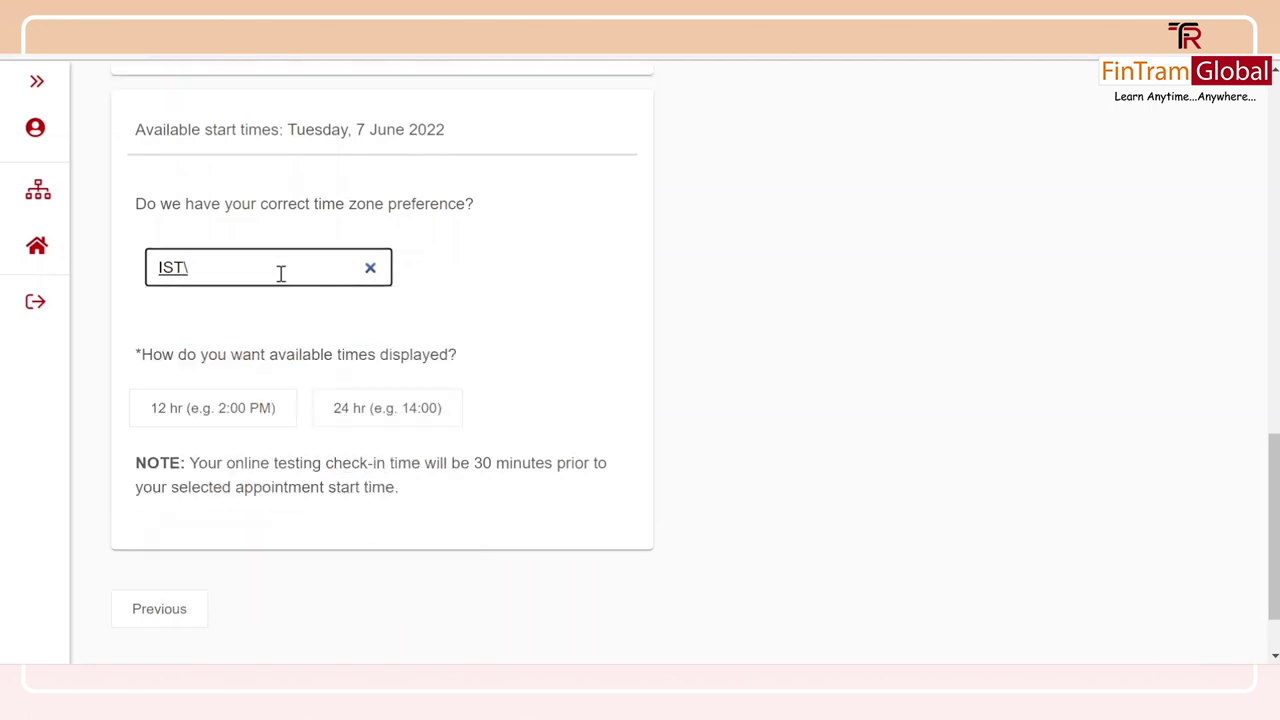
{"action": "left_click", "coordinate": [281, 273]}
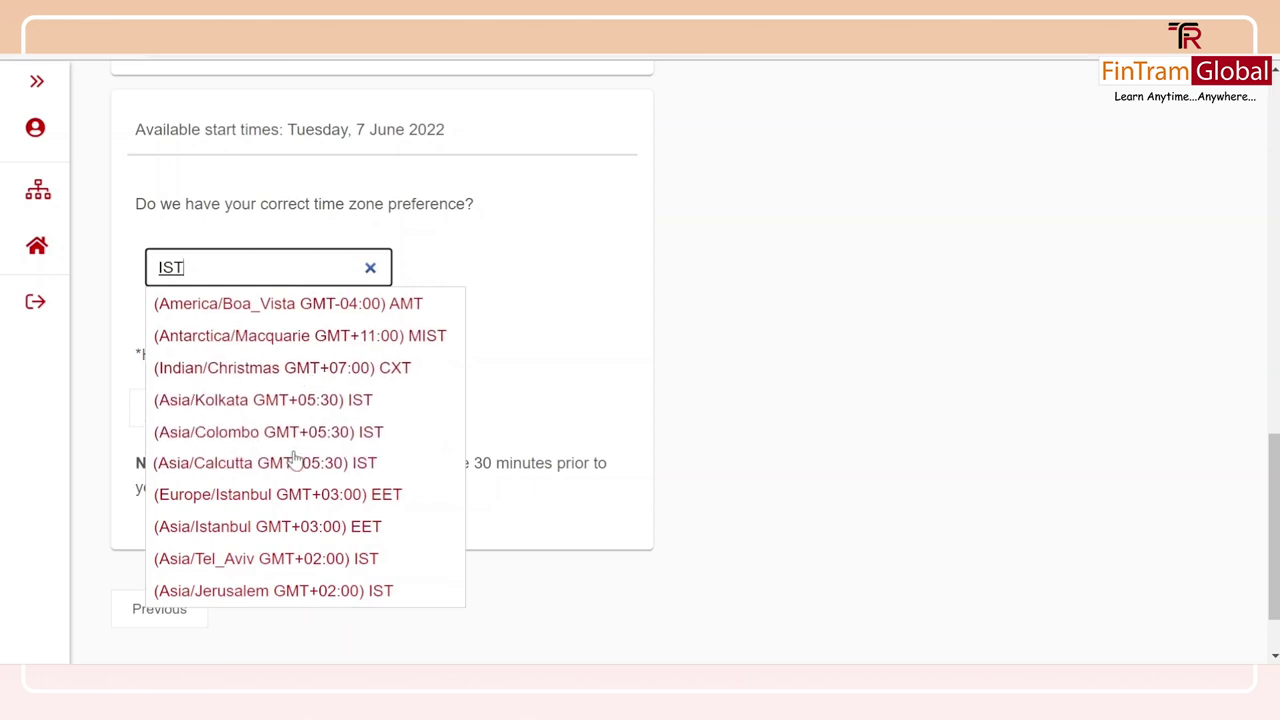
{"action": "left_click", "coordinate": [337, 400]}
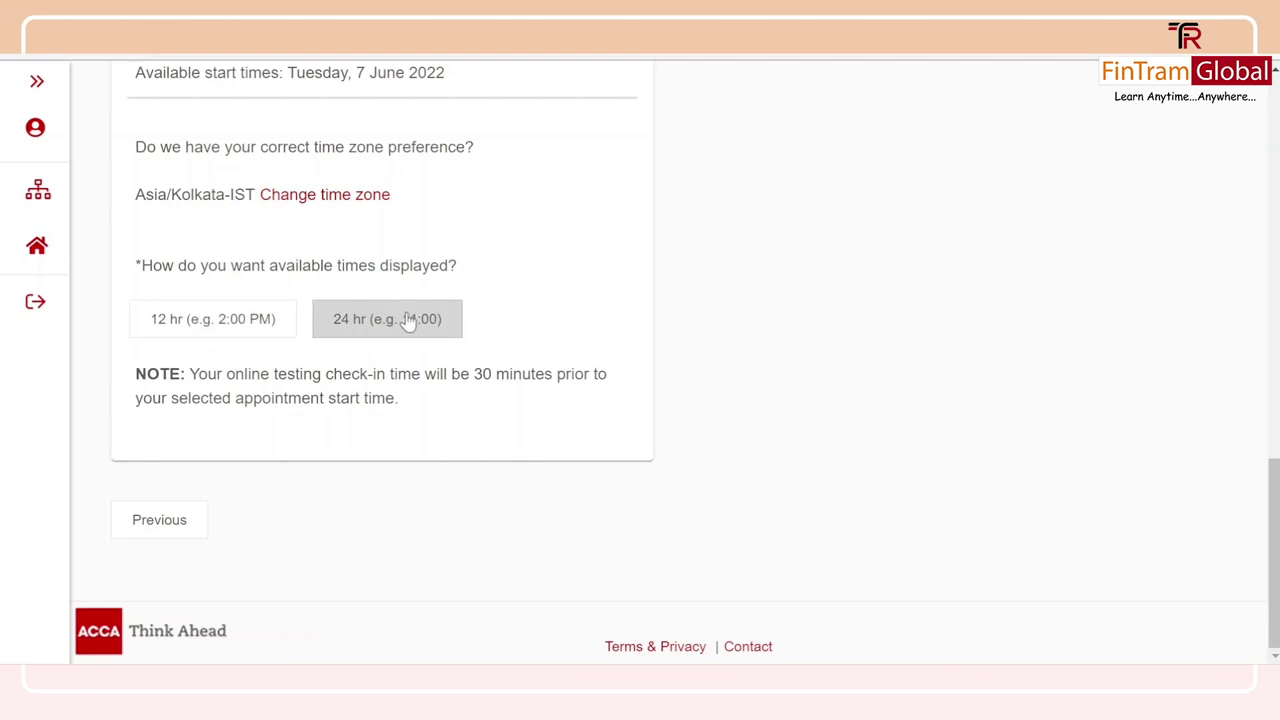
Display the available start times in 12 hr format, look through them and choose the 11:00 AM slot.
{"action": "left_click", "coordinate": [239, 325]}
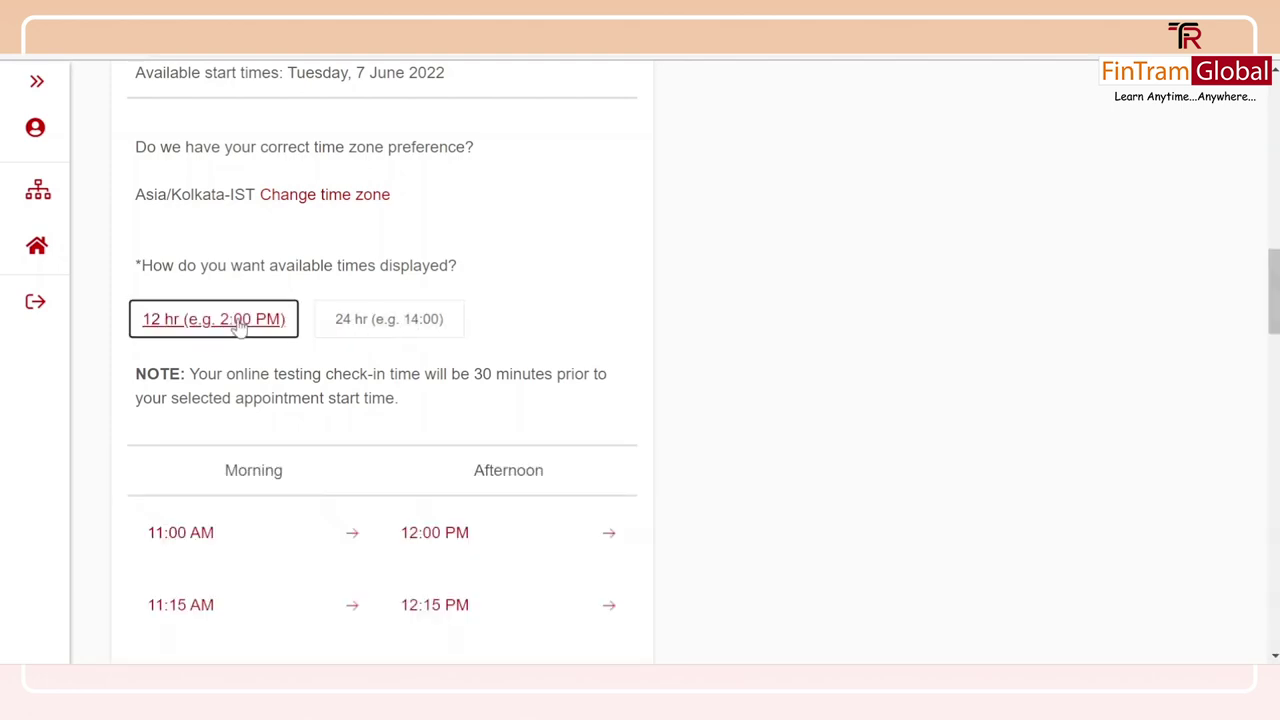
{"action": "scroll", "coordinate": [307, 363], "scroll_direction": "down", "scroll_amount": 3}
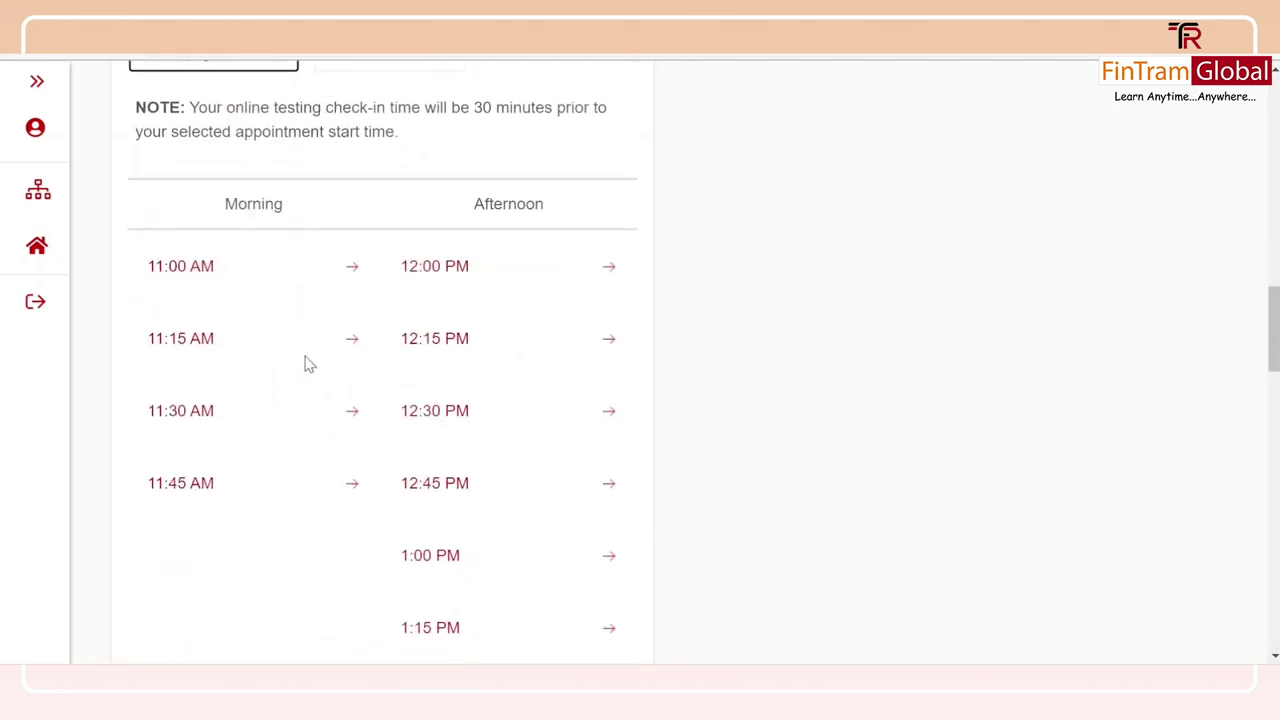
{"action": "scroll", "coordinate": [317, 291], "scroll_direction": "down", "scroll_amount": 1}
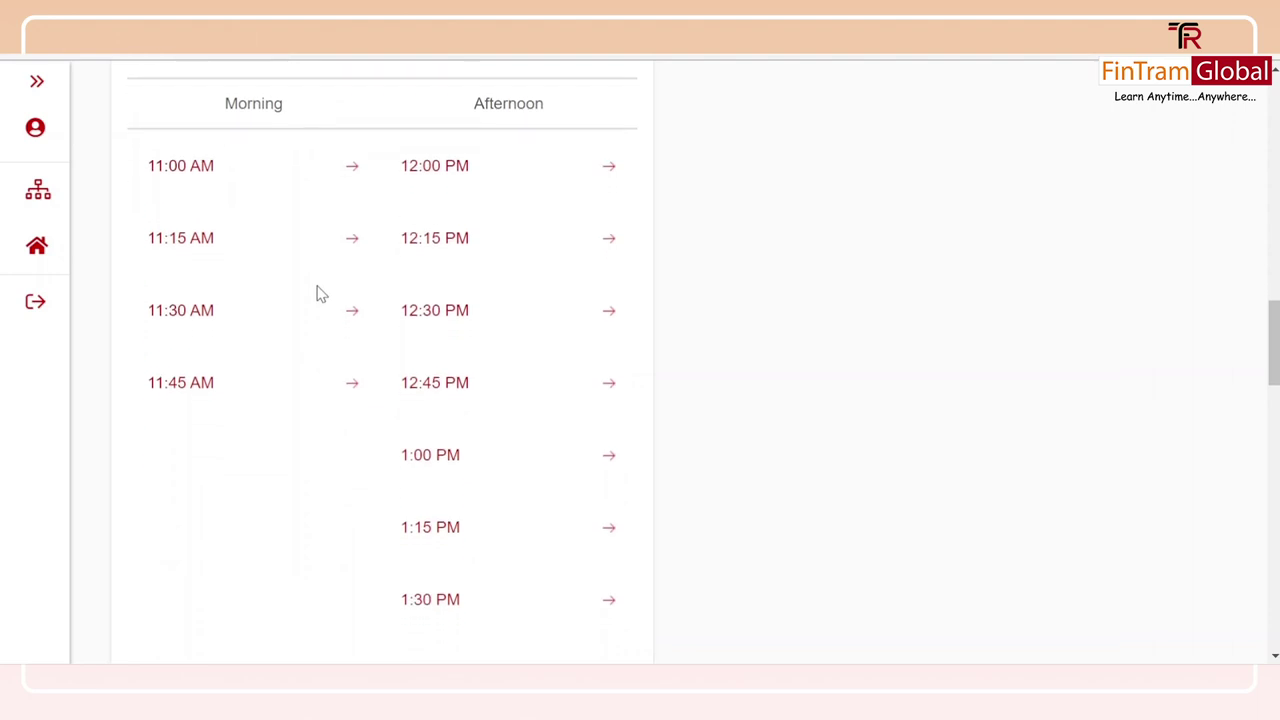
{"action": "scroll", "coordinate": [369, 330], "scroll_direction": "down", "scroll_amount": 4}
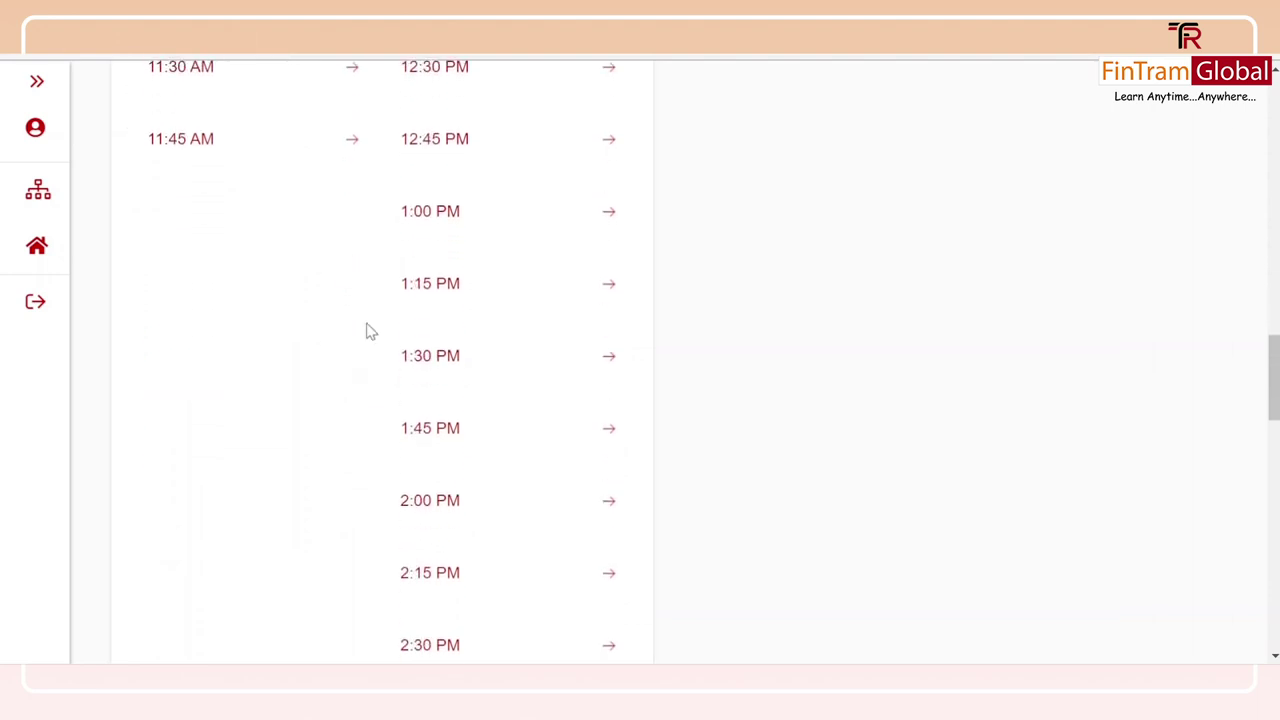
{"action": "scroll", "coordinate": [369, 330], "scroll_direction": "up", "scroll_amount": 3}
{"action": "scroll", "coordinate": [369, 330], "scroll_direction": "down", "scroll_amount": 10}
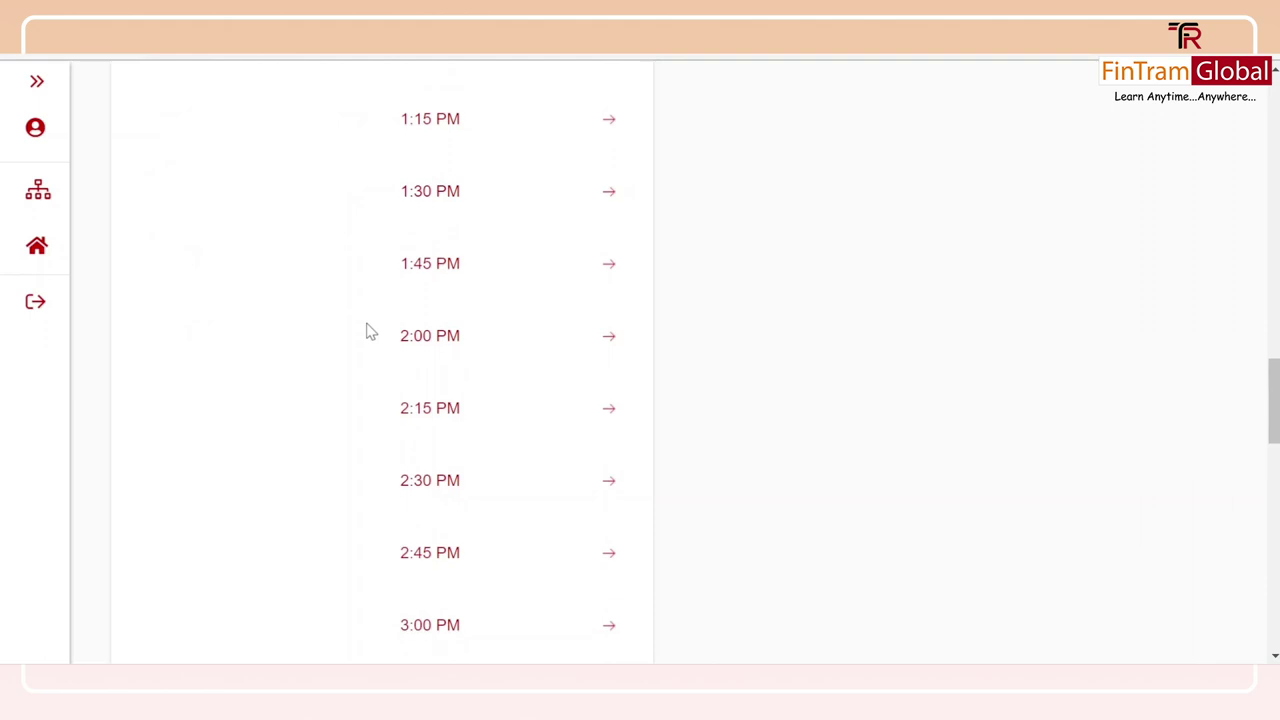
{"action": "scroll", "coordinate": [369, 332], "scroll_direction": "up", "scroll_amount": 13}
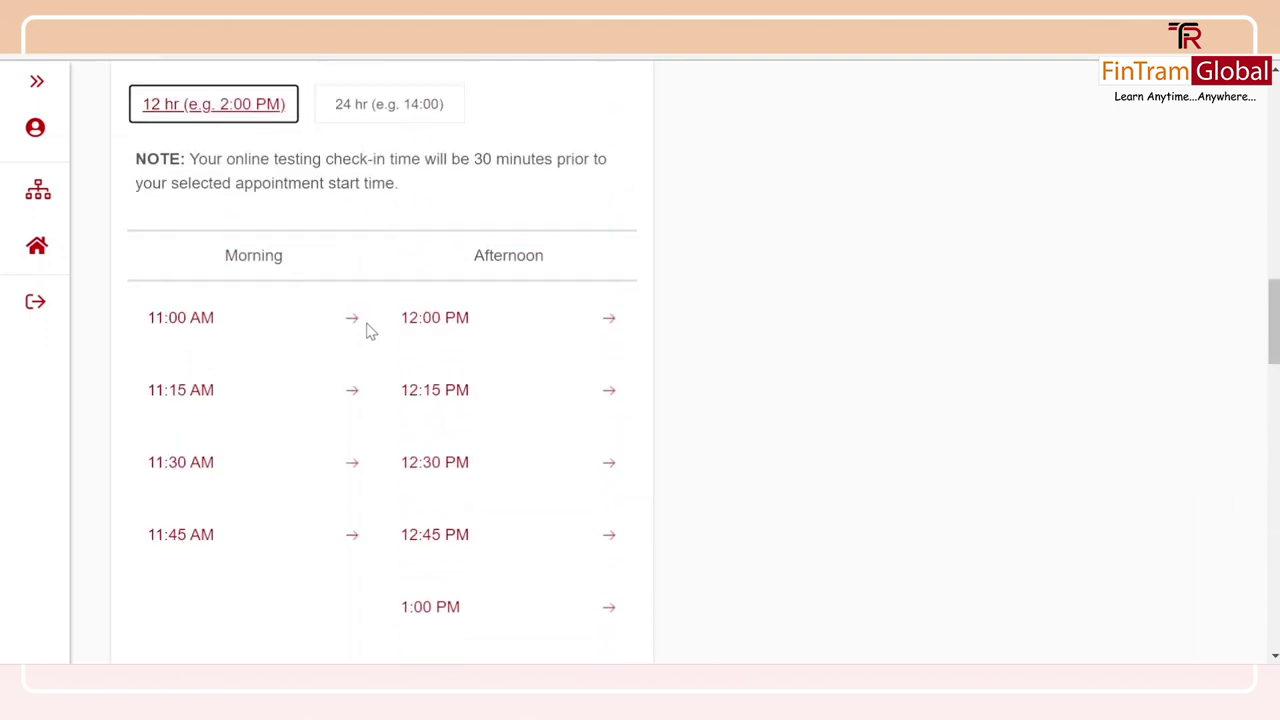
{"action": "left_click", "coordinate": [190, 318]}
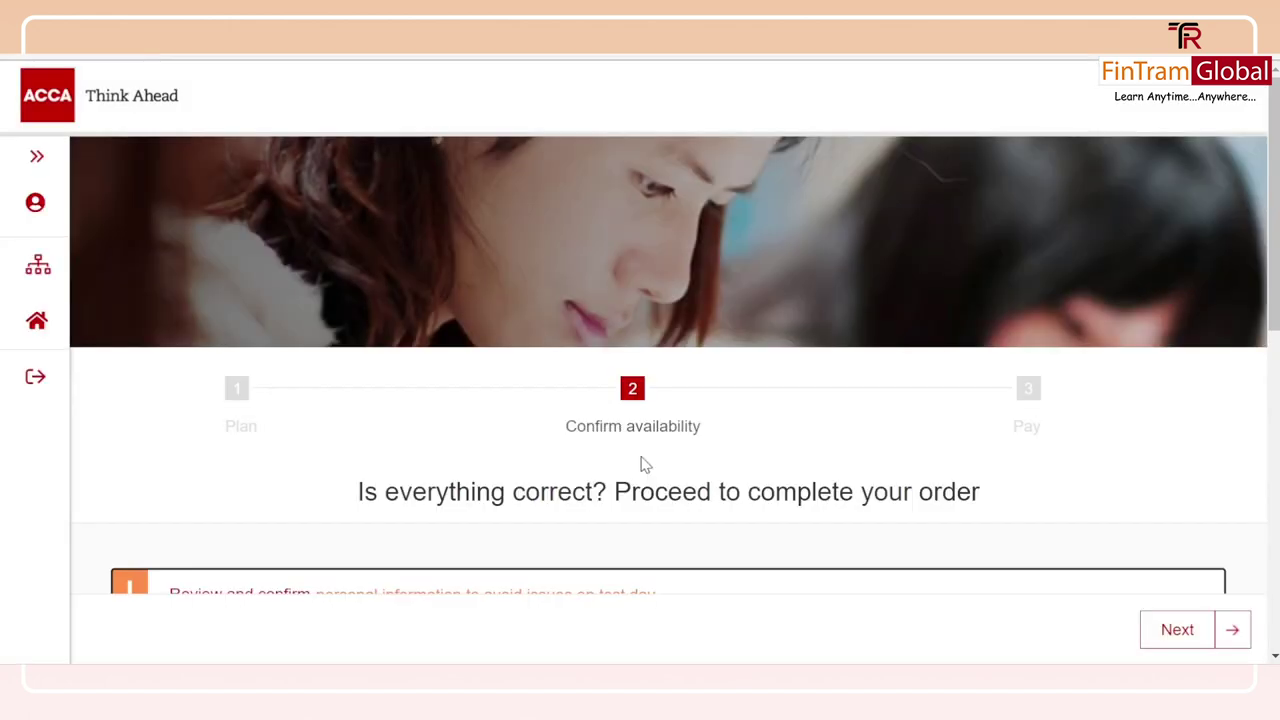
Review the ATX - UK appointment and personal information, then confirm the booking.
{"action": "scroll", "coordinate": [644, 464], "scroll_direction": "down", "scroll_amount": 5}
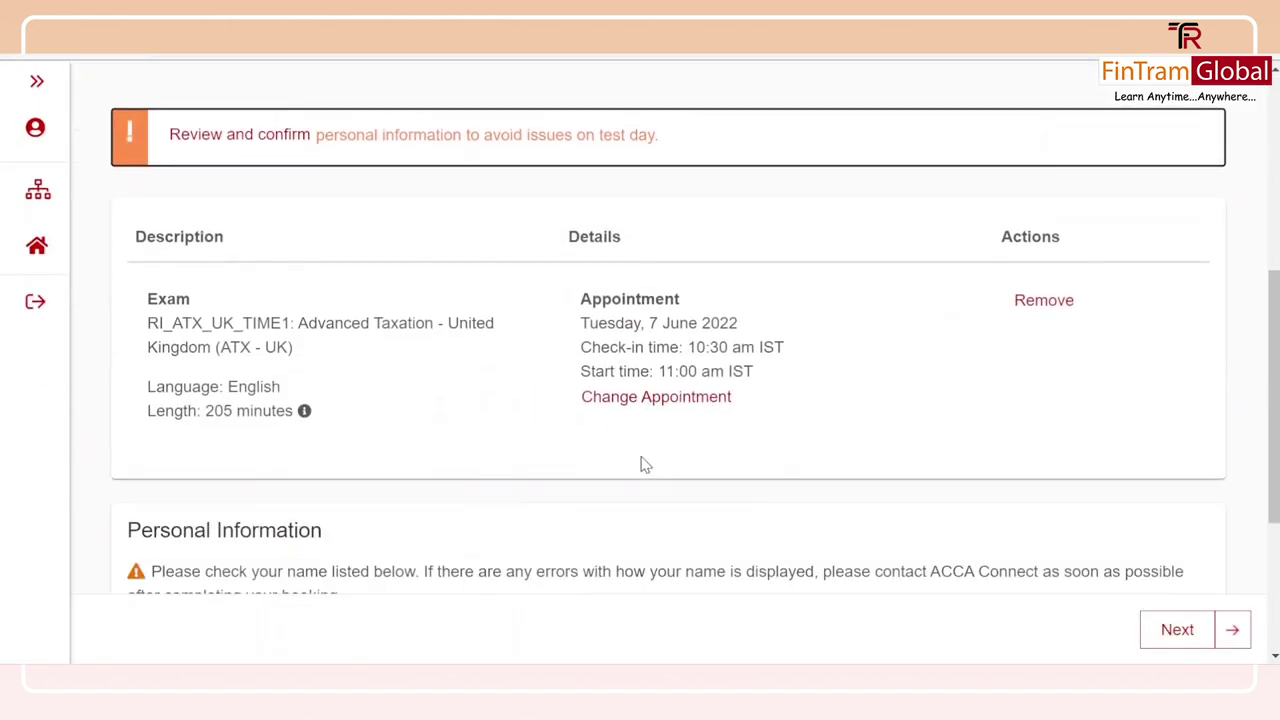
{"action": "scroll", "coordinate": [644, 464], "scroll_direction": "down", "scroll_amount": 1}
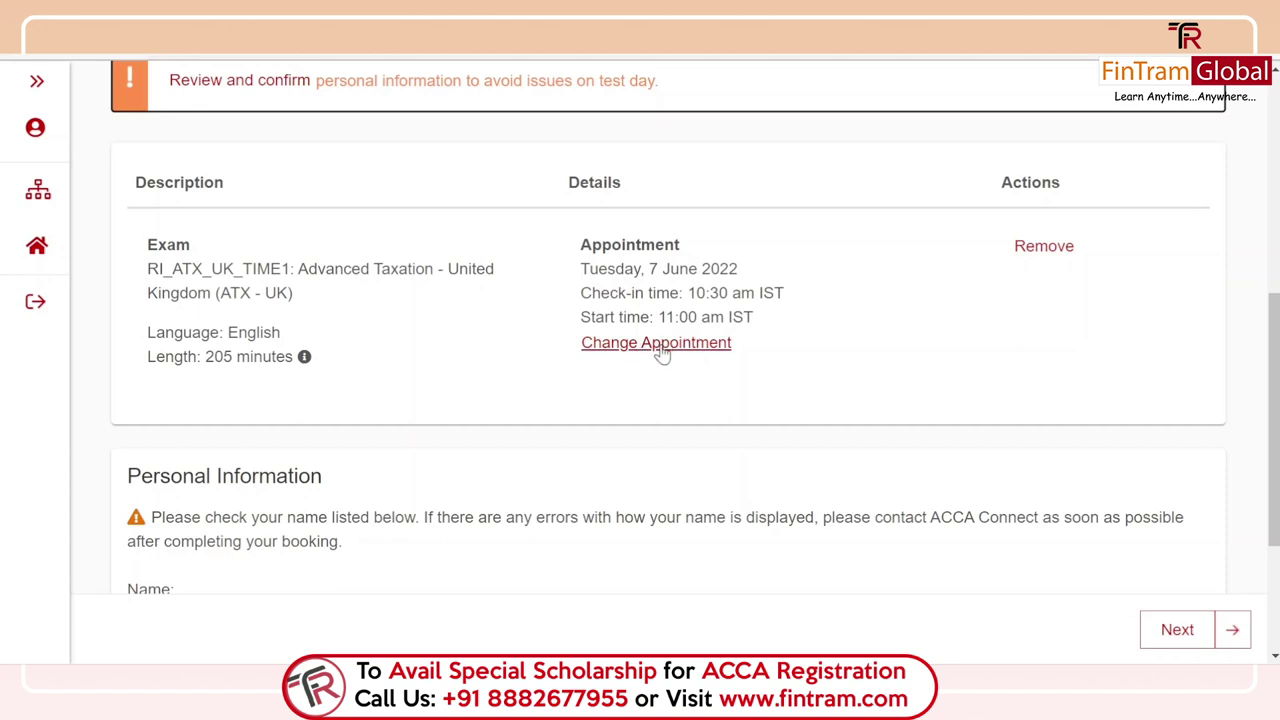
{"action": "scroll", "coordinate": [743, 367], "scroll_direction": "down", "scroll_amount": 3}
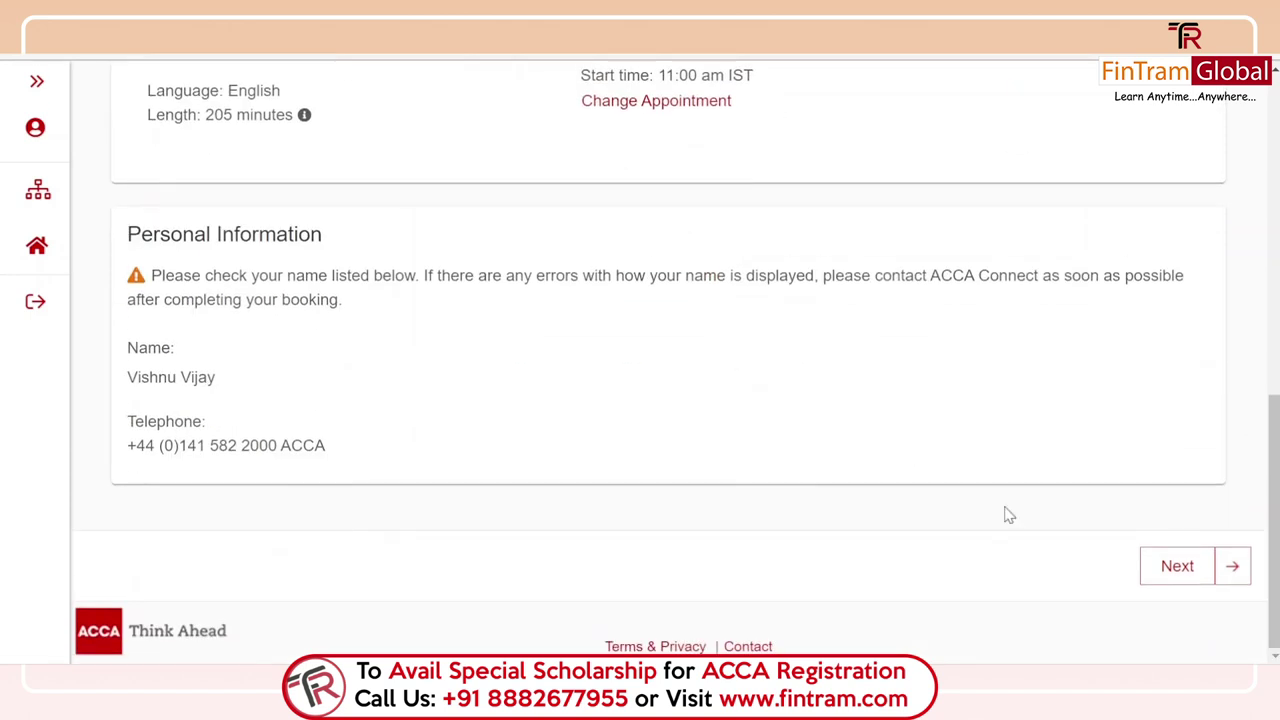
{"action": "left_click", "coordinate": [1172, 567]}
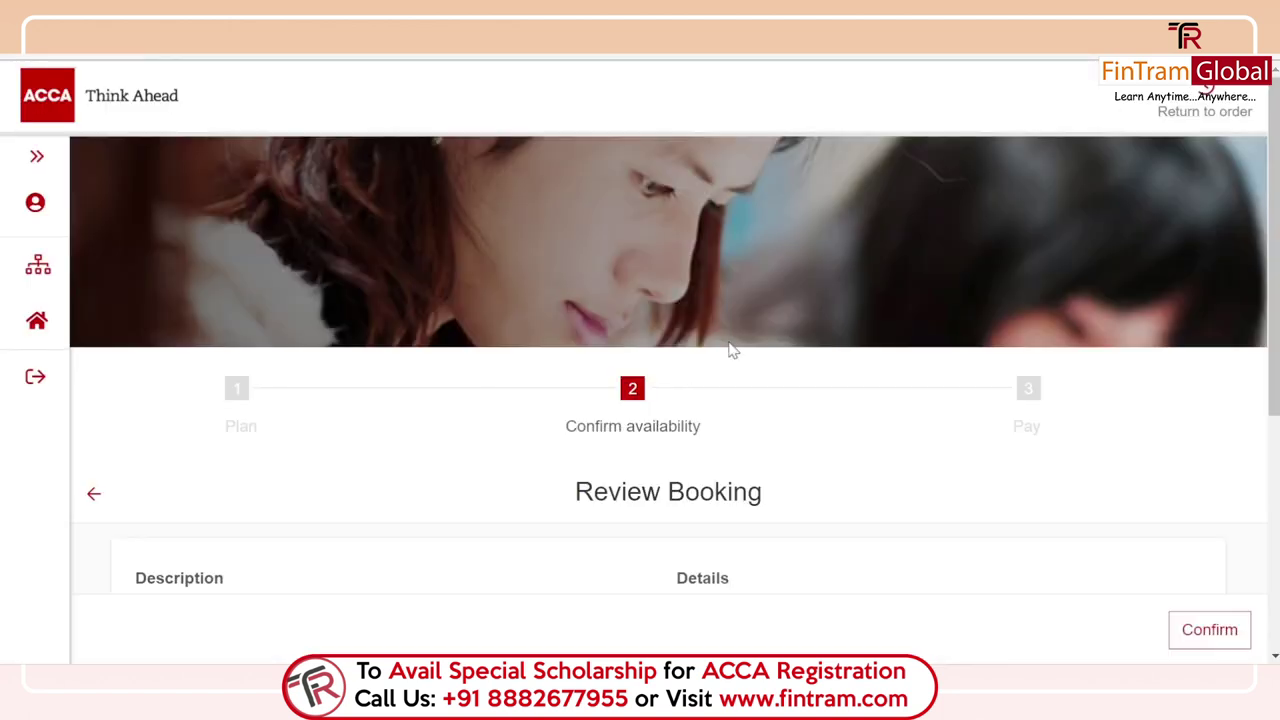
{"action": "scroll", "coordinate": [733, 350], "scroll_direction": "down", "scroll_amount": 5}
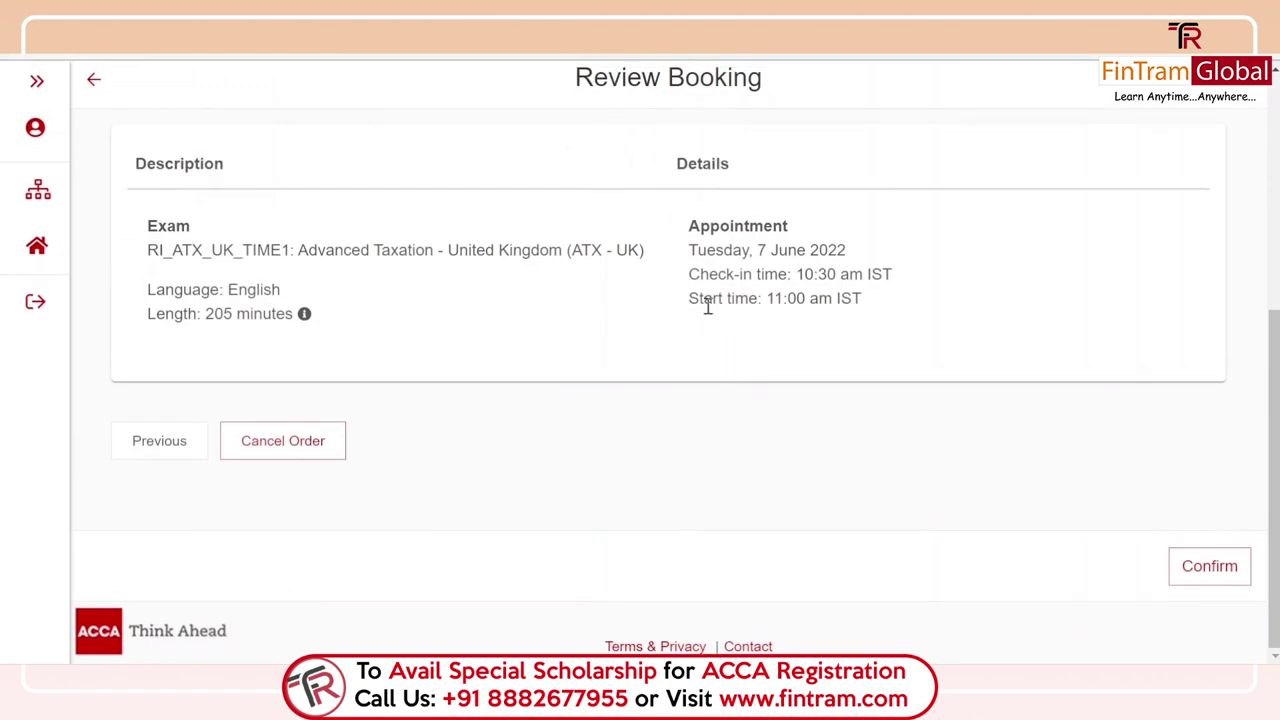
{"action": "left_click", "coordinate": [1214, 578]}
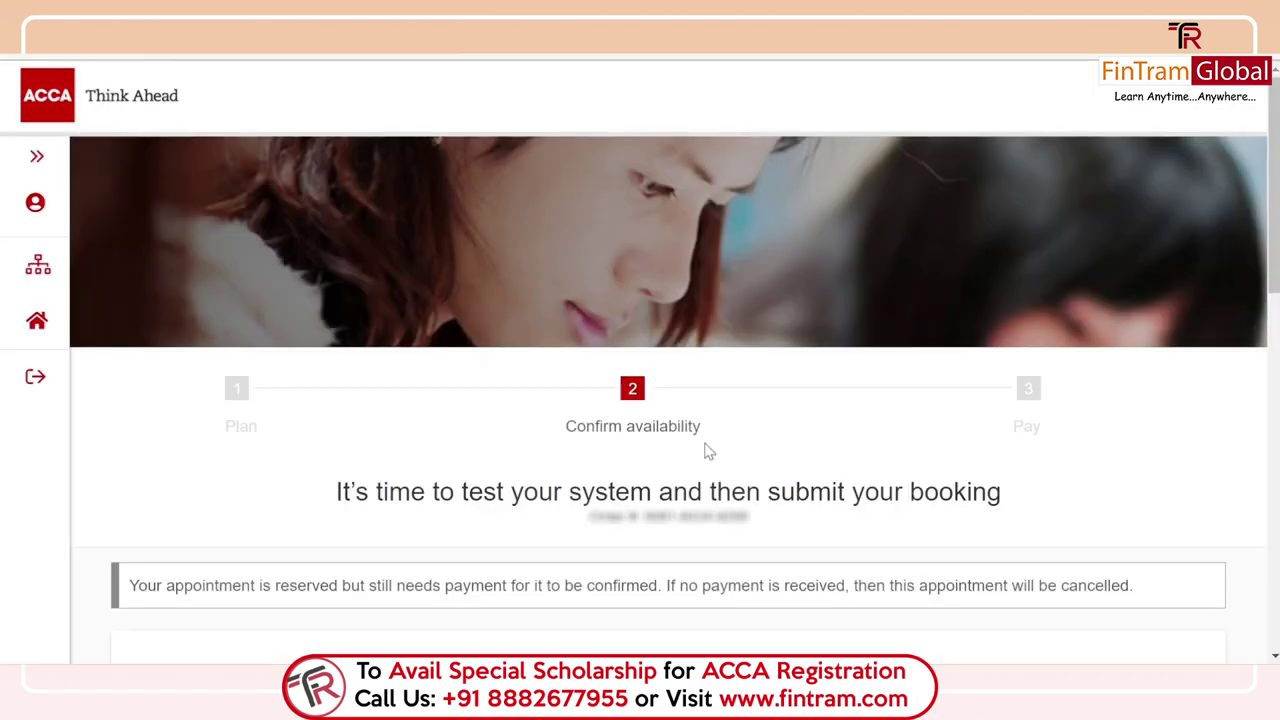
Launch the system test for the exam computer and finish the booking to return to the exam plan.
{"action": "scroll", "coordinate": [705, 451], "scroll_direction": "down", "scroll_amount": 4}
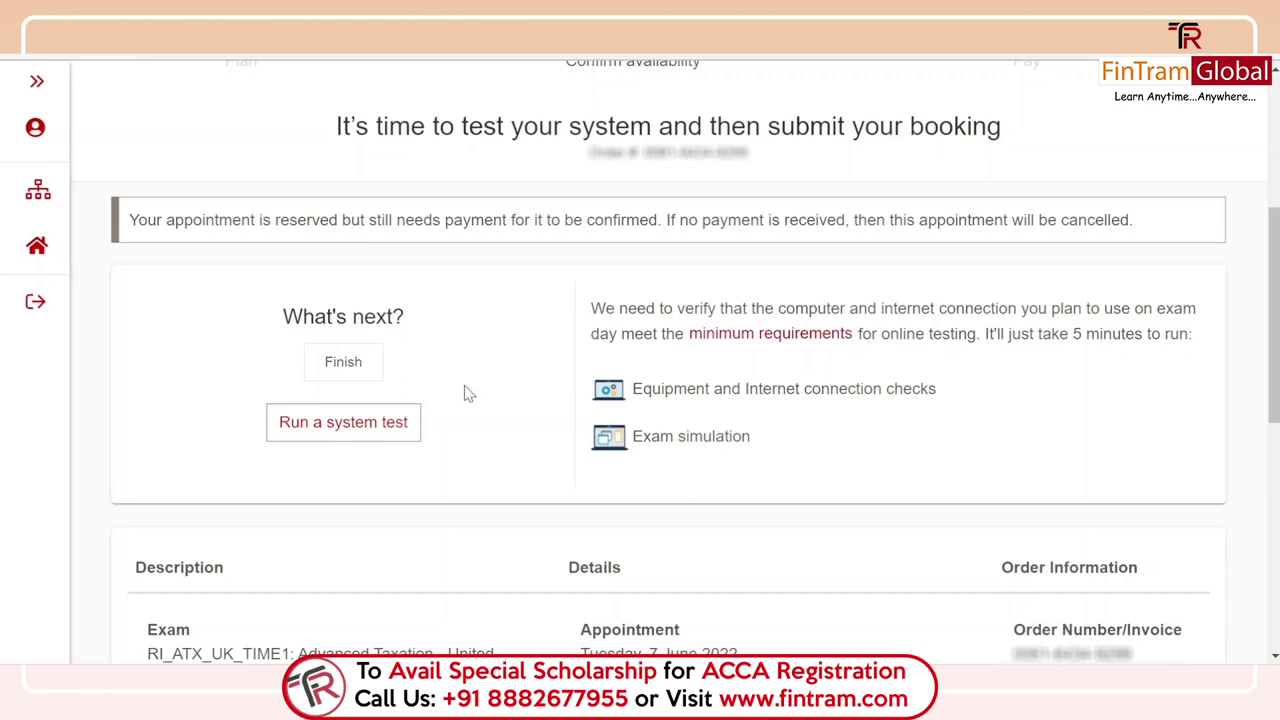
{"action": "left_click", "coordinate": [356, 428]}
{"action": "left_click", "coordinate": [316, 430]}
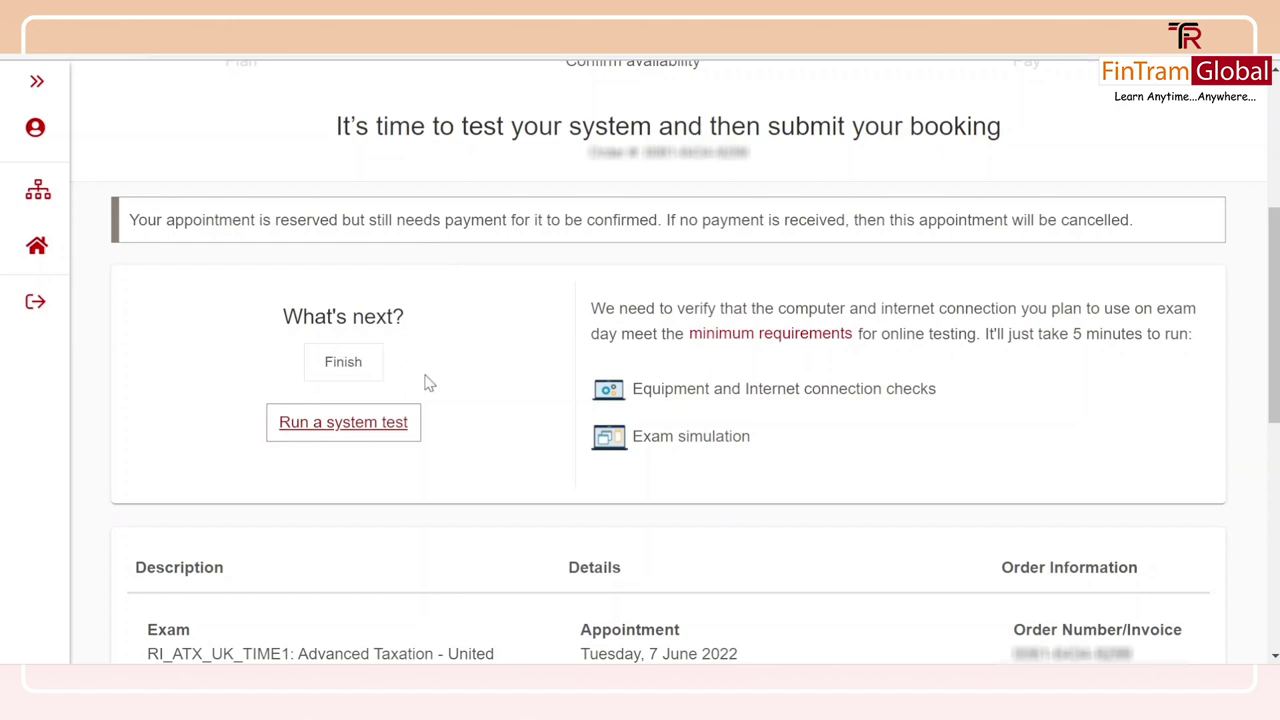
{"action": "scroll", "coordinate": [432, 382], "scroll_direction": "down", "scroll_amount": 1}
{"action": "left_click", "coordinate": [337, 297]}
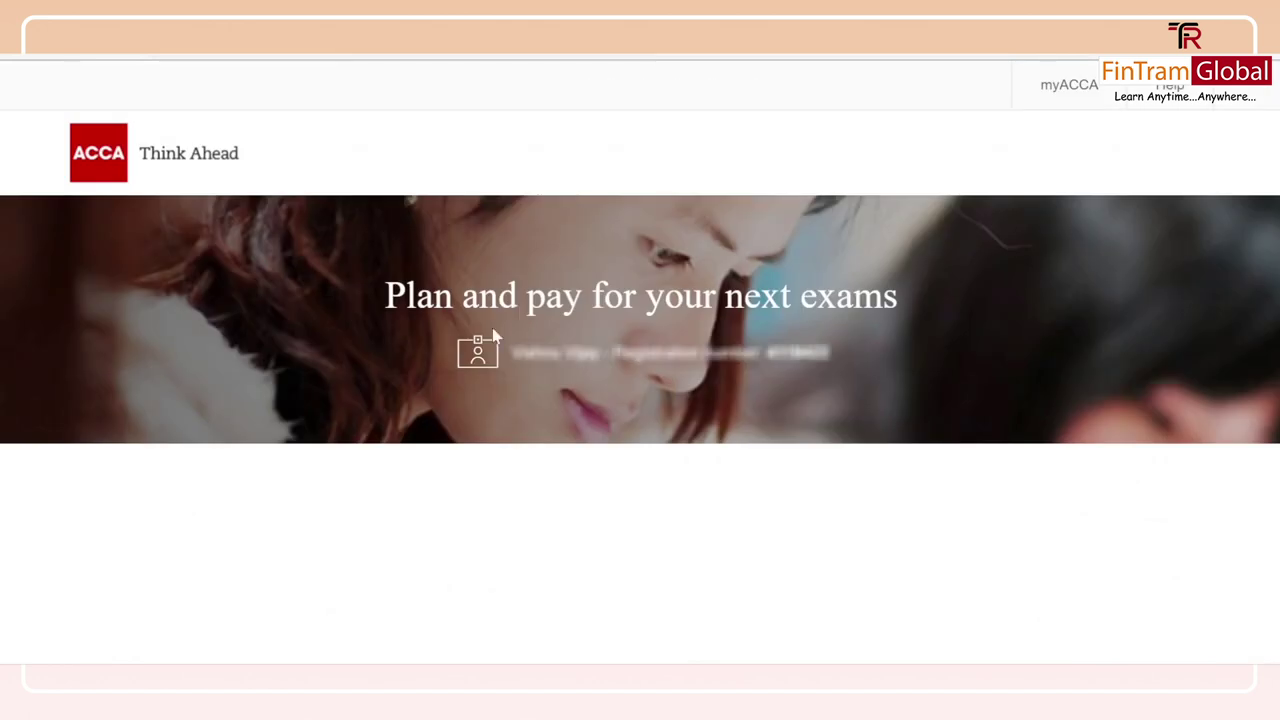
Accept the terms and conditions of booking for the June 2022 AFM and ATX - UK exams and proceed to payment.
{"action": "scroll", "coordinate": [636, 370], "scroll_direction": "down", "scroll_amount": 2}
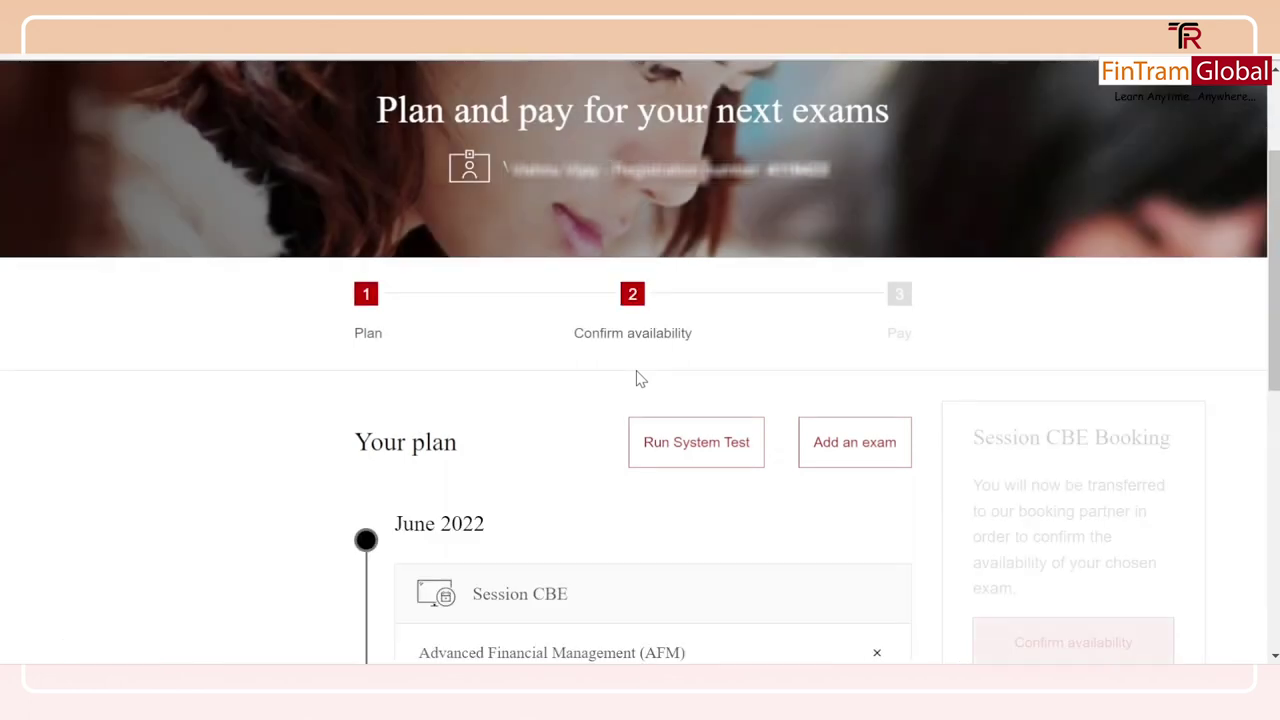
{"action": "scroll", "coordinate": [640, 378], "scroll_direction": "down", "scroll_amount": 6}
{"action": "left_click", "coordinate": [985, 327]}
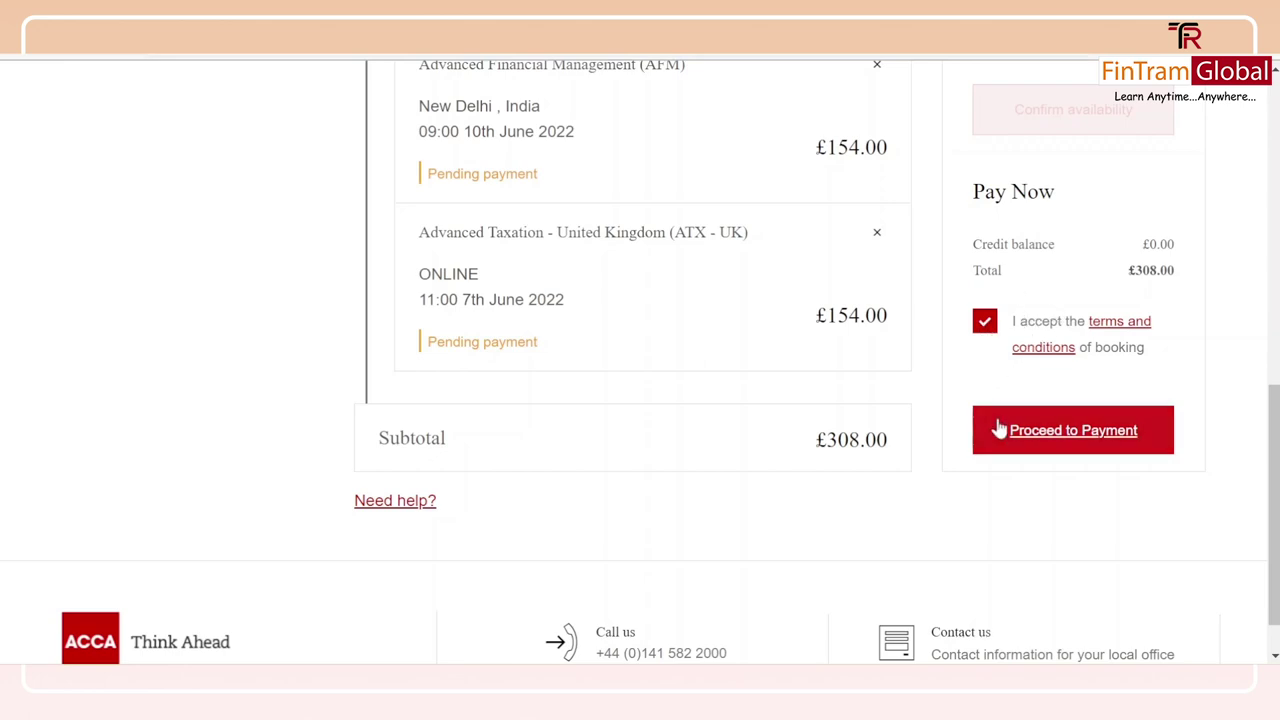
{"action": "left_click", "coordinate": [1026, 431]}
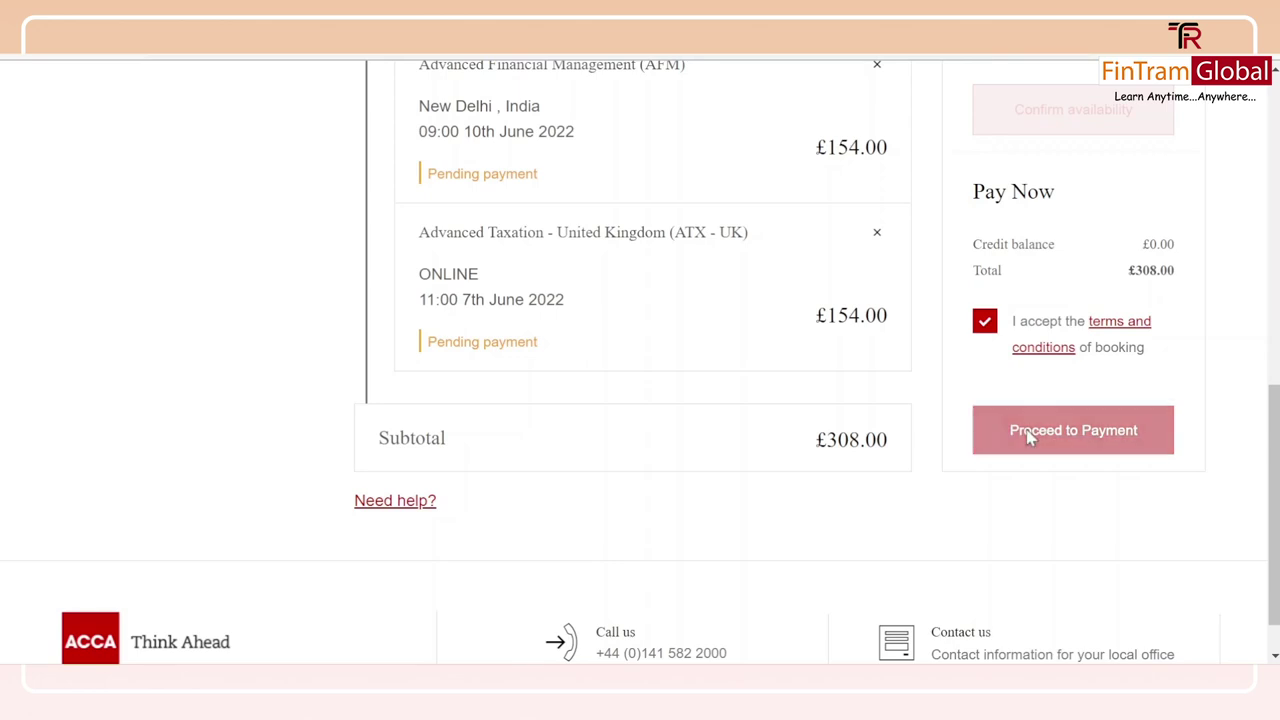